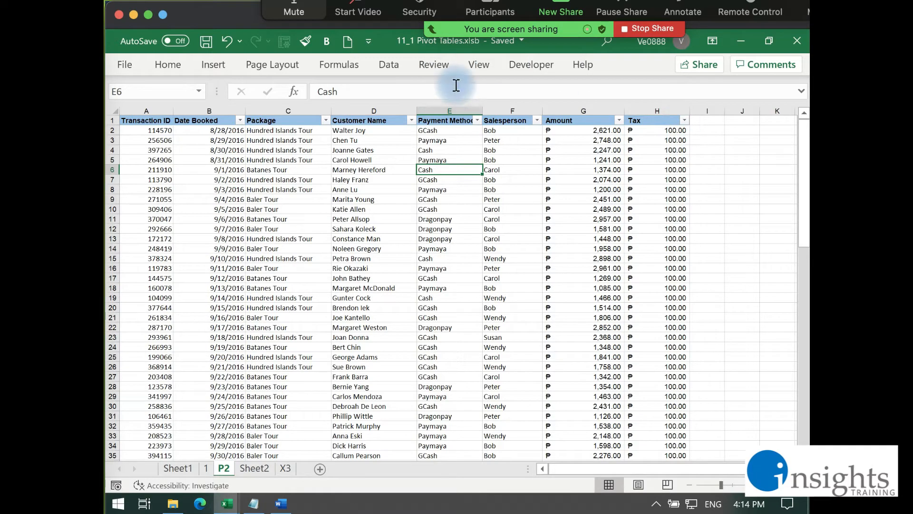
pyautogui.click(324, 202)
pyautogui.click(441, 189)
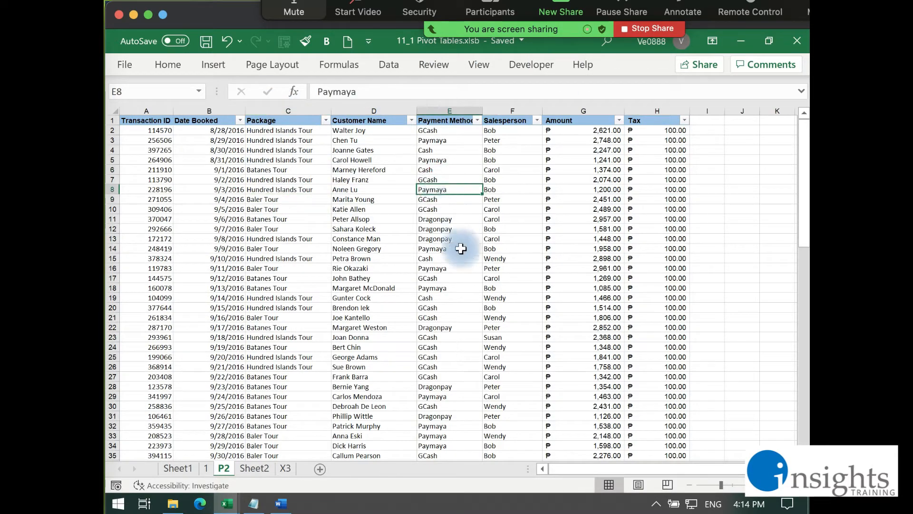
pyautogui.click(460, 248)
pyautogui.click(310, 188)
pyautogui.click(464, 218)
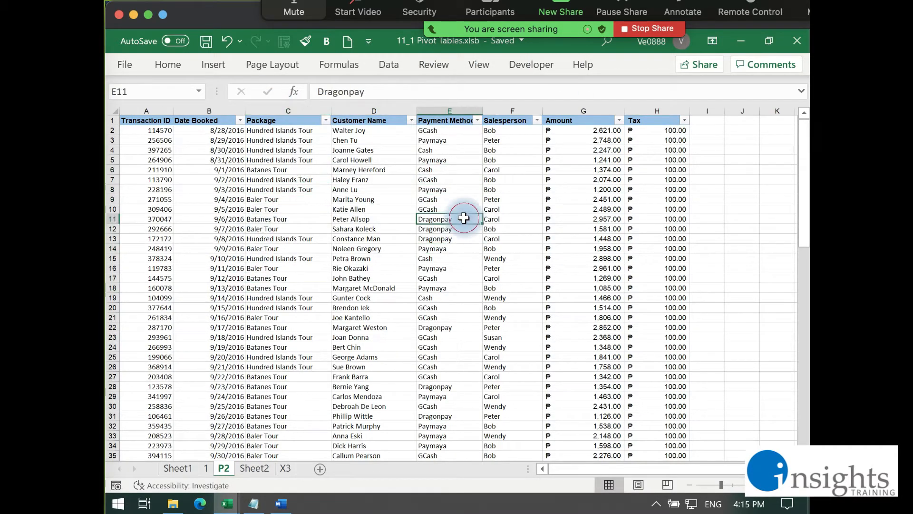
pyautogui.click(504, 255)
# Step: Create a PivotChart on a new worksheet from the booking data range 'P2'!$A$1:$H$90
pyautogui.click(436, 199)
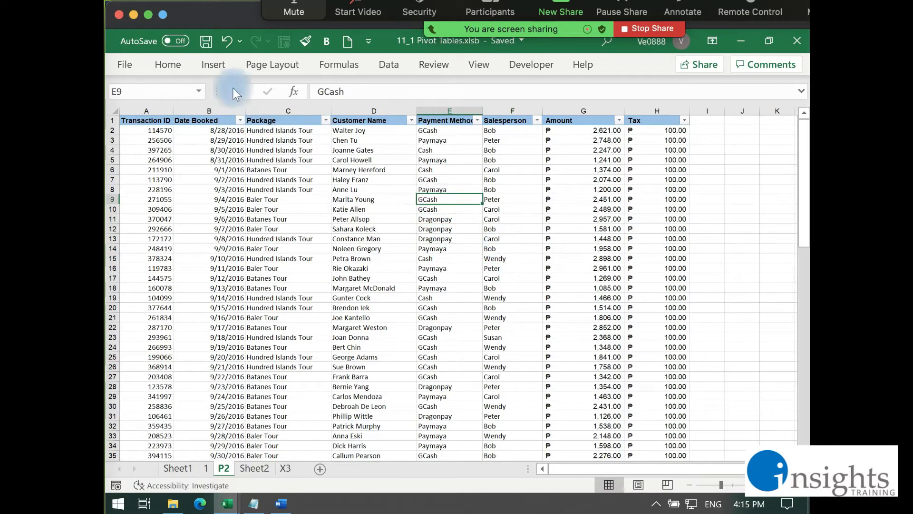
pyautogui.click(218, 66)
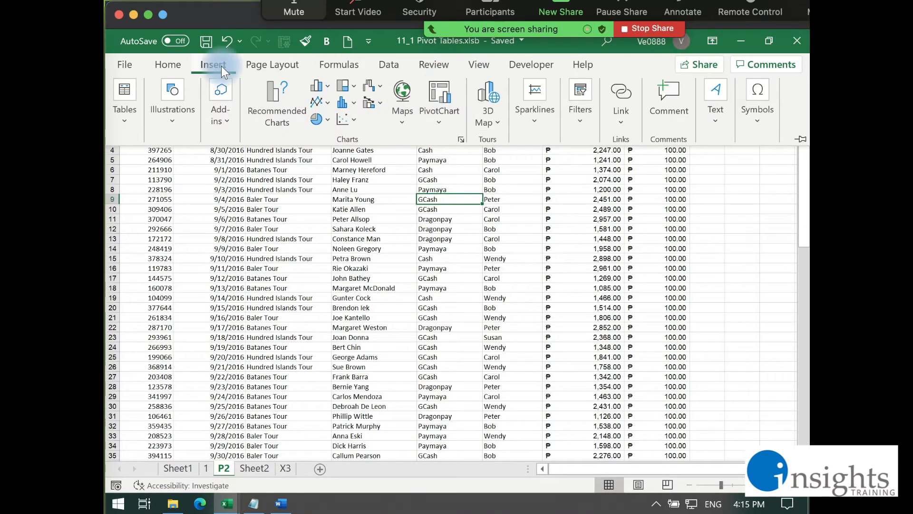
pyautogui.click(447, 87)
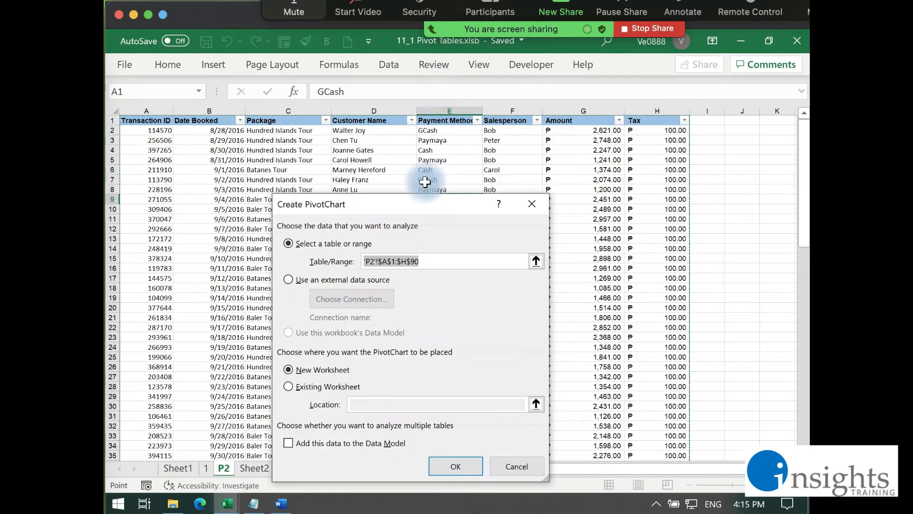
pyautogui.moveTo(420, 210); pyautogui.dragTo(475, 145)
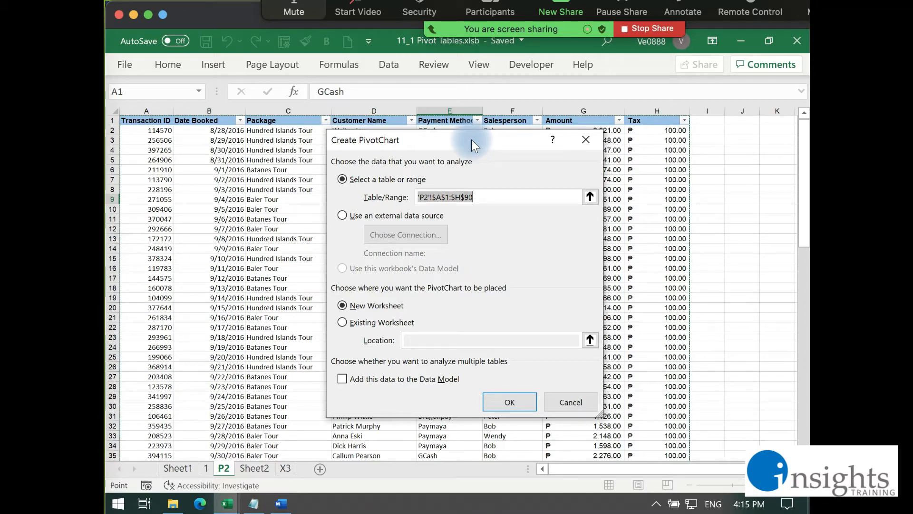
pyautogui.moveTo(456, 138); pyautogui.dragTo(457, 133)
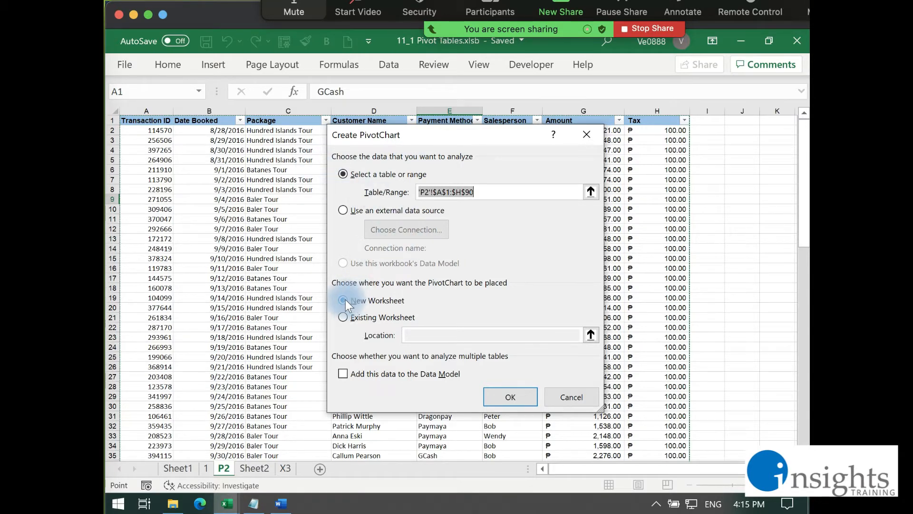
pyautogui.click(497, 403)
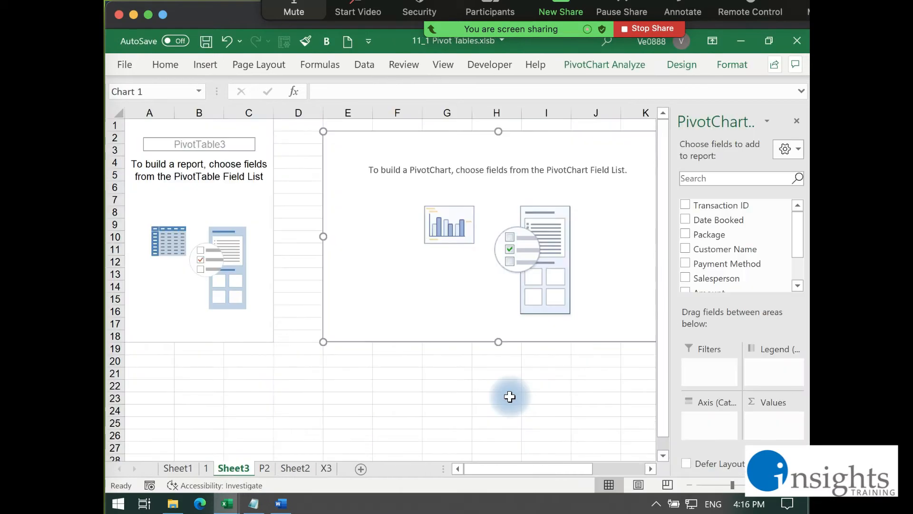
# Step: Chart the sum of Amount with Salesperson as the axis category, and place the chart closer to the pivot table
pyautogui.click(689, 483)
pyautogui.click(689, 484)
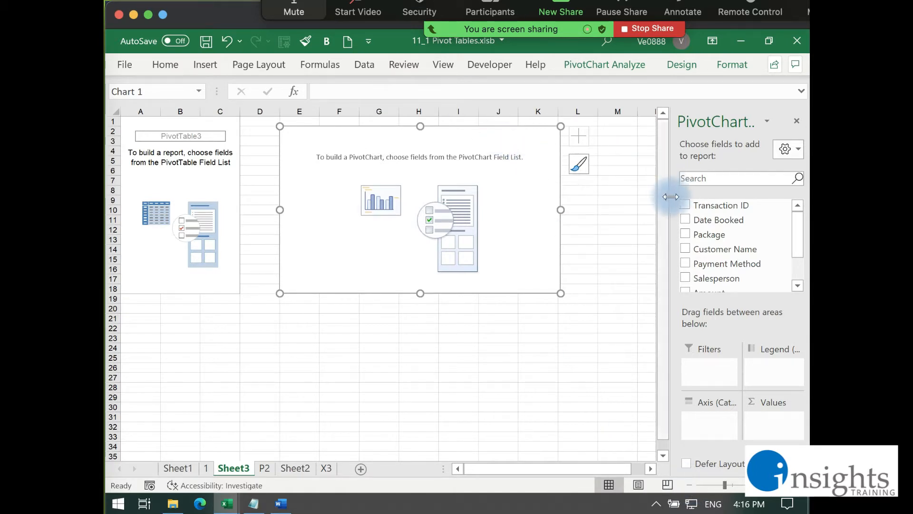
pyautogui.moveTo(667, 196); pyautogui.dragTo(619, 198)
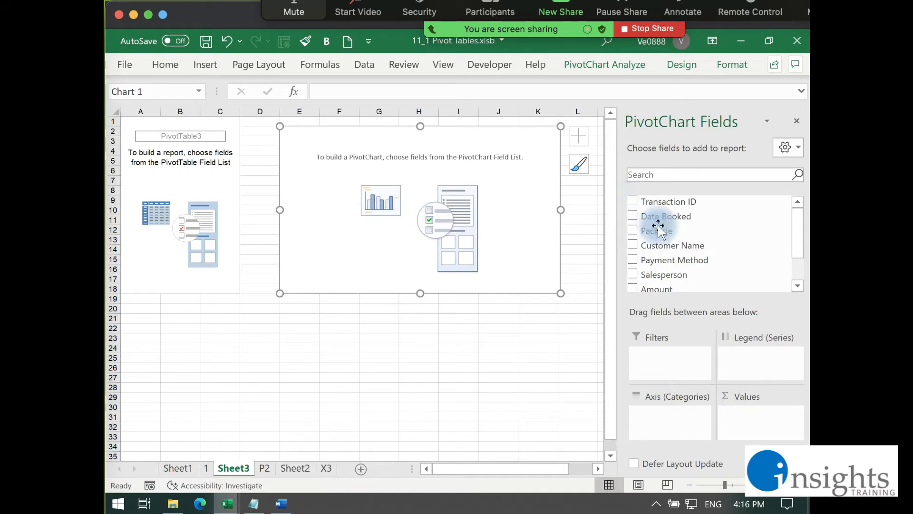
pyautogui.moveTo(798, 239)
pyautogui.mouseDown()
pyautogui.moveTo(801, 255)
pyautogui.moveTo(800, 202)
pyautogui.moveTo(801, 264)
pyautogui.moveTo(804, 239)
pyautogui.mouseUp()
pyautogui.click(672, 369)
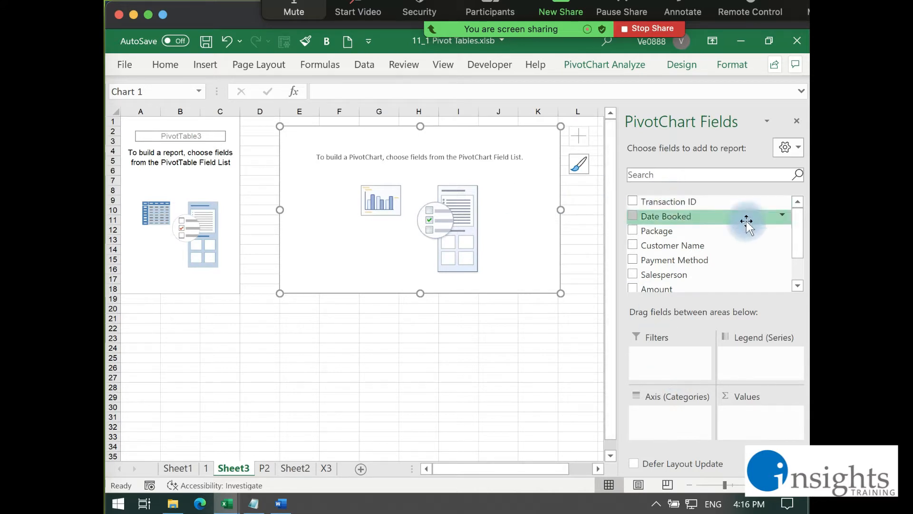
pyautogui.moveTo(799, 236); pyautogui.dragTo(801, 246)
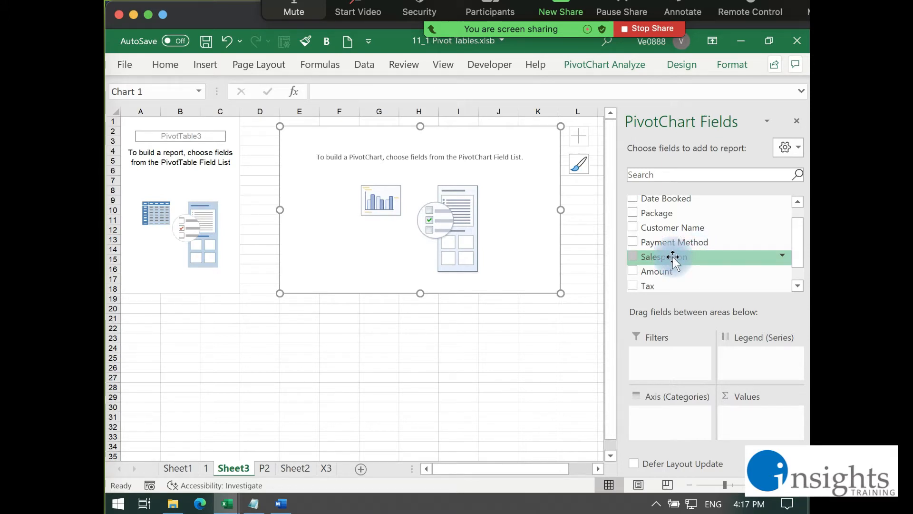
pyautogui.moveTo(674, 257); pyautogui.dragTo(665, 421)
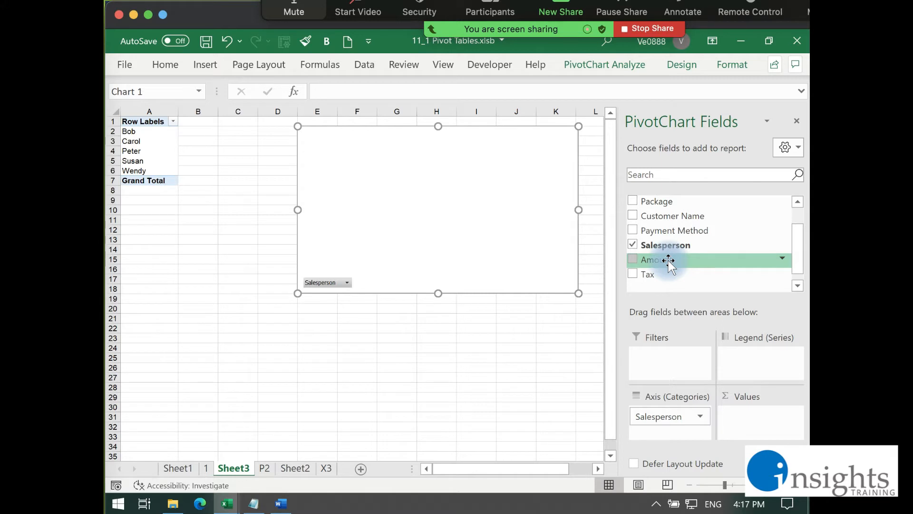
pyautogui.moveTo(668, 261); pyautogui.dragTo(743, 424)
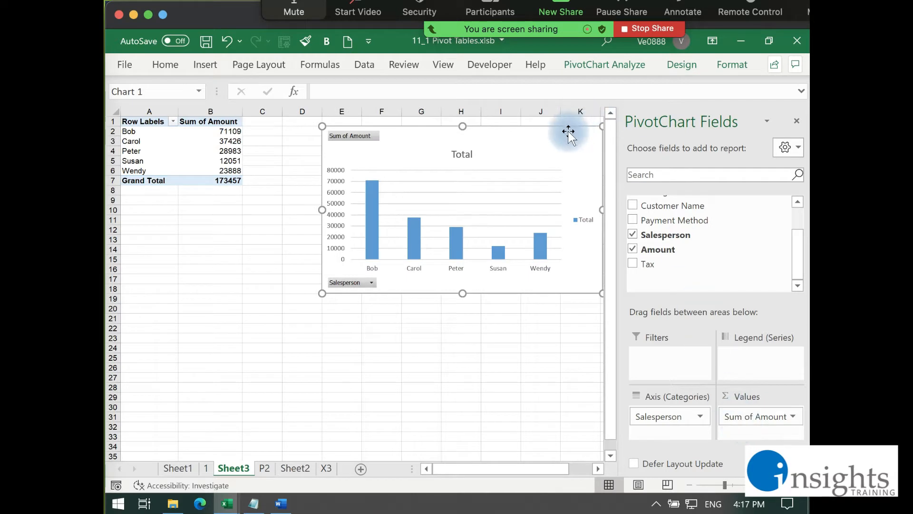
pyautogui.moveTo(569, 131); pyautogui.dragTo(545, 152)
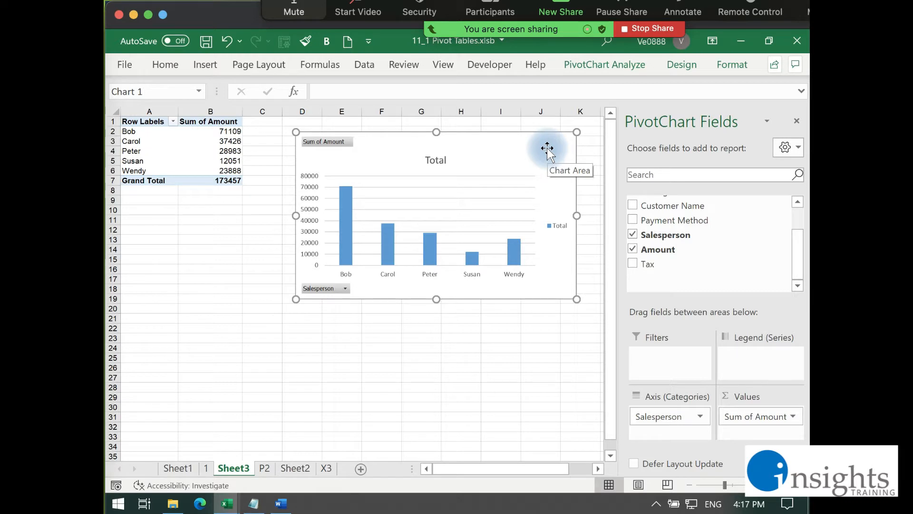
# Step: Add Package as a second axis category under Salesperson and move the chart back beside the pivot table
pyautogui.moveTo(797, 264)
pyautogui.mouseDown()
pyautogui.moveTo(804, 239)
pyautogui.moveTo(803, 247)
pyautogui.mouseUp()
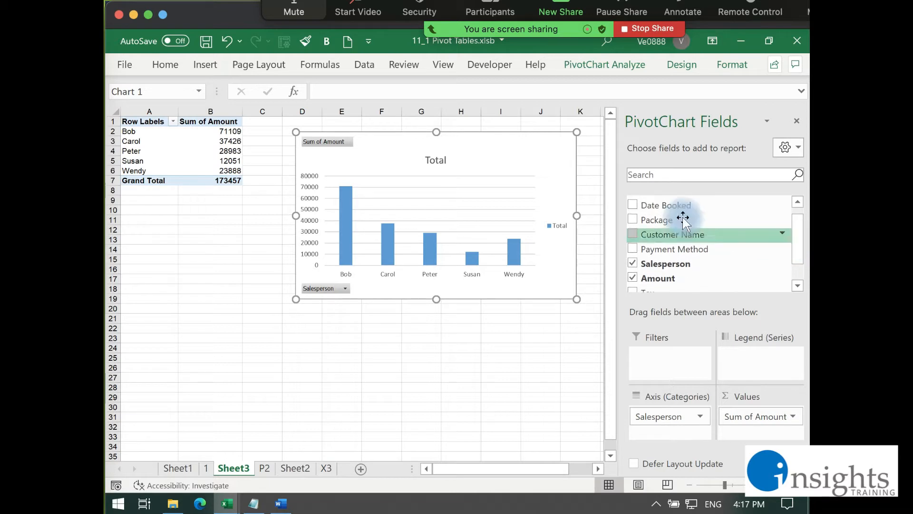
pyautogui.moveTo(683, 219); pyautogui.dragTo(656, 425)
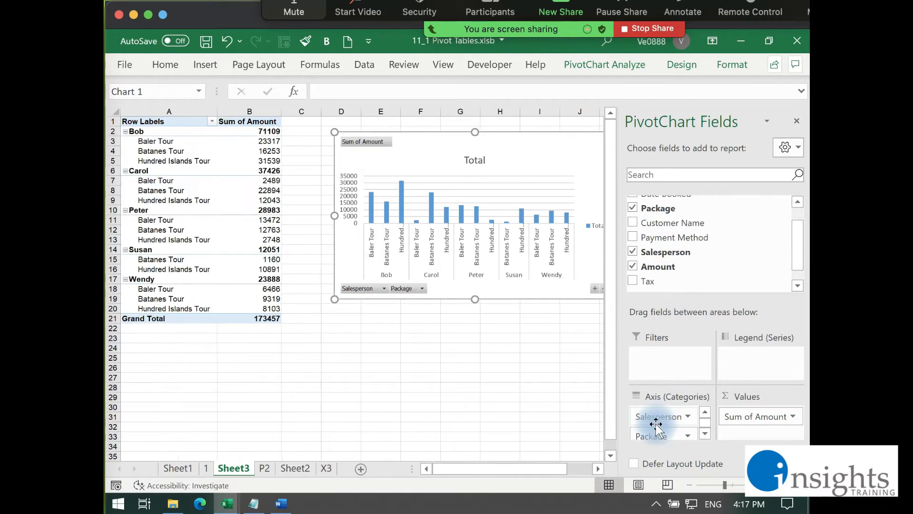
pyautogui.moveTo(555, 155); pyautogui.dragTo(560, 191)
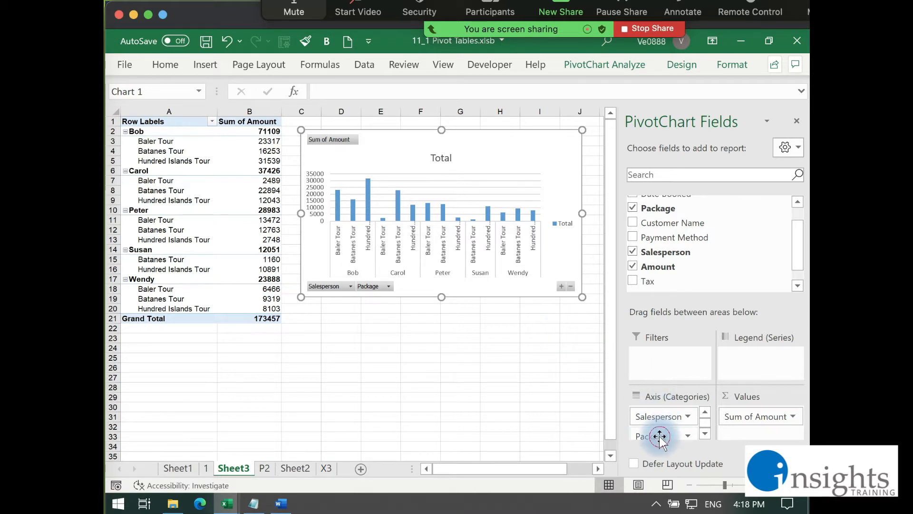
# Step: Try Package as the legend series and Payment Method as an extra axis category, and remove both fields
pyautogui.moveTo(658, 435); pyautogui.dragTo(745, 357)
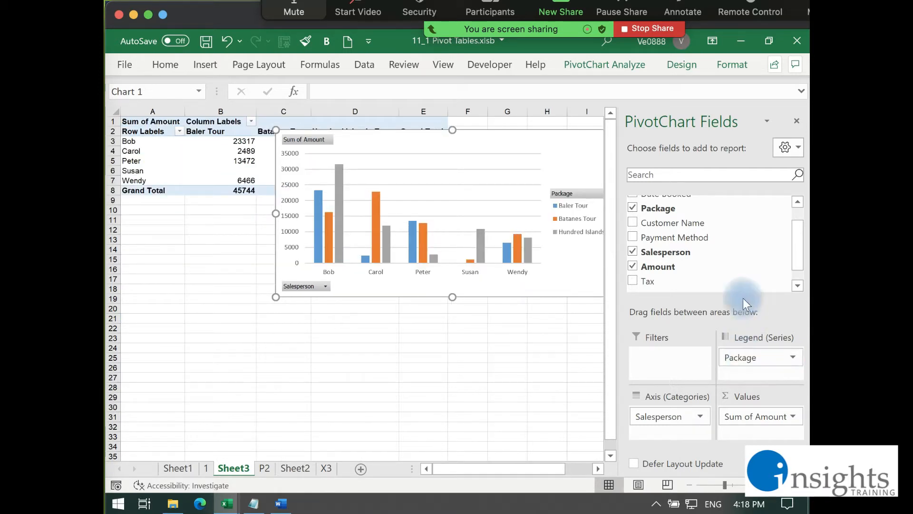
pyautogui.moveTo(718, 239); pyautogui.dragTo(615, 384)
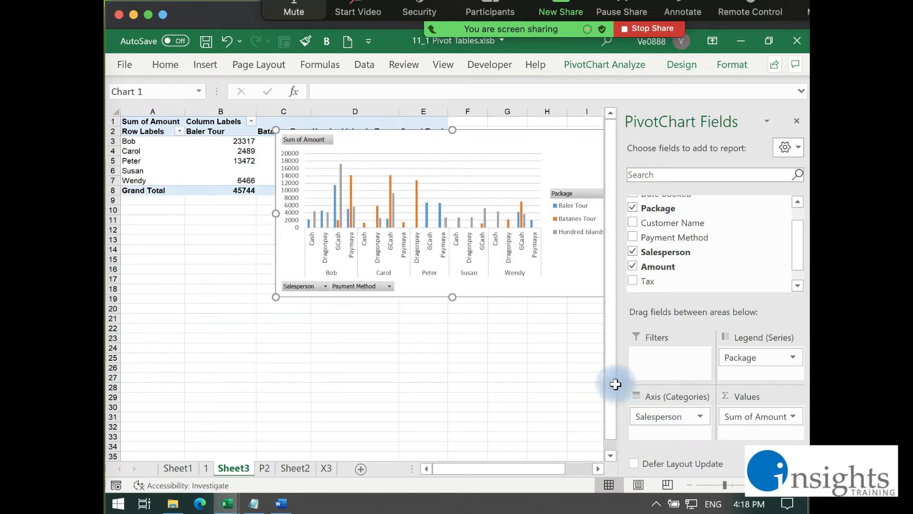
pyautogui.moveTo(755, 358); pyautogui.dragTo(556, 372)
# Step: Reposition the PivotChart below the pivot table and hide its legend
pyautogui.moveTo(549, 149); pyautogui.dragTo(420, 222)
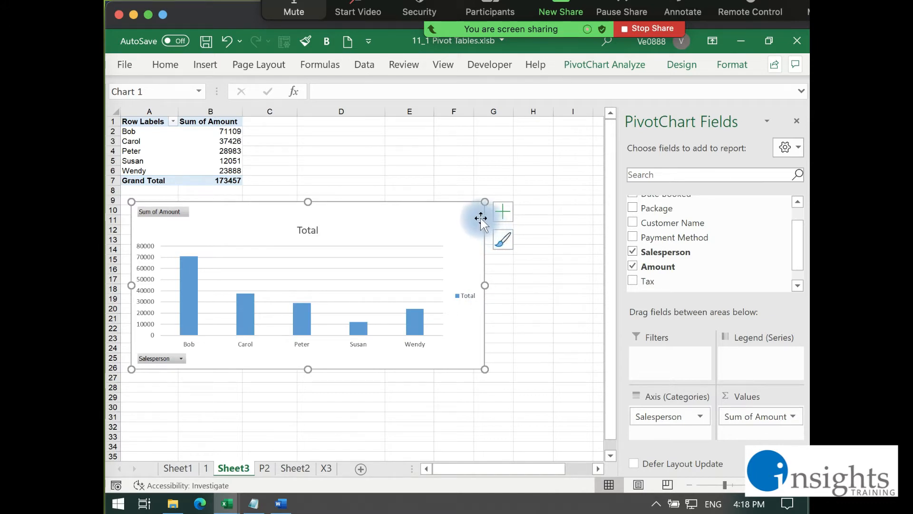
pyautogui.click(504, 210)
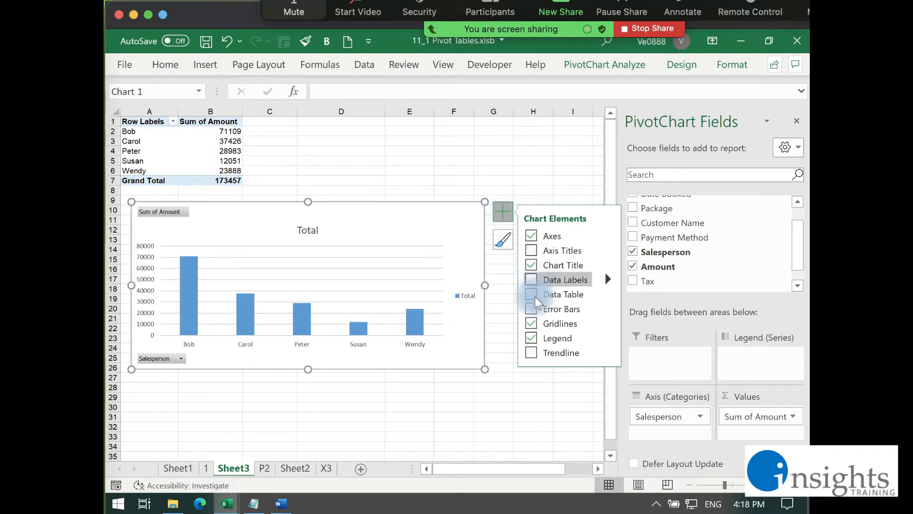
pyautogui.click(532, 337)
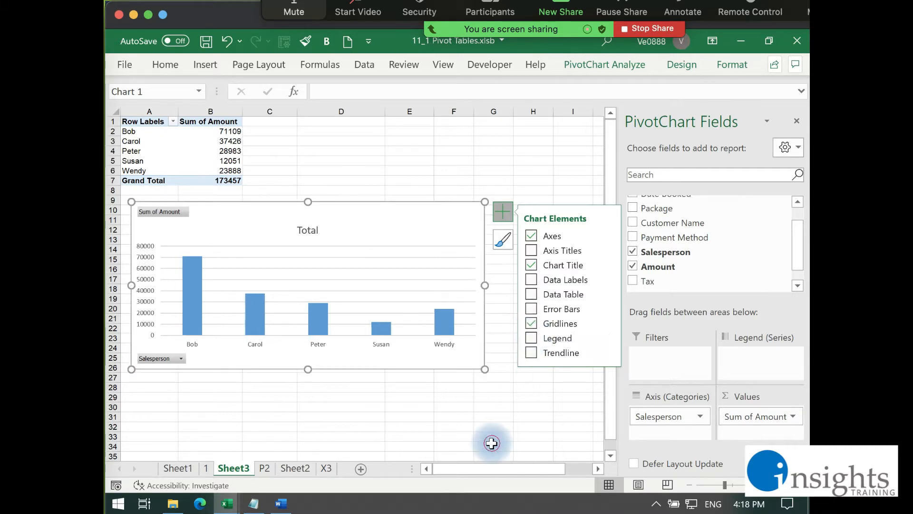
pyautogui.click(490, 443)
pyautogui.moveTo(468, 227); pyautogui.dragTo(449, 213)
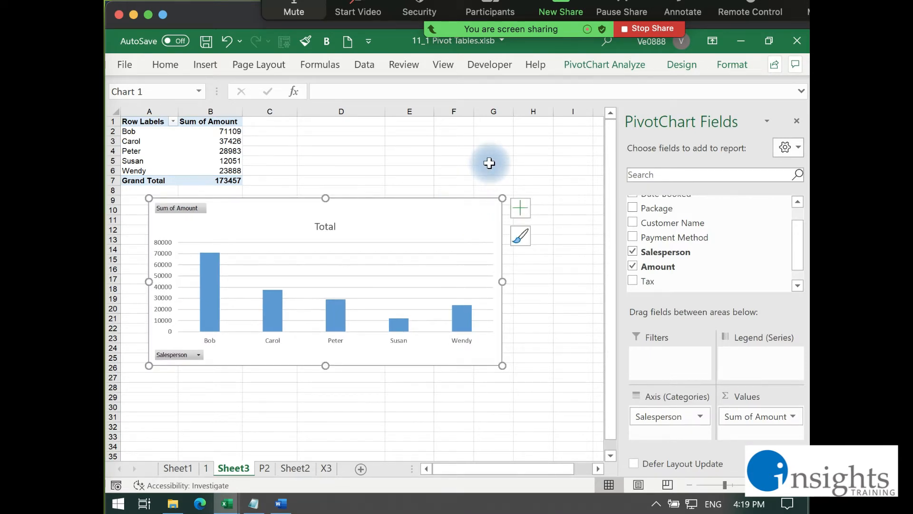
pyautogui.moveTo(460, 200); pyautogui.dragTo(433, 211)
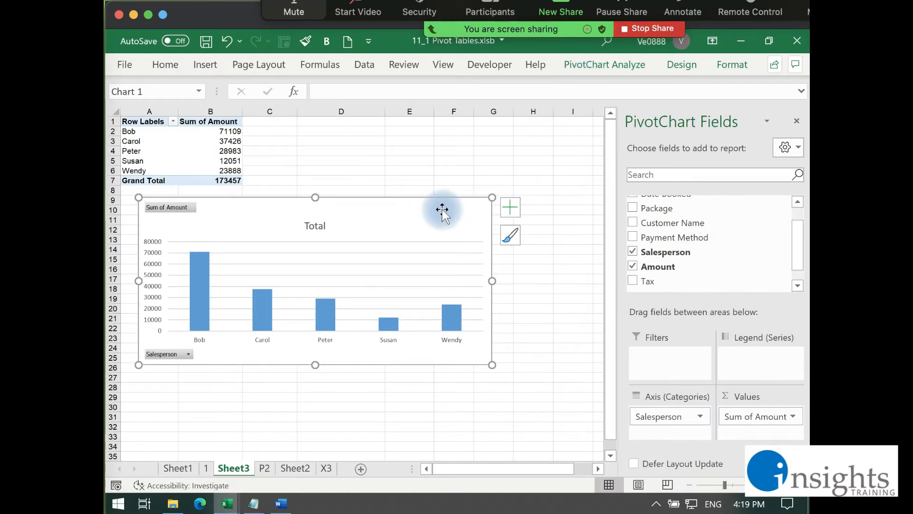
# Step: Insert a Payment Method slicer for the PivotChart and place it directly beside the chart
pyautogui.click(603, 67)
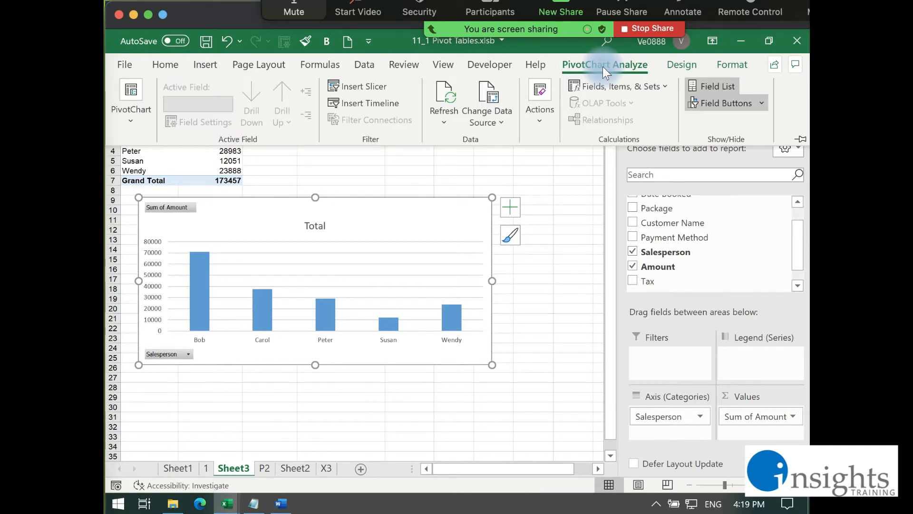
pyautogui.click(370, 89)
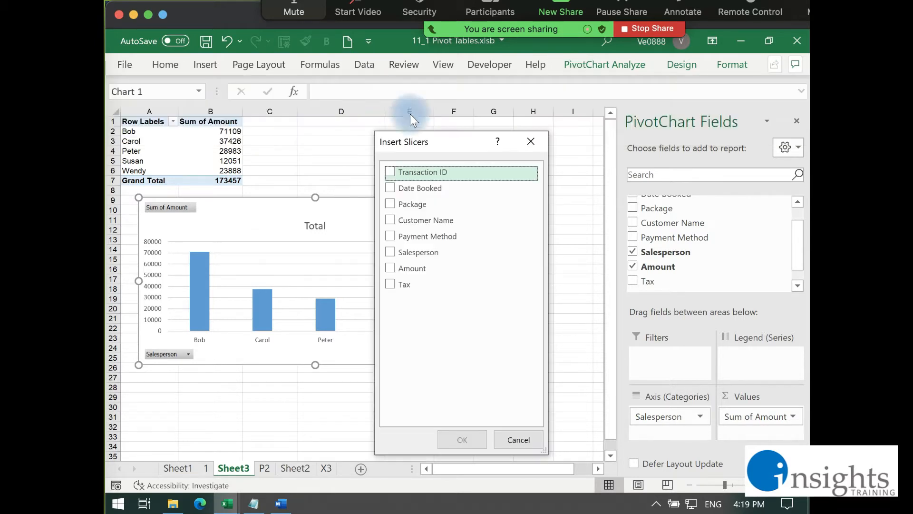
pyautogui.moveTo(439, 141); pyautogui.dragTo(663, 101)
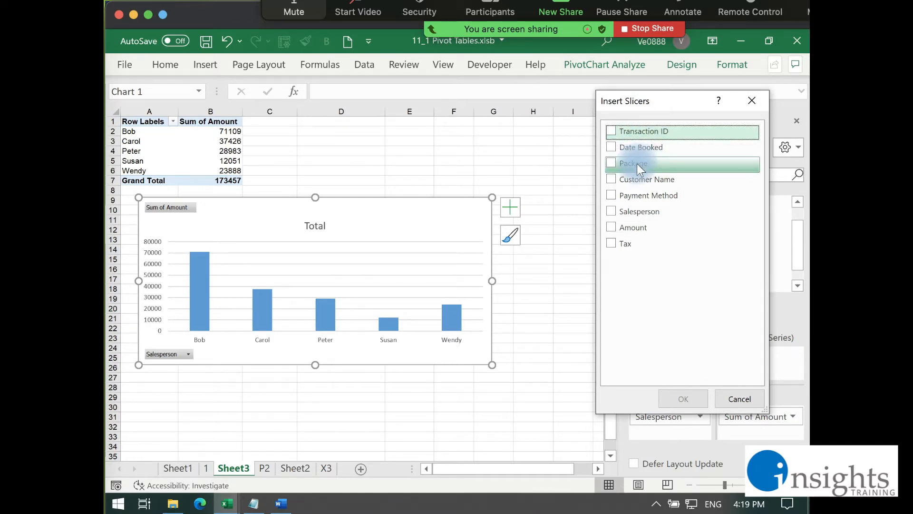
pyautogui.click(612, 196)
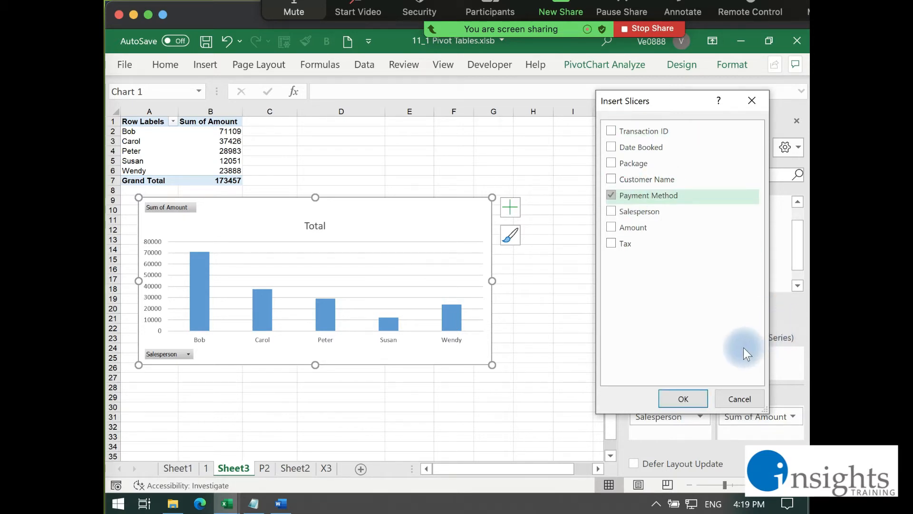
pyautogui.click(684, 401)
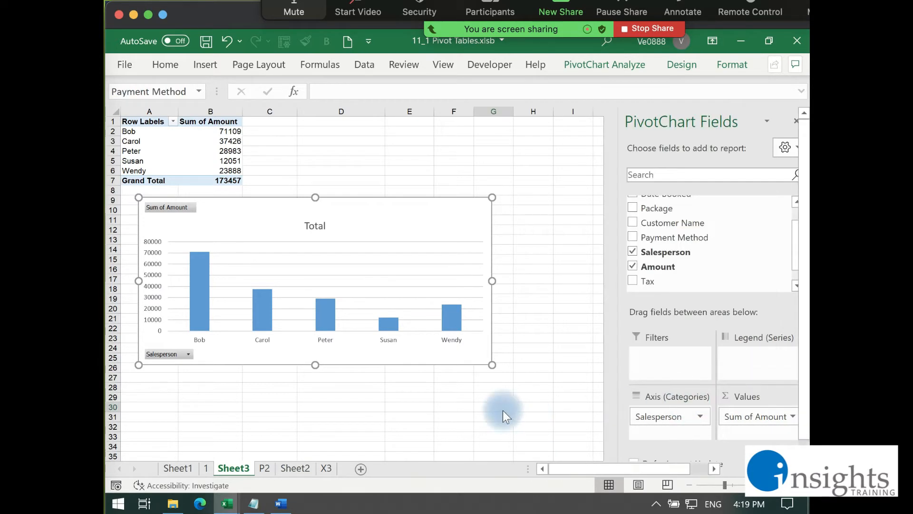
pyautogui.moveTo(411, 330); pyautogui.dragTo(544, 314)
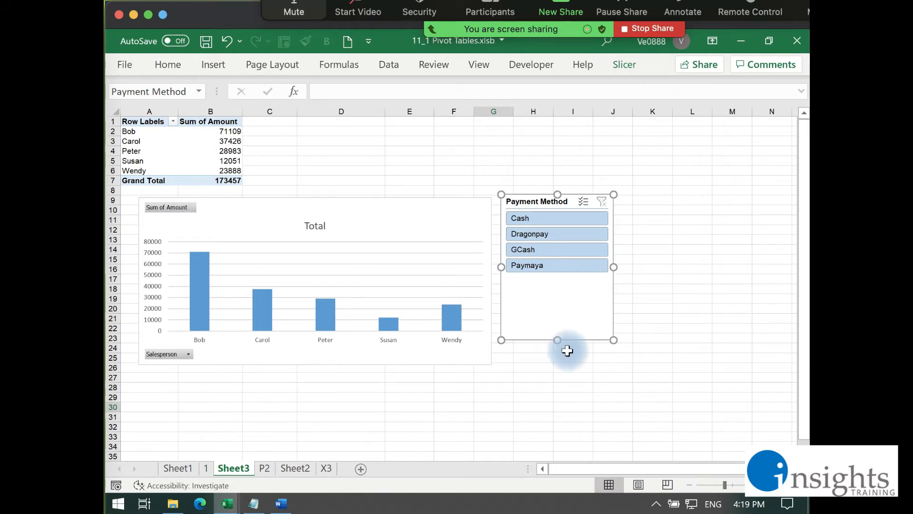
# Step: Filter the PivotChart with the slicer by Cash, GCash, Paymaya, Dragonpay, Cash and GCash in turn
pyautogui.click(547, 218)
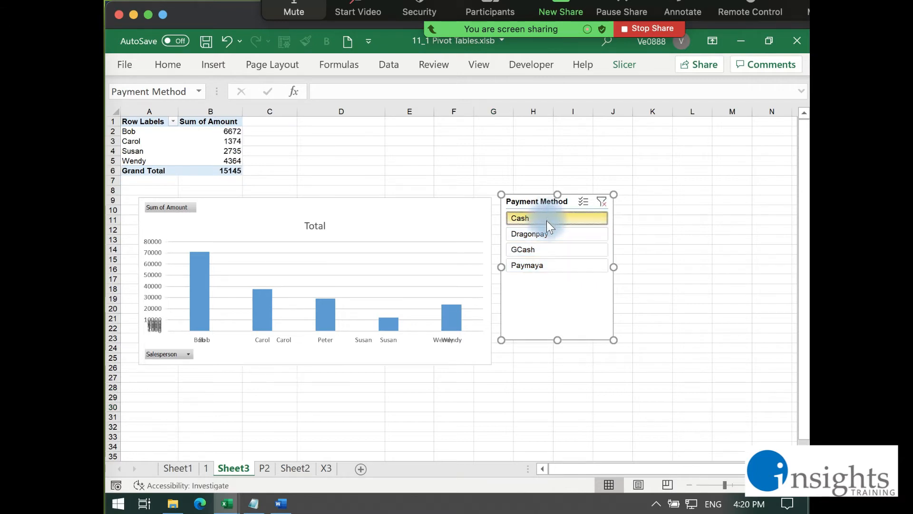
pyautogui.click(541, 249)
pyautogui.click(539, 264)
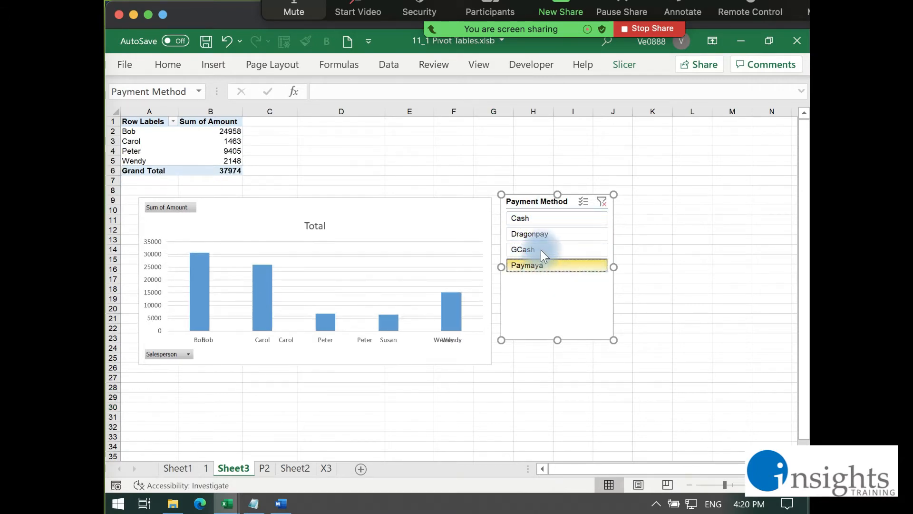
pyautogui.click(538, 230)
pyautogui.click(542, 218)
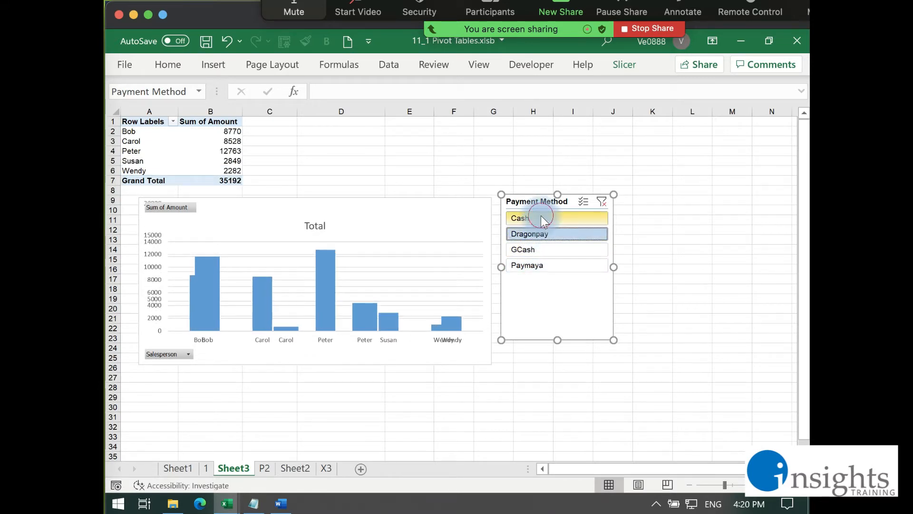
pyautogui.click(534, 250)
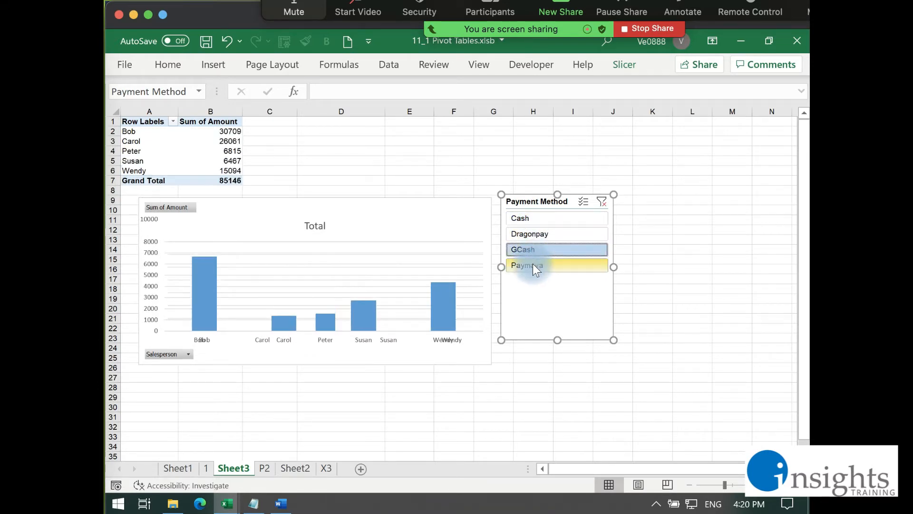
# Step: Filter the PivotChart with the Payment Method slicer by Paymaya, Dragonpay, GCash and Paymaya in turn
pyautogui.click(533, 263)
pyautogui.click(529, 231)
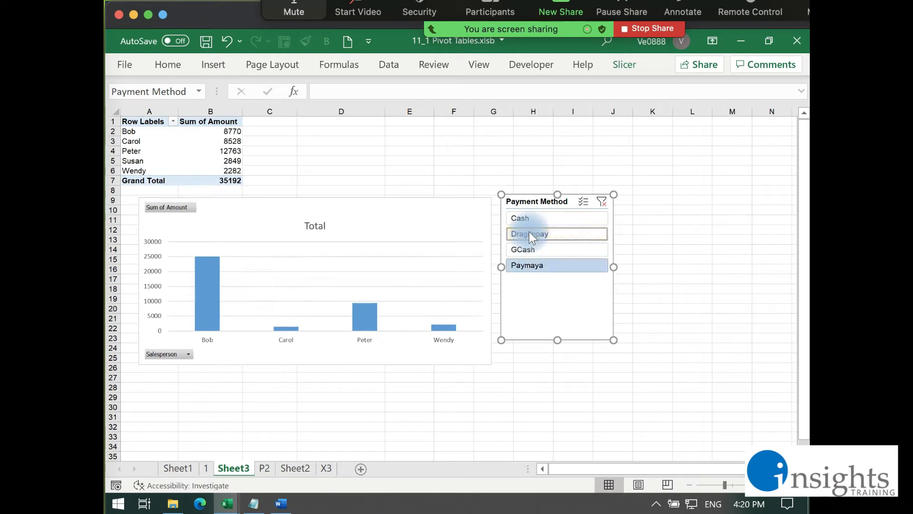
pyautogui.click(535, 249)
pyautogui.click(533, 265)
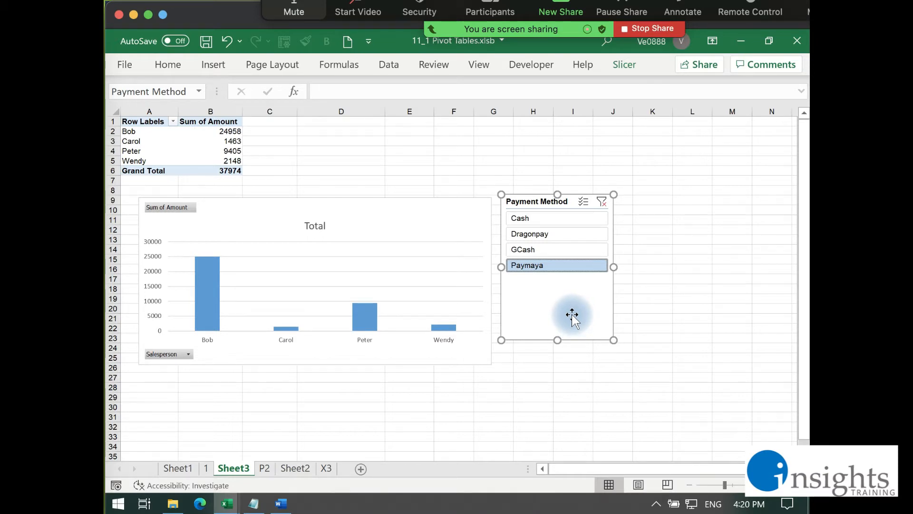
# Step: Add a new worksheet after Sheet3 and enter the title "ABC Company Performance Dashboard" in cell A1
pyautogui.click(364, 469)
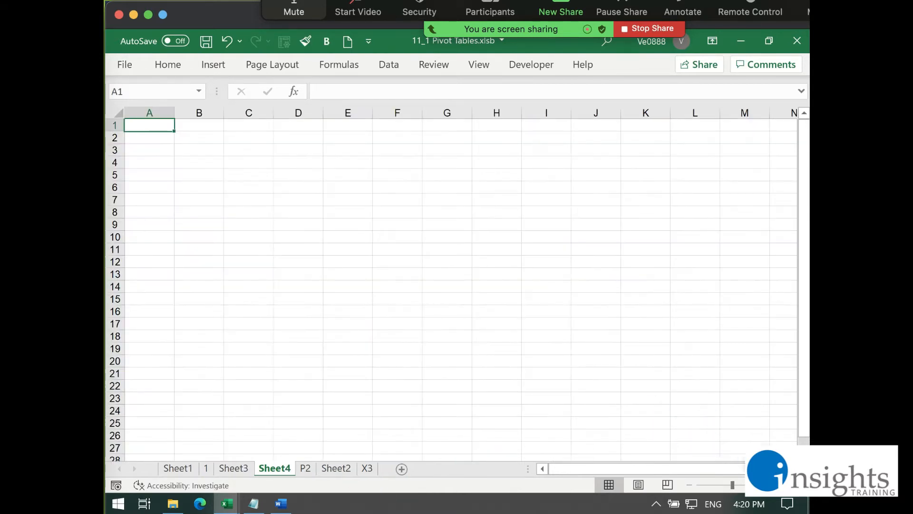
pyautogui.scroll(4, 452, 286)
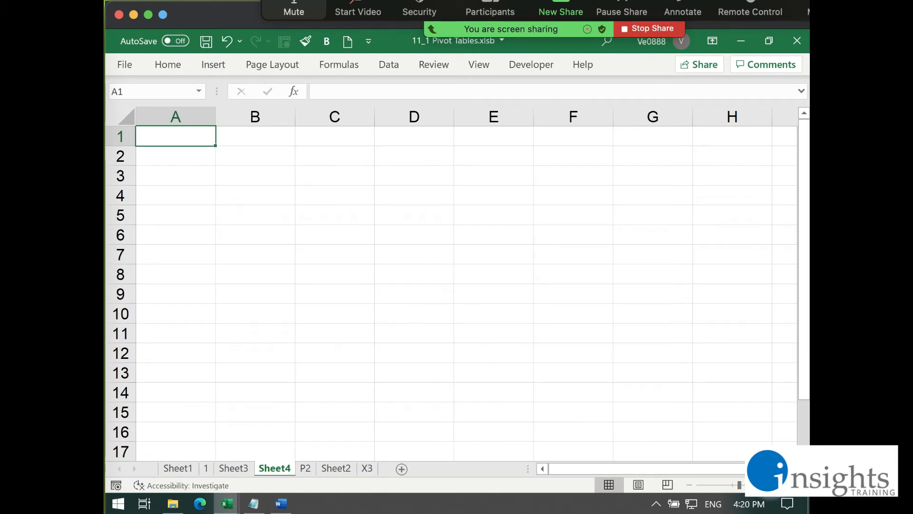
pyautogui.write('A')
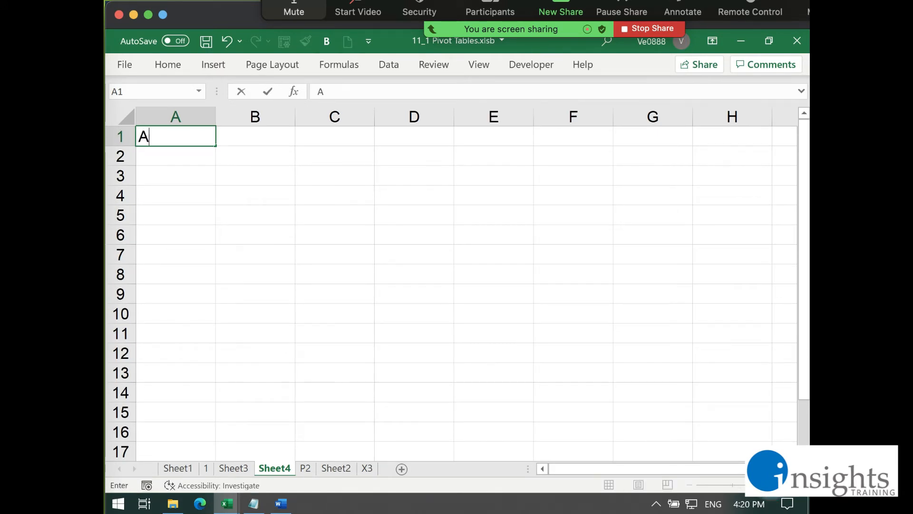
pyautogui.write('BC Company')
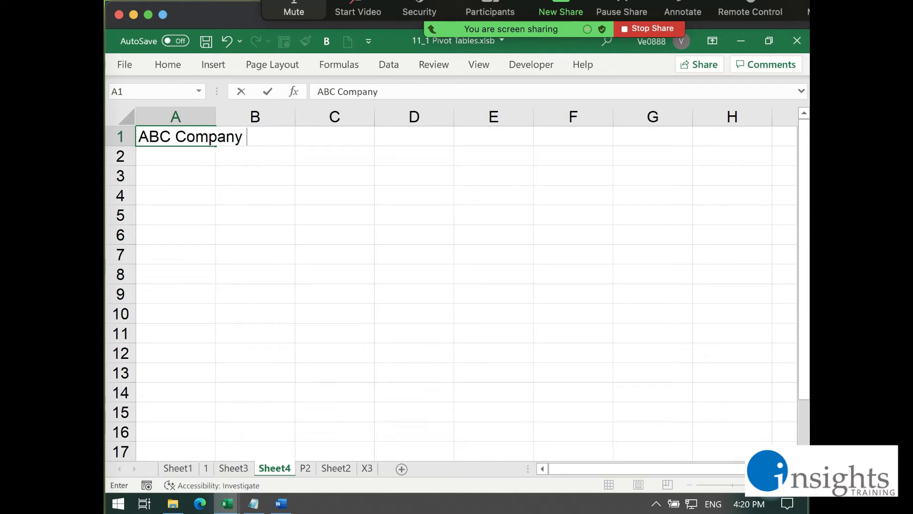
pyautogui.write(' Performa')
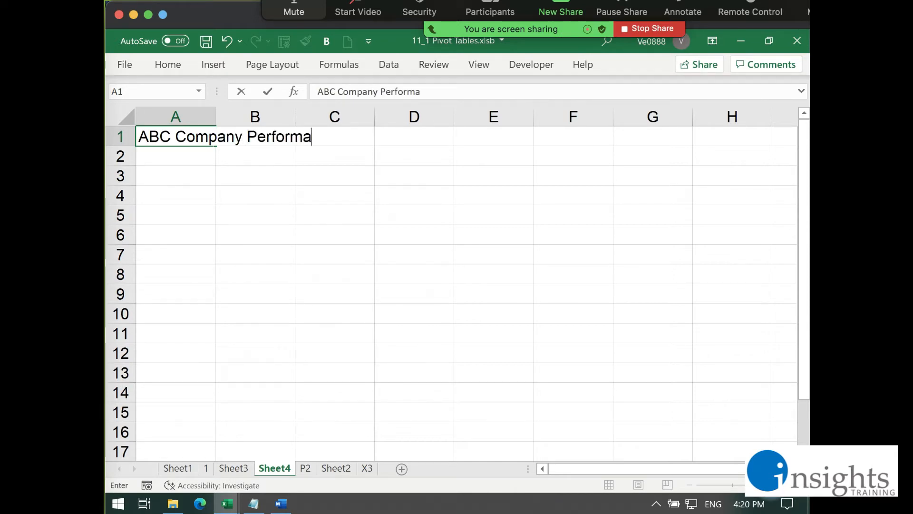
pyautogui.write('nce Dashboard')
pyautogui.press('Return')
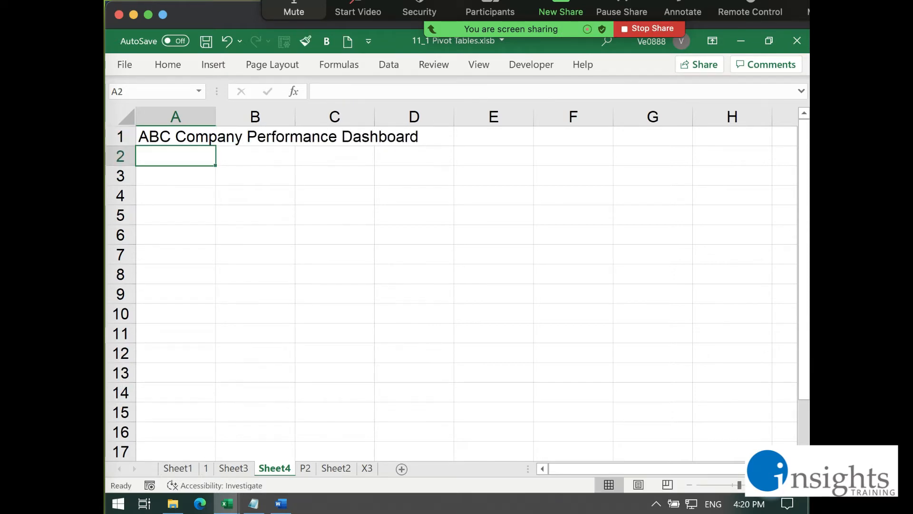
# Step: Make the dashboard title in A1 bold and enlarge its font by four size increments
pyautogui.click(167, 64)
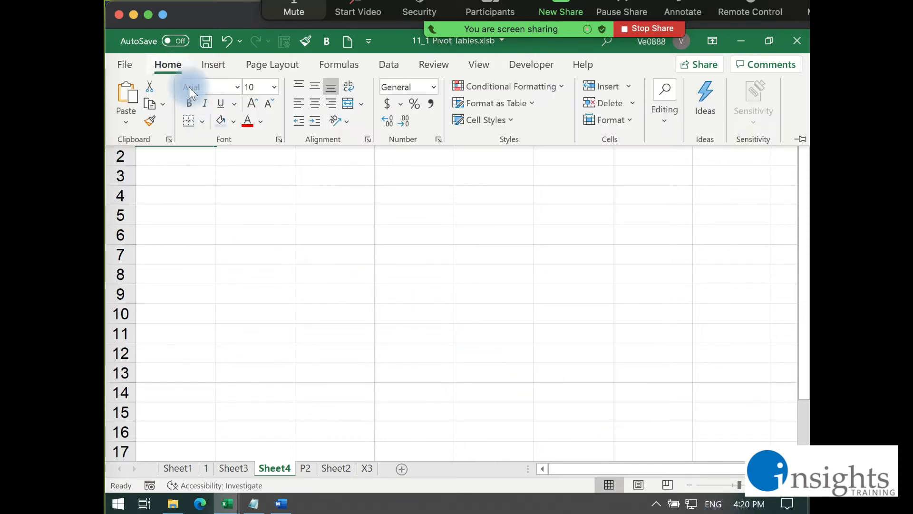
pyautogui.click(189, 104)
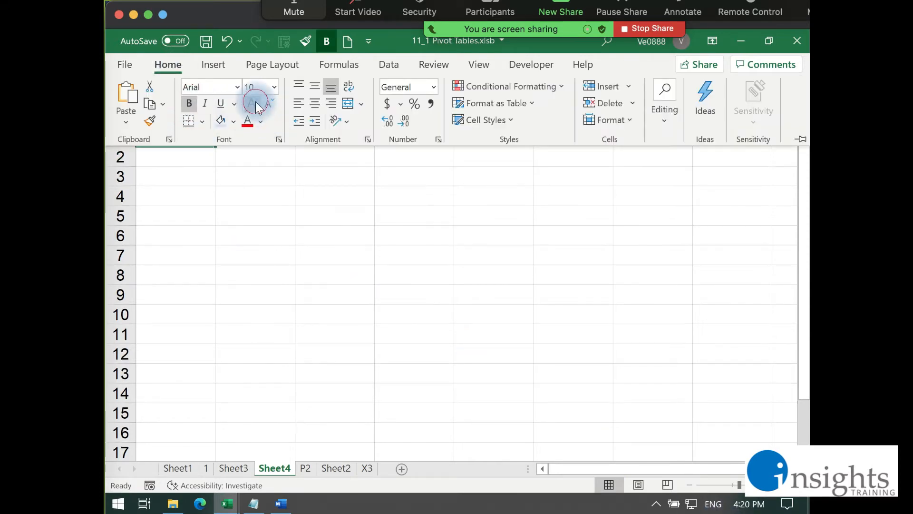
pyautogui.click(255, 103)
pyautogui.click(255, 103)
pyautogui.click(255, 103)
pyautogui.click(255, 103)
pyautogui.click(278, 210)
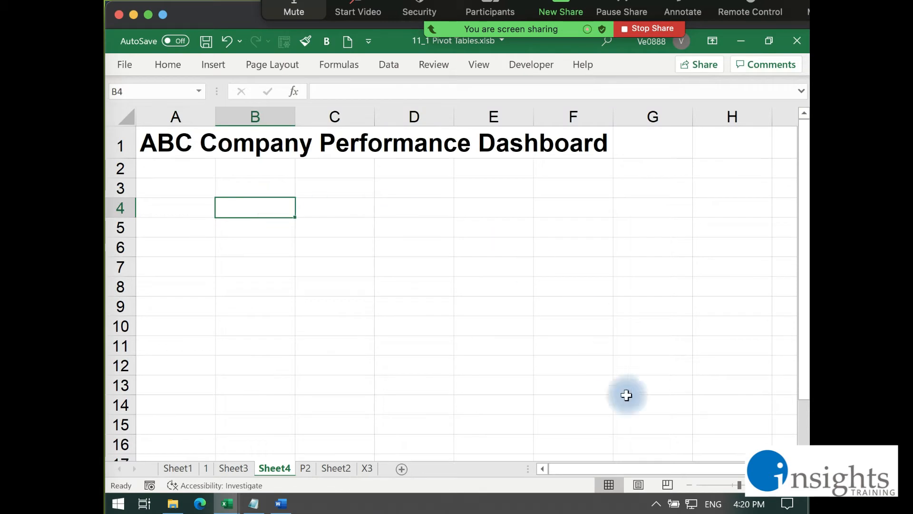
# Step: Hide the gridlines on the dashboard sheet and return to Sheet3 with the PivotChart
pyautogui.click(689, 486)
pyautogui.click(689, 485)
pyautogui.click(598, 390)
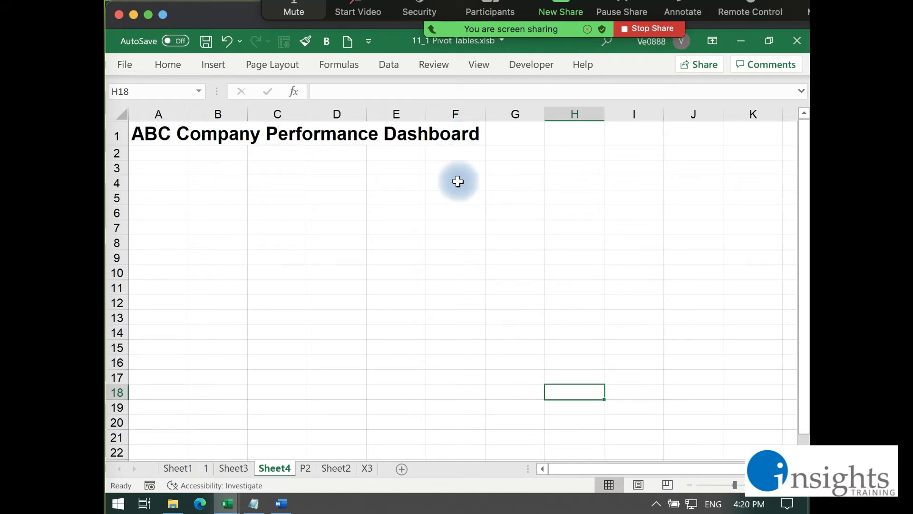
pyautogui.click(487, 71)
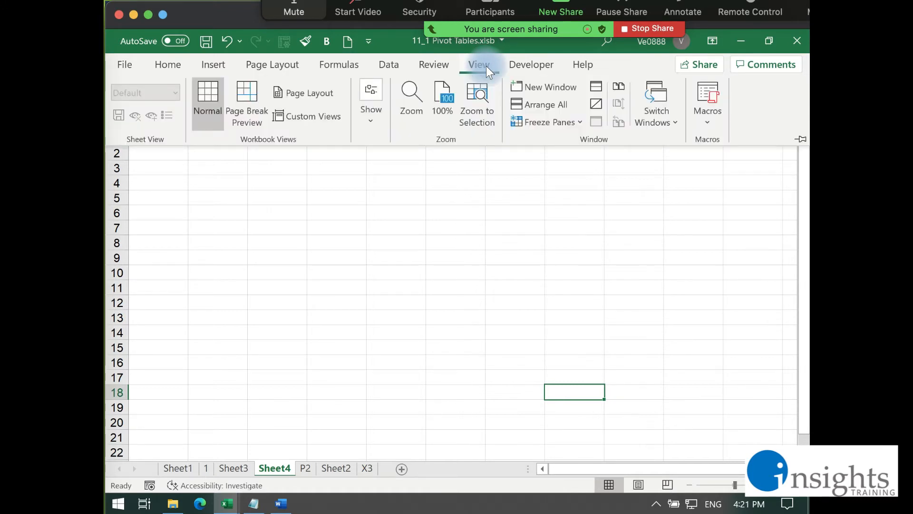
pyautogui.click(376, 116)
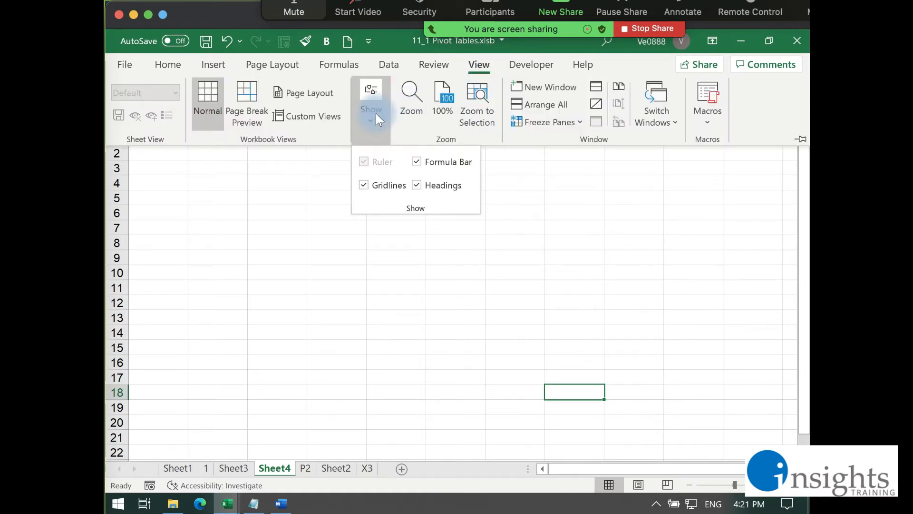
pyautogui.click(373, 186)
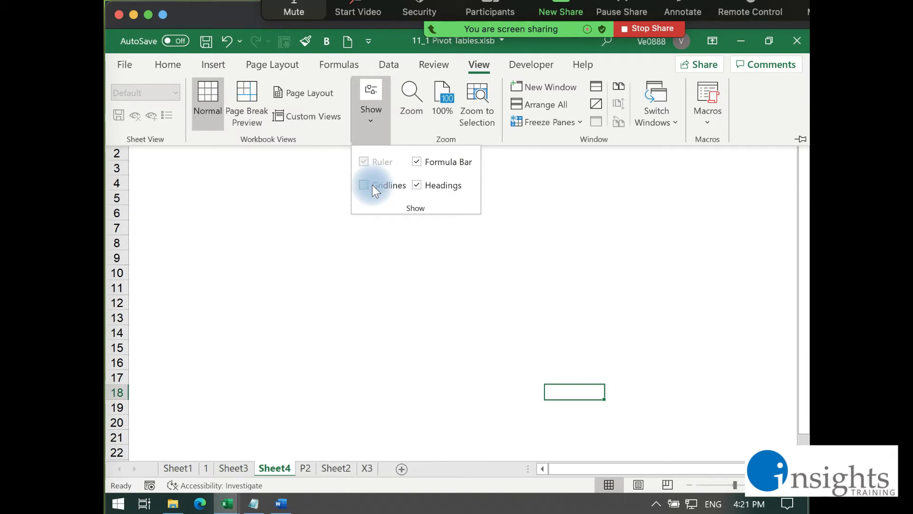
pyautogui.click(292, 233)
pyautogui.click(293, 232)
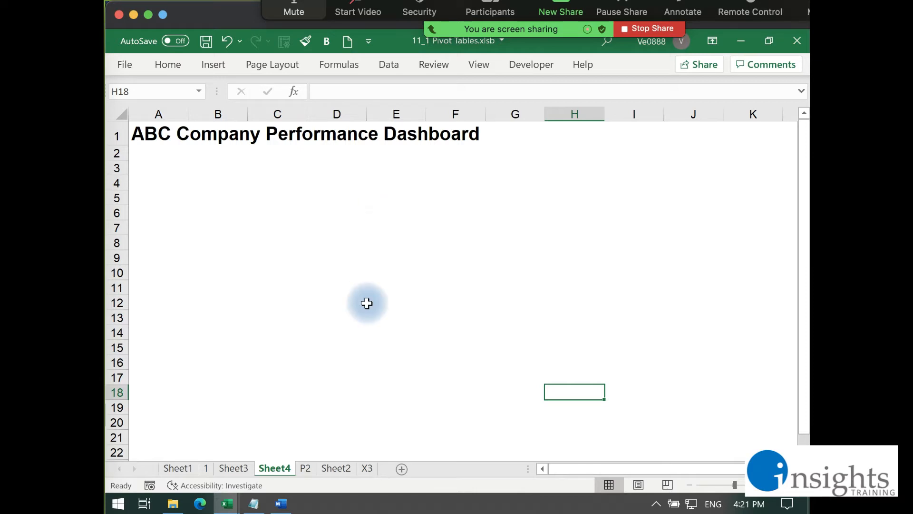
pyautogui.click(243, 468)
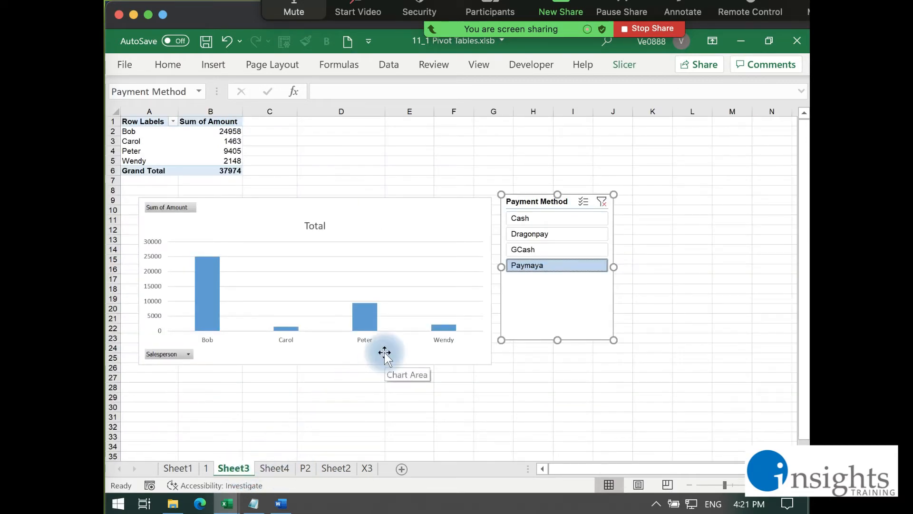
pyautogui.click(620, 405)
pyautogui.click(490, 208)
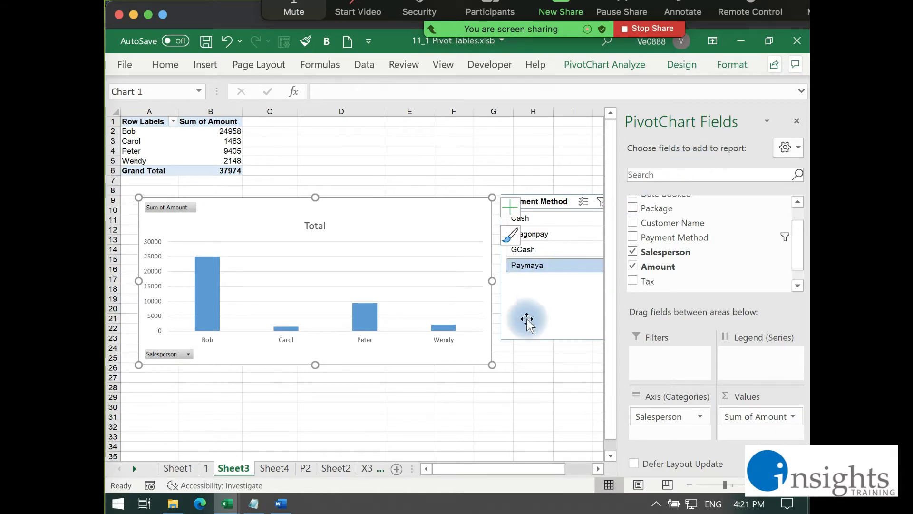
pyautogui.click(555, 319)
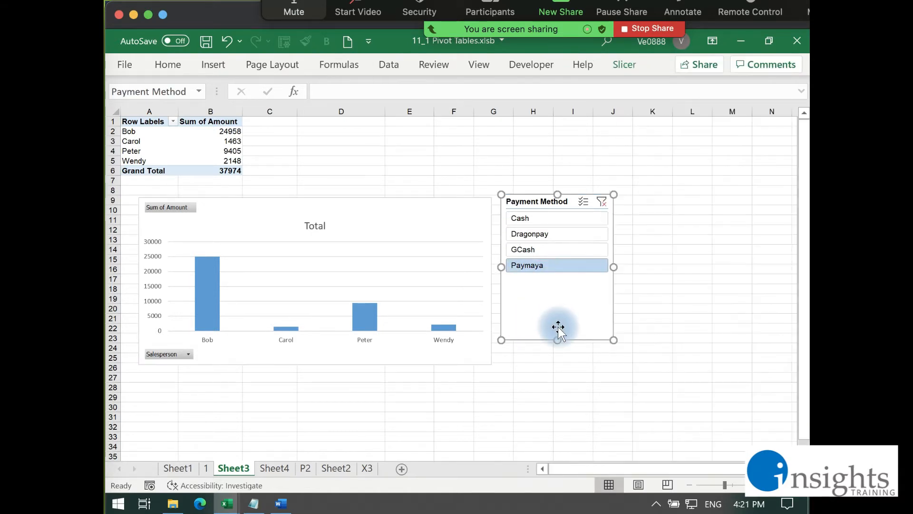
pyautogui.click(452, 214)
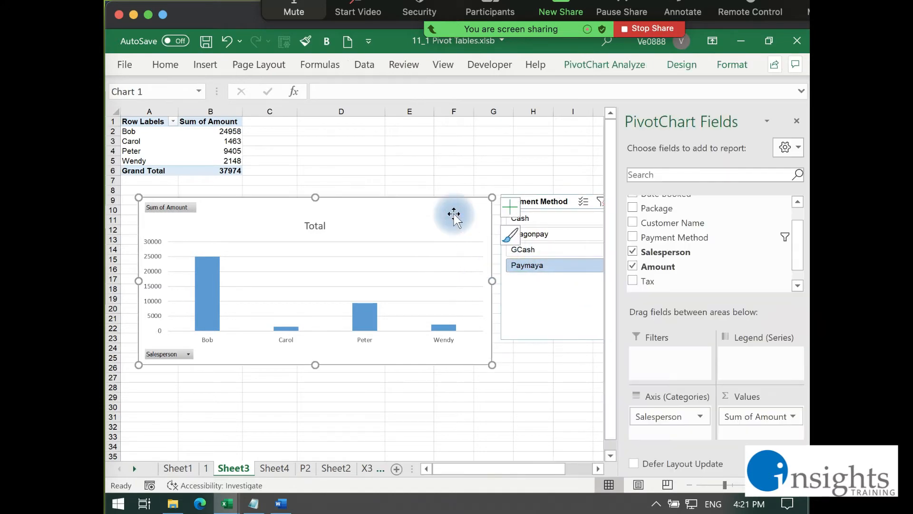
pyautogui.click(491, 166)
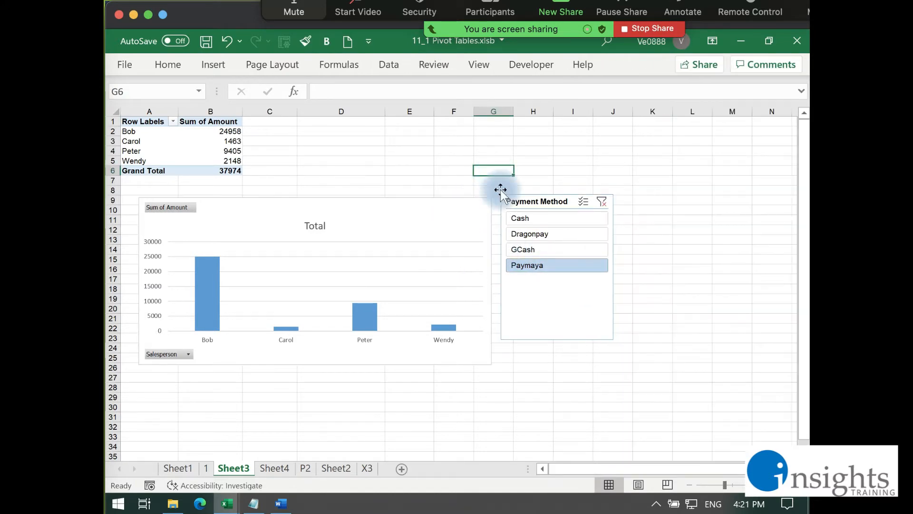
pyautogui.click(550, 323)
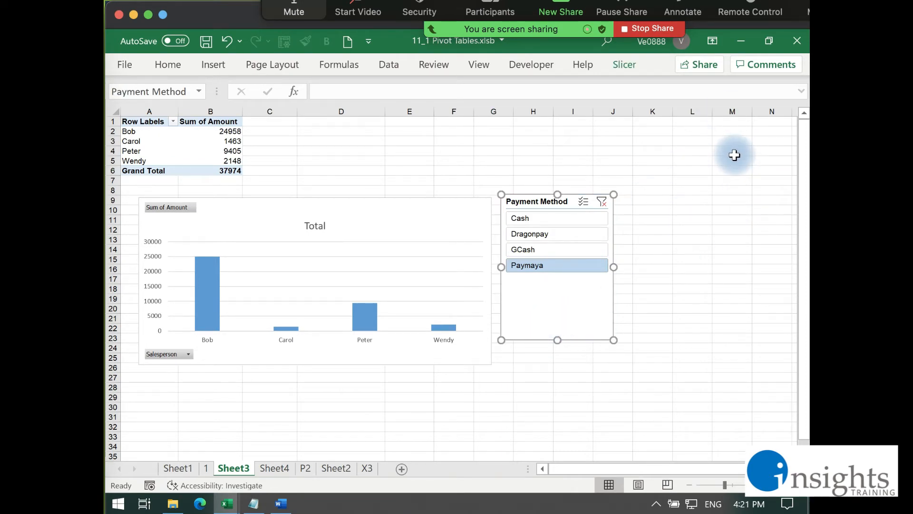
pyautogui.click(467, 211)
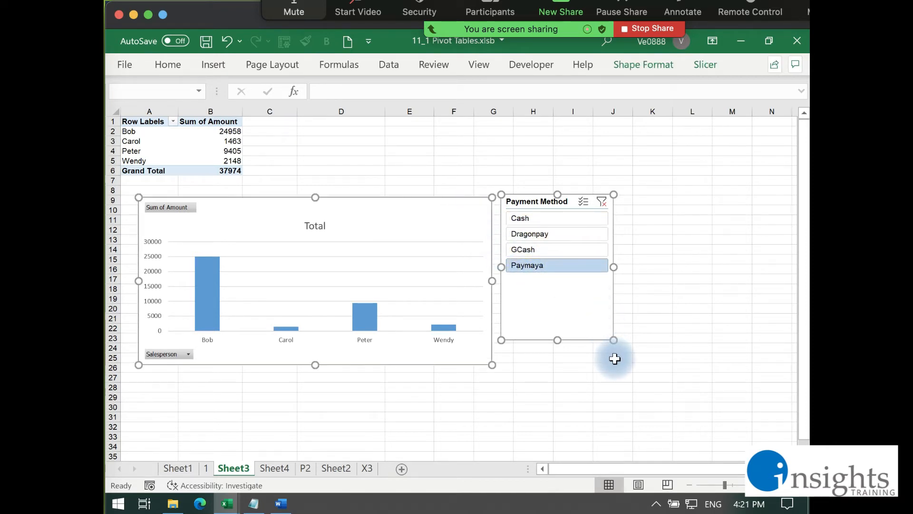
pyautogui.click(612, 397)
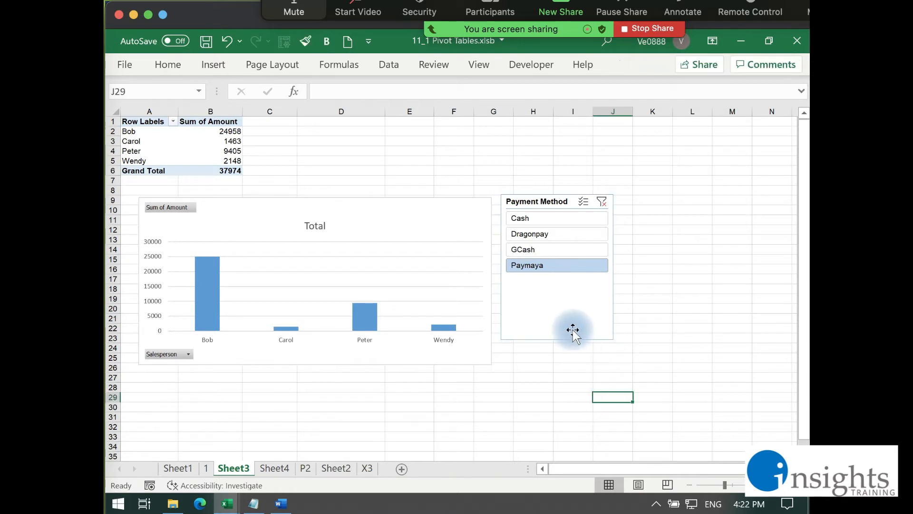
# Step: Select the Payment Method slicer together with the PivotChart on Sheet3 and copy both
pyautogui.moveTo(575, 317); pyautogui.dragTo(576, 319)
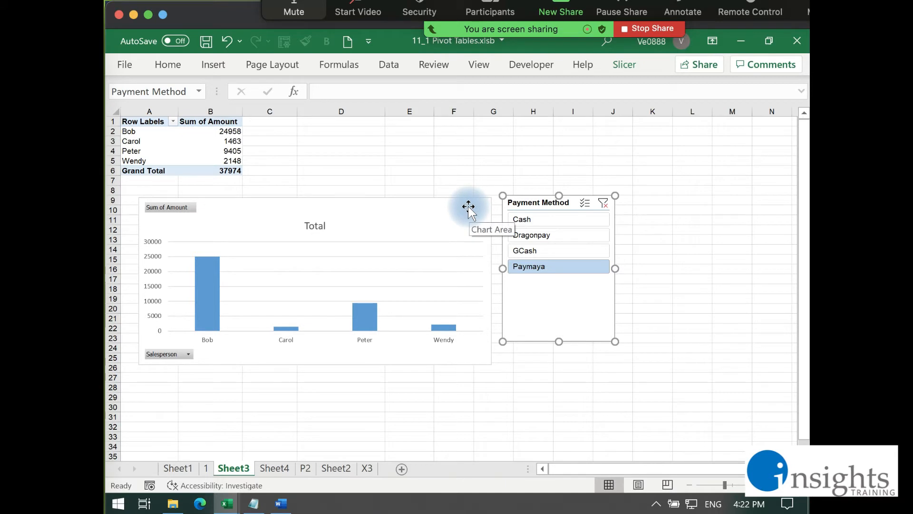
pyautogui.keyDown('ctrl'); pyautogui.click(467, 227); pyautogui.keyUp('ctrl')
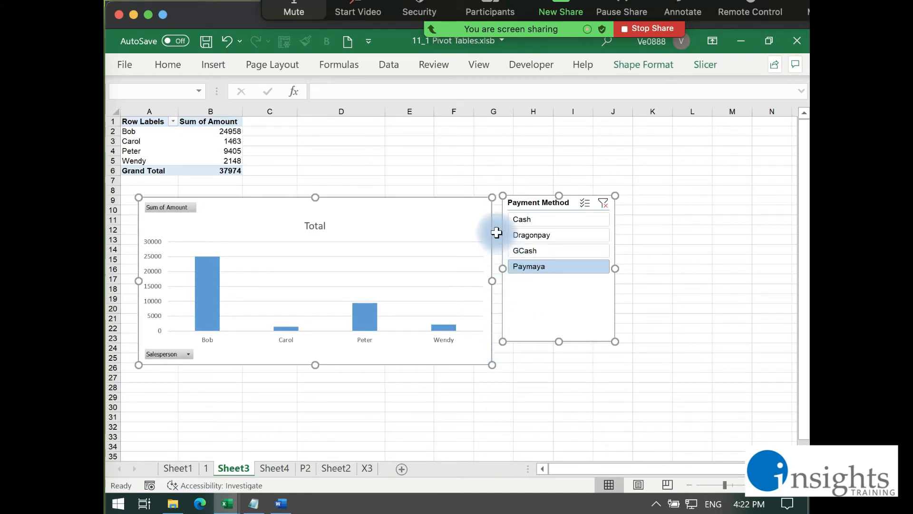
pyautogui.rightClick(478, 212)
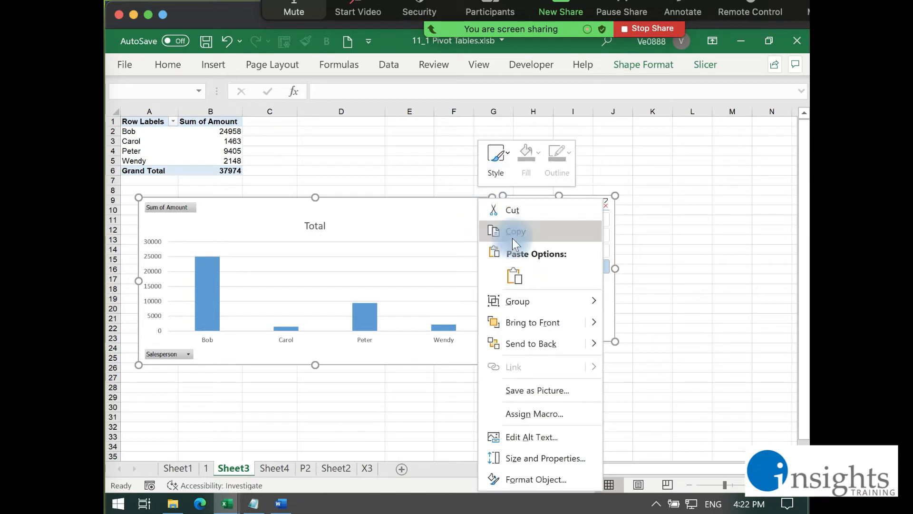
pyautogui.click(512, 235)
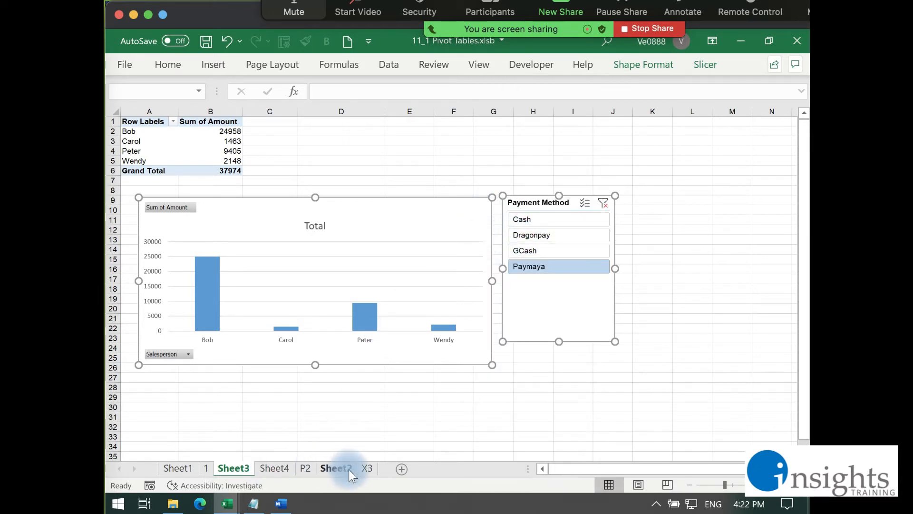
# Step: Paste the copied PivotChart and slicer on Sheet4 at cell A4, below the dashboard title
pyautogui.click(274, 469)
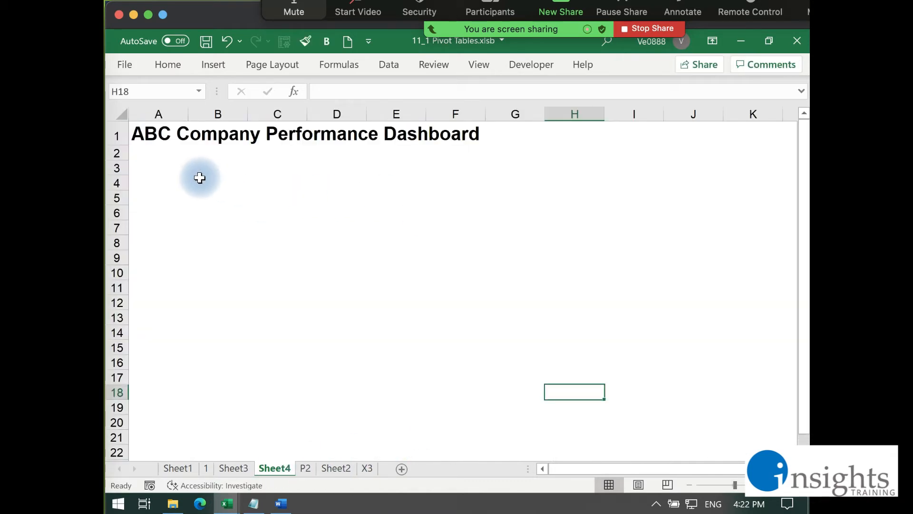
pyautogui.rightClick(174, 184)
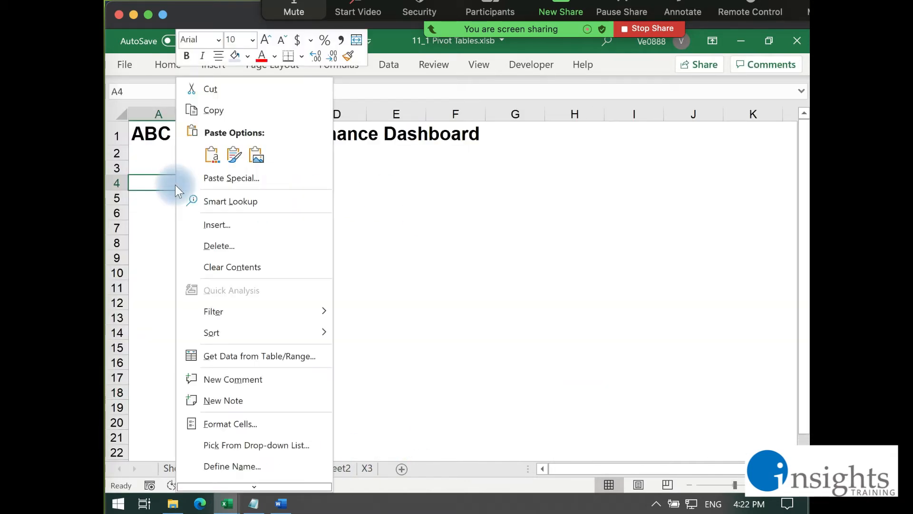
pyautogui.click(210, 155)
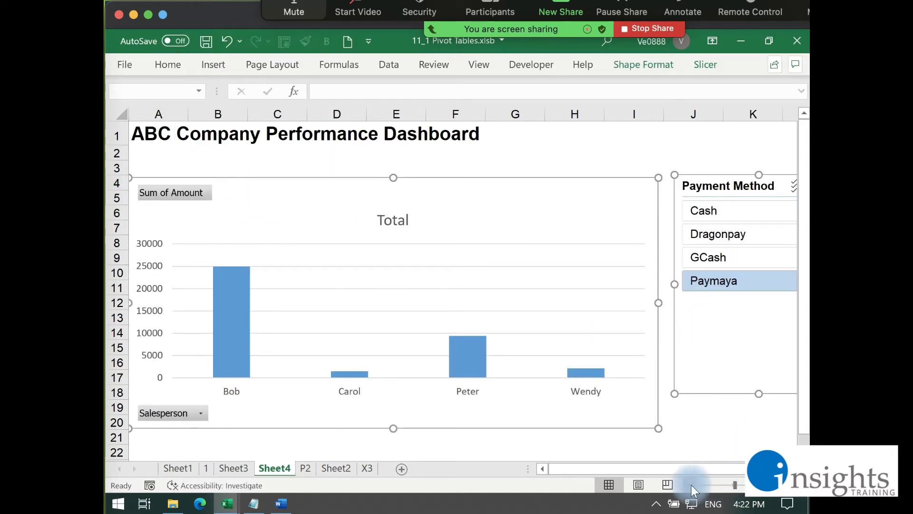
pyautogui.click(691, 484)
pyautogui.click(691, 484)
pyautogui.click(656, 352)
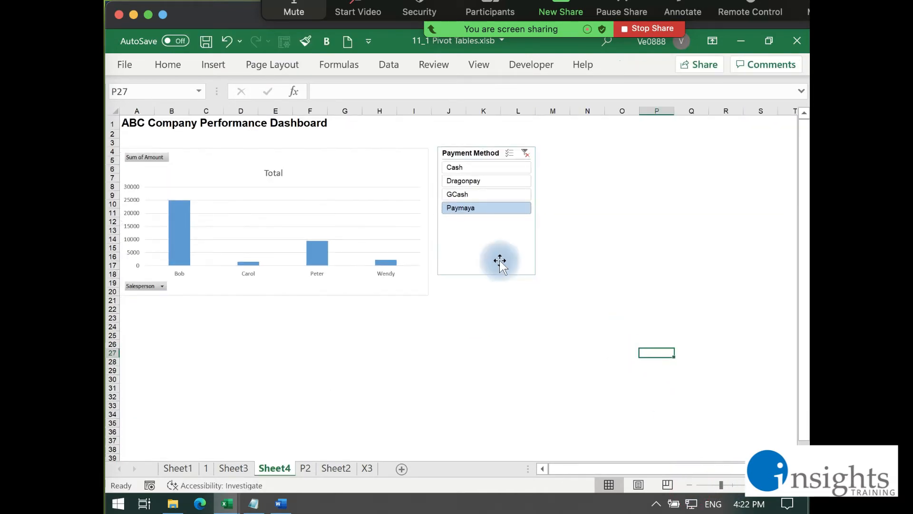
# Step: Filter the dashboard chart with its slicer by GCash, Cash, Dragonpay and Paymaya in turn, and nudge the slicer slightly away from the chart
pyautogui.click(484, 195)
pyautogui.click(480, 169)
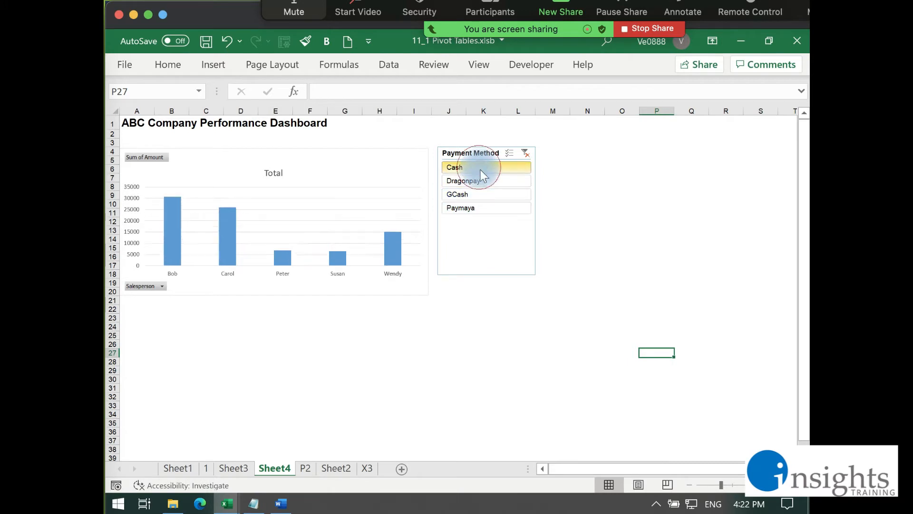
pyautogui.click(482, 181)
pyautogui.click(488, 209)
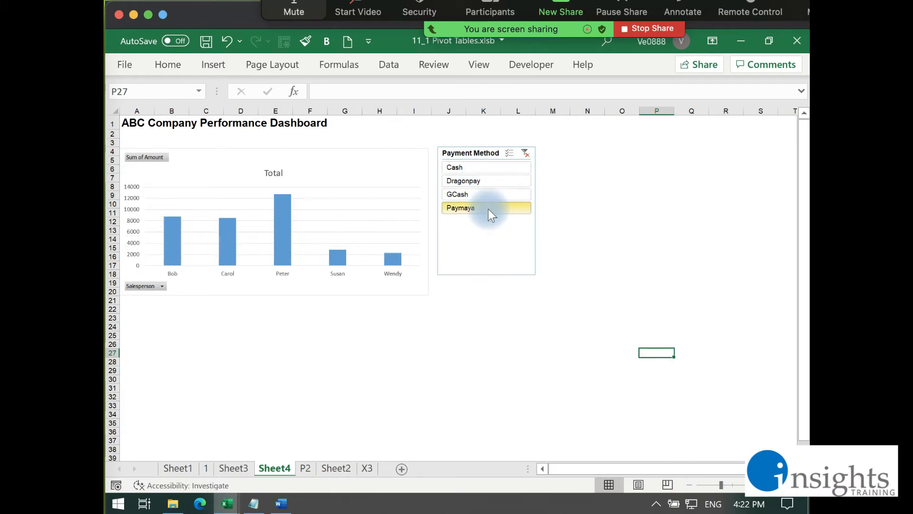
pyautogui.moveTo(500, 249)
pyautogui.mouseDown()
pyautogui.moveTo(691, 254)
pyautogui.moveTo(530, 238)
pyautogui.moveTo(505, 250)
pyautogui.mouseUp()
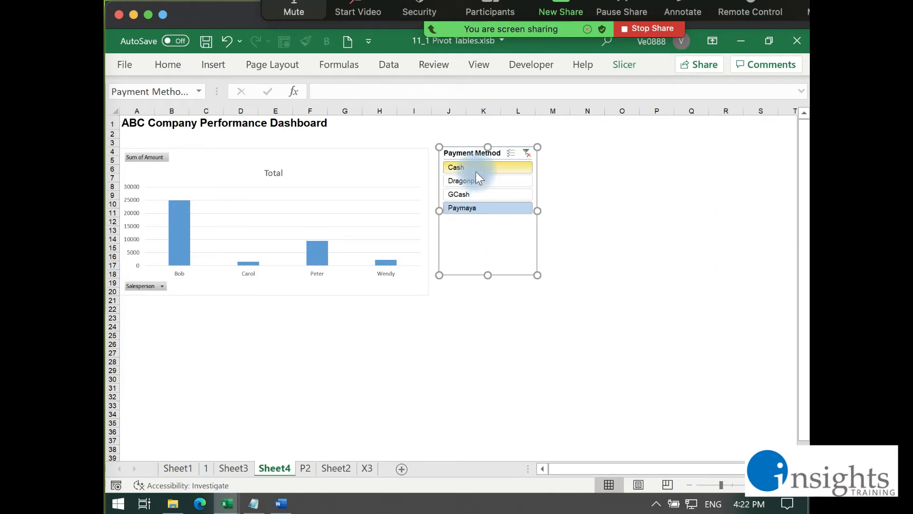
# Step: Switch the dashboard's Payment Method slicer repeatedly among Cash, Dragonpay, GCash and Paymaya, finishing on Cash, and deselect the slicer
pyautogui.click(476, 171)
pyautogui.click(478, 182)
pyautogui.click(478, 194)
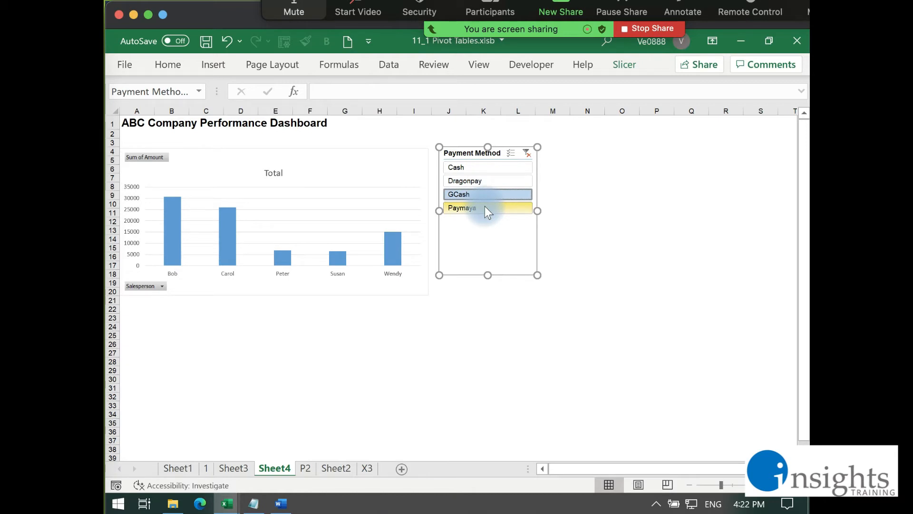
pyautogui.click(484, 207)
pyautogui.click(486, 180)
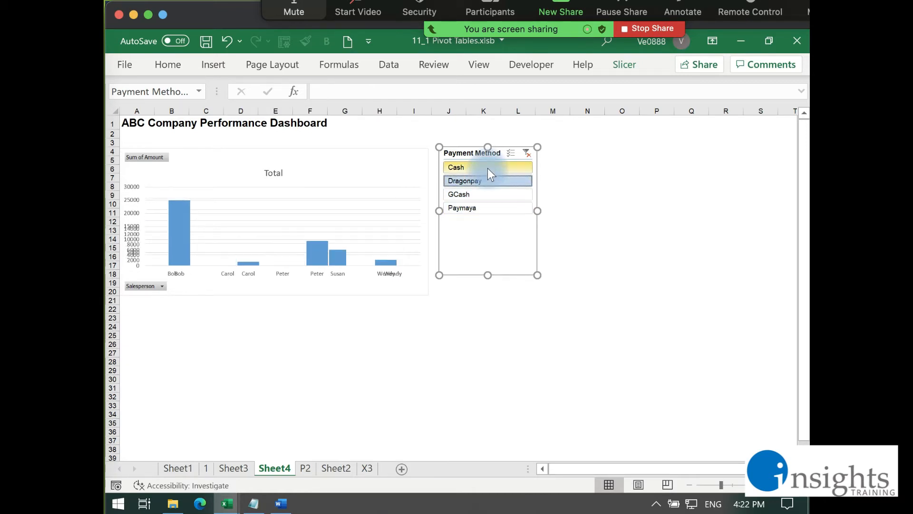
pyautogui.click(487, 168)
pyautogui.click(518, 165)
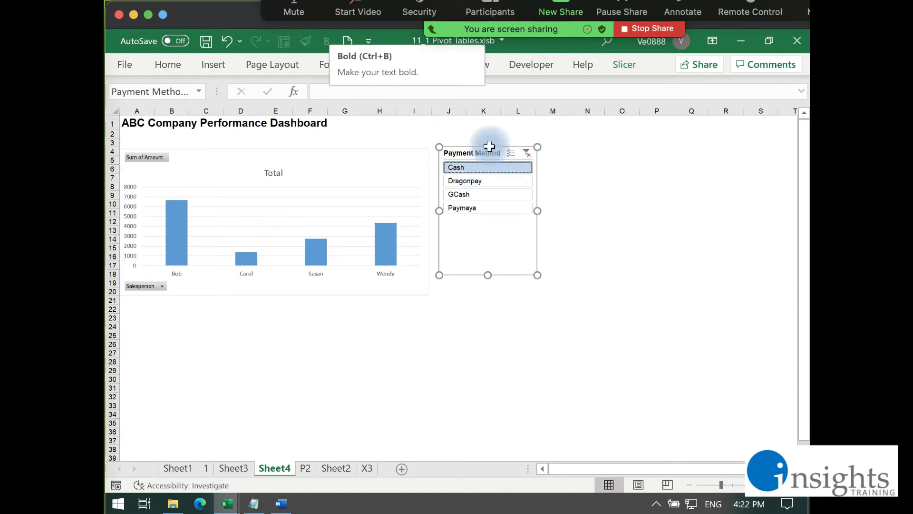
pyautogui.click(476, 194)
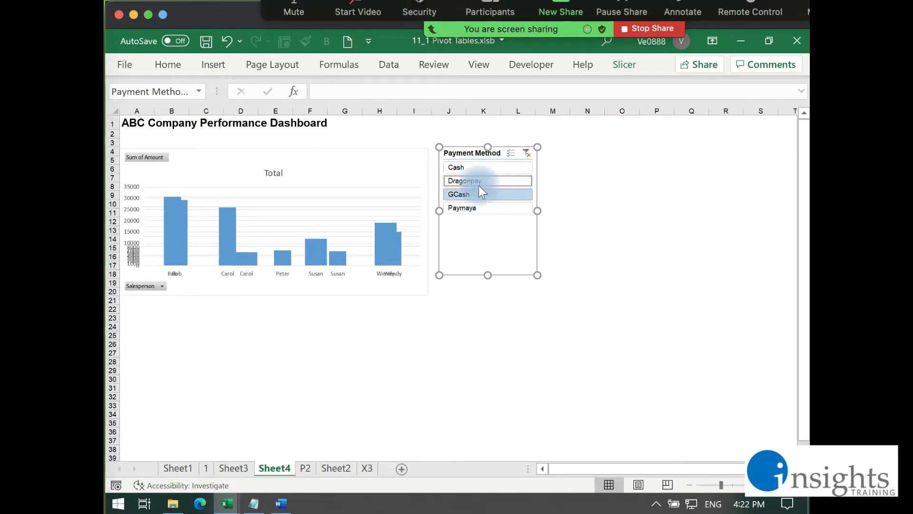
pyautogui.click(479, 206)
pyautogui.click(478, 196)
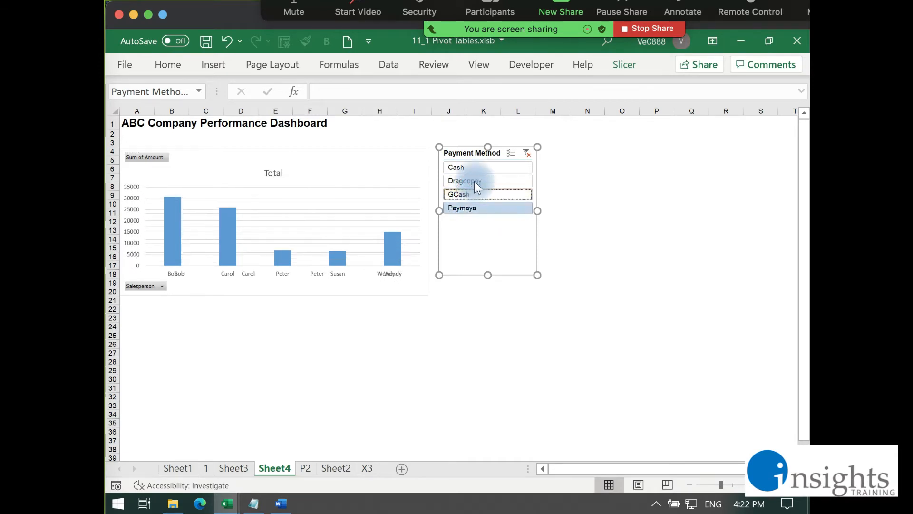
pyautogui.click(475, 180)
pyautogui.click(472, 166)
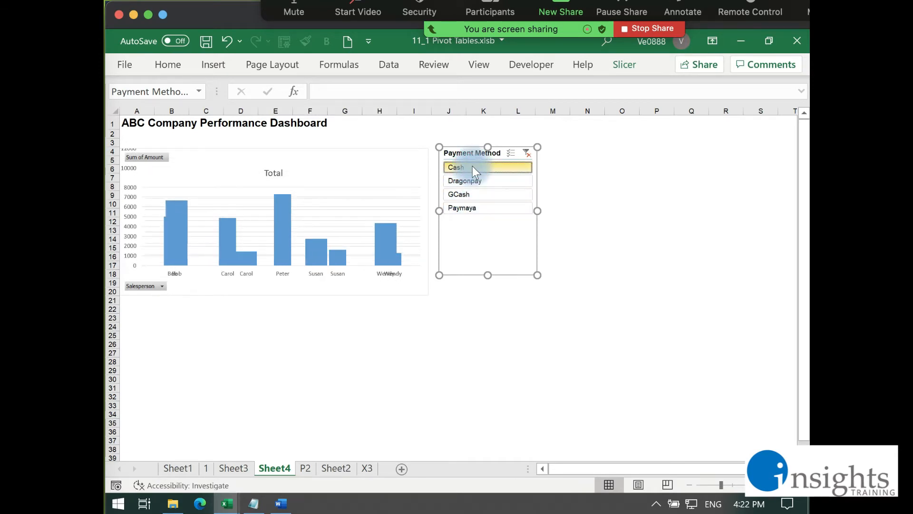
pyautogui.click(499, 206)
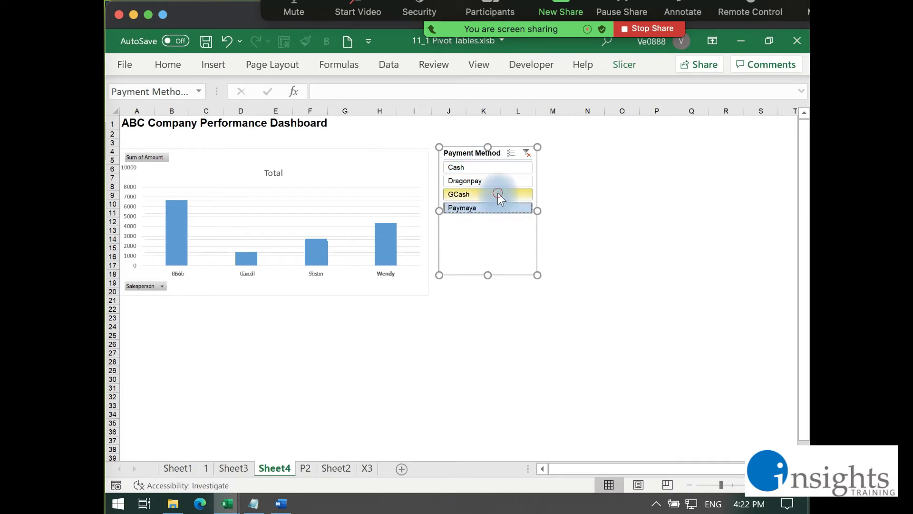
pyautogui.click(498, 193)
pyautogui.click(492, 180)
pyautogui.click(488, 167)
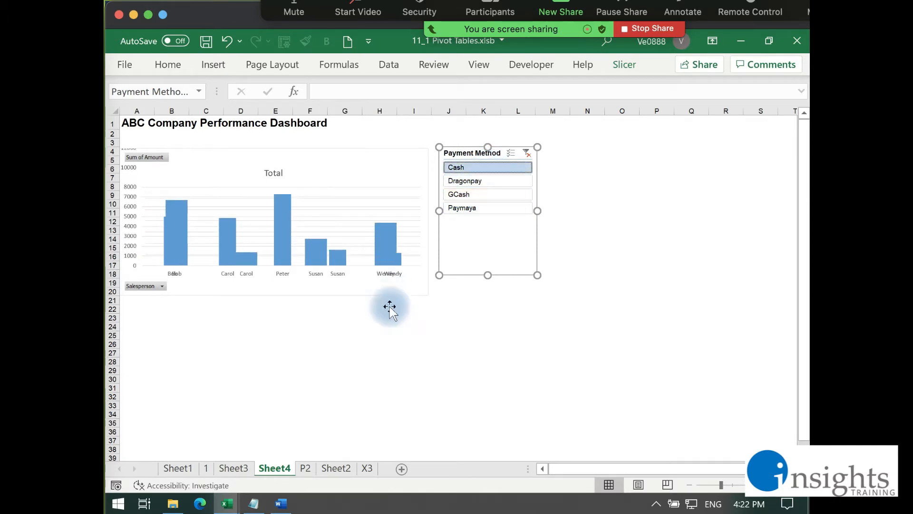
pyautogui.click(396, 340)
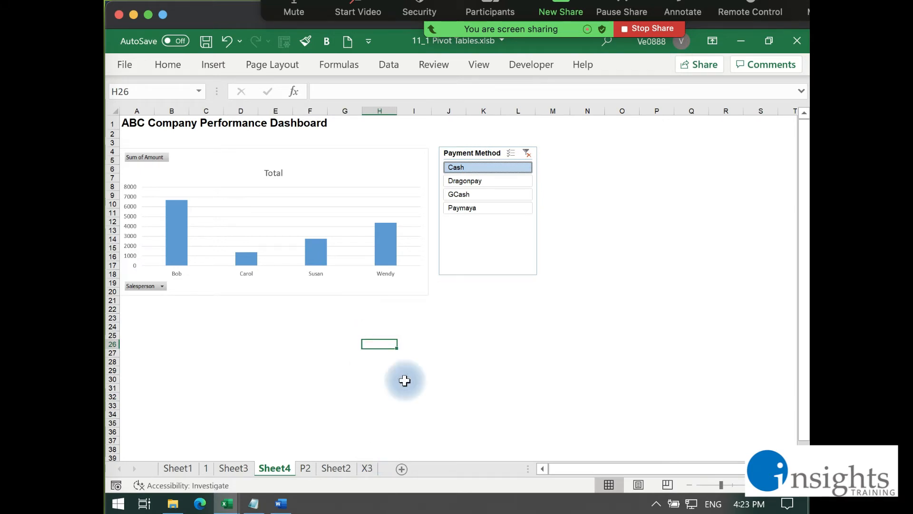
# Step: Open sheet P2 and examine the Package, Customer Name and Payment Method columns of the booking data
pyautogui.click(307, 469)
pyautogui.click(409, 250)
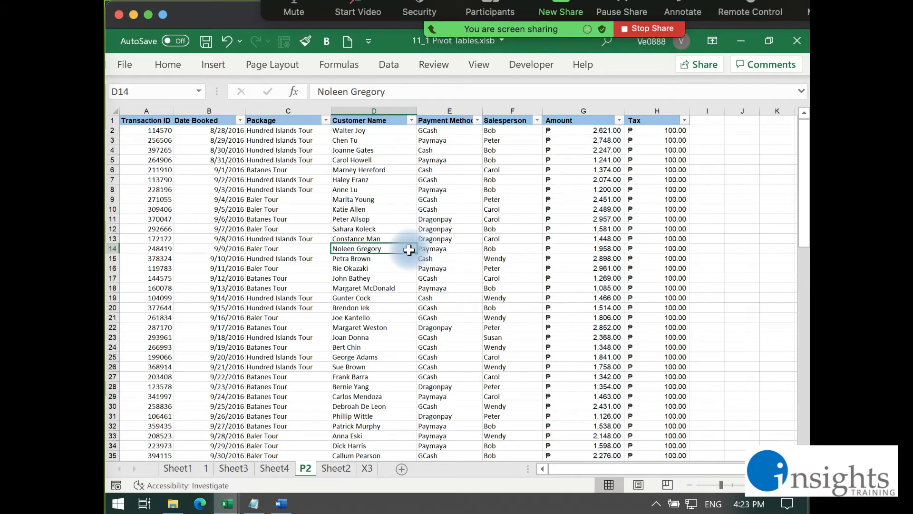
pyautogui.click(423, 202)
pyautogui.click(326, 238)
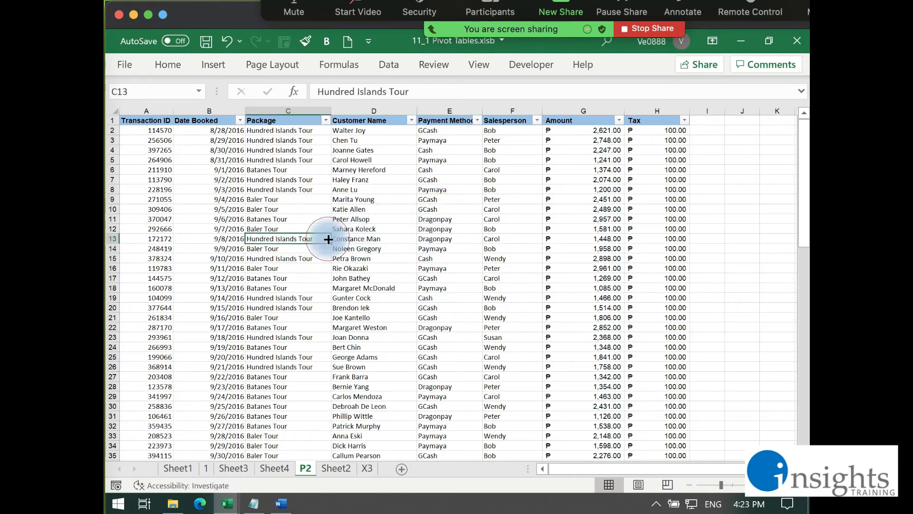
pyautogui.click(304, 198)
pyautogui.click(428, 218)
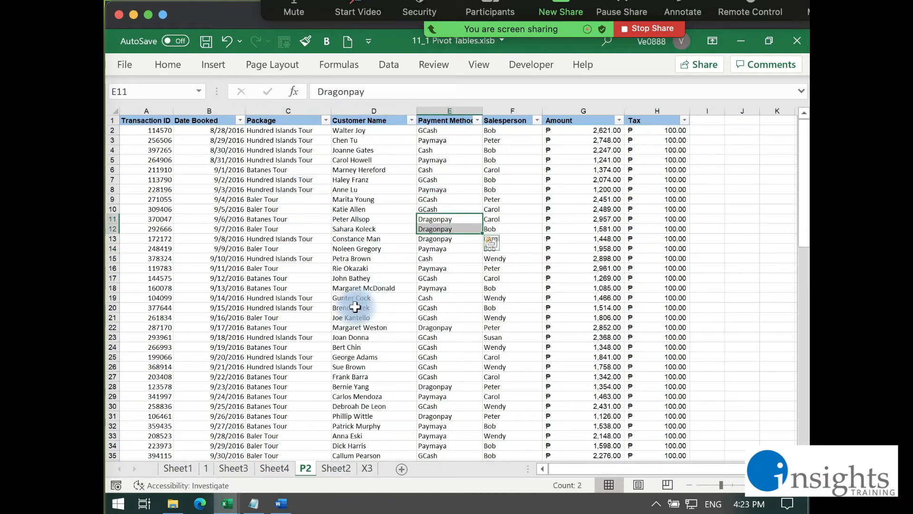
pyautogui.click(350, 202)
pyautogui.click(335, 259)
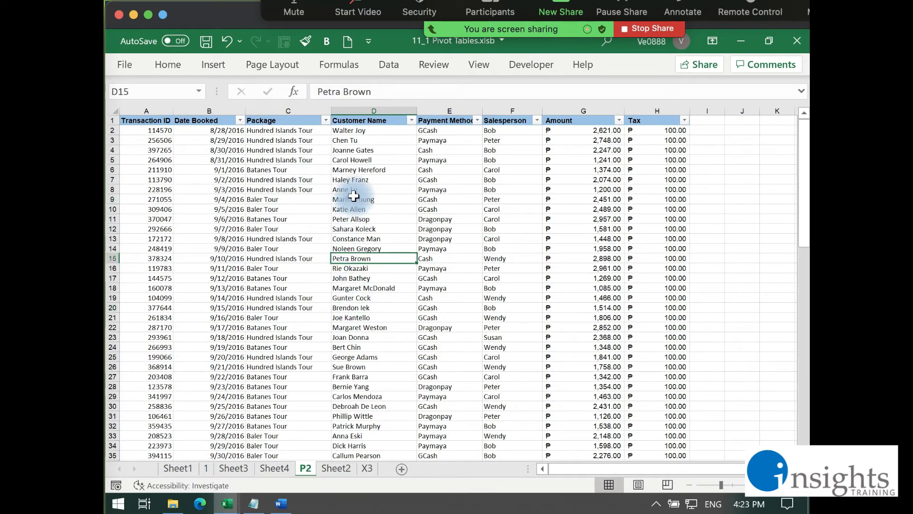
pyautogui.click(380, 191)
pyautogui.click(280, 211)
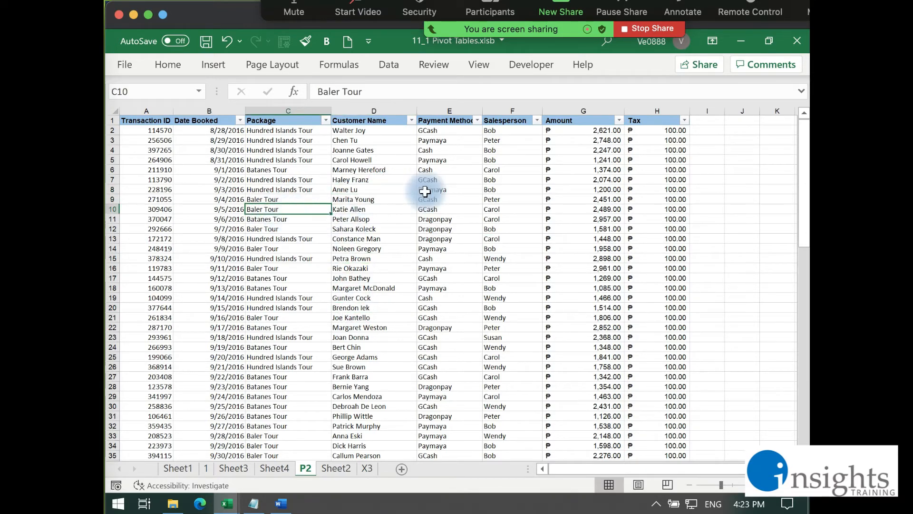
pyautogui.click(425, 189)
pyautogui.click(319, 193)
pyautogui.click(342, 257)
pyautogui.click(432, 210)
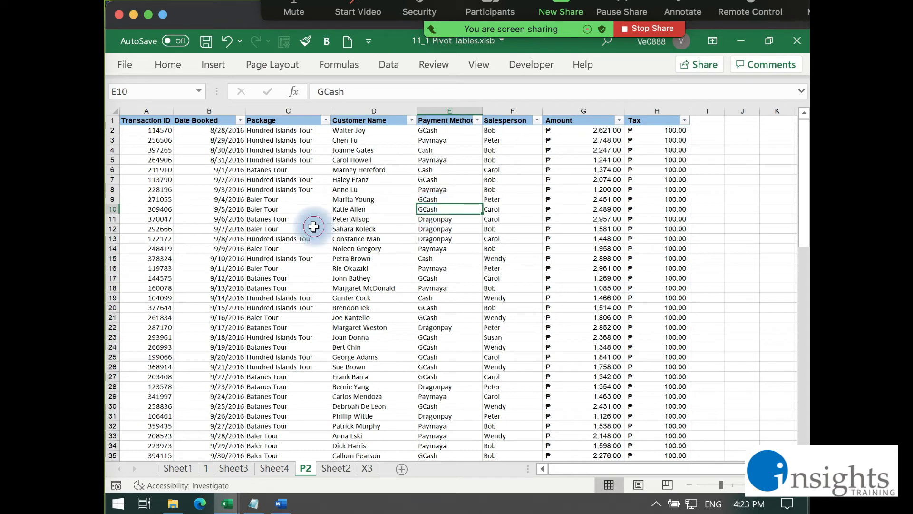
# Step: Create a PivotChart on a new worksheet from the P2 booking data in range A1:H90
pyautogui.click(312, 228)
pyautogui.click(207, 67)
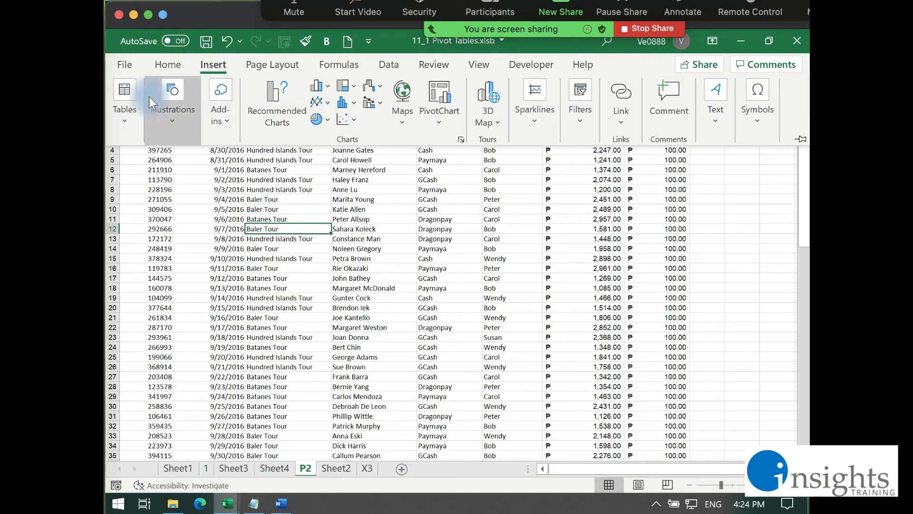
pyautogui.click(453, 87)
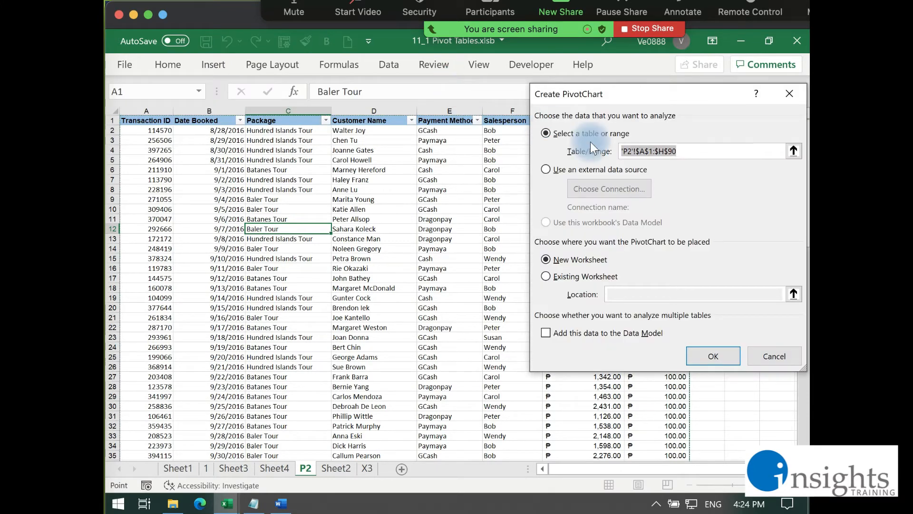
pyautogui.moveTo(609, 100); pyautogui.dragTo(467, 101)
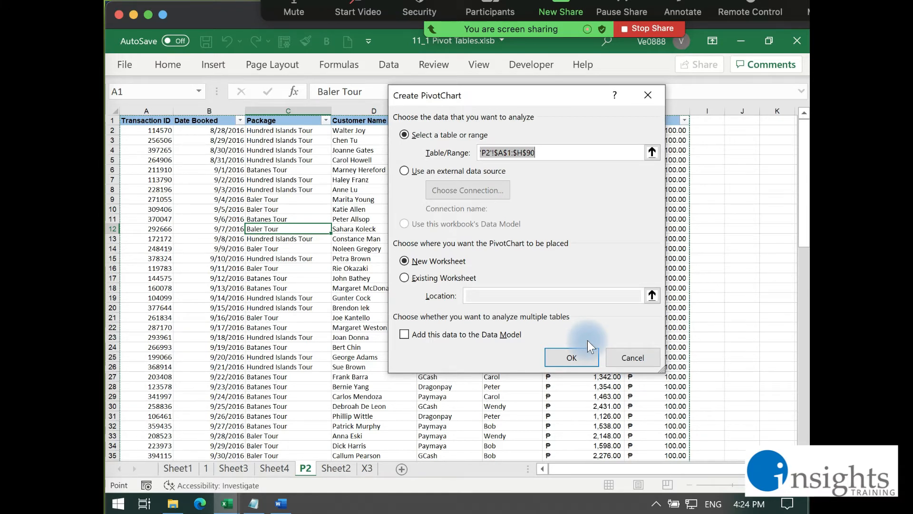
pyautogui.click(571, 358)
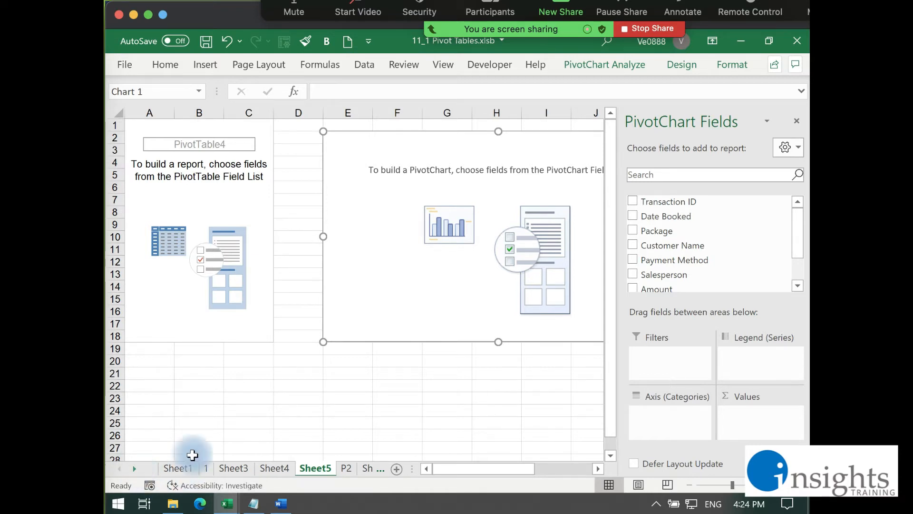
pyautogui.click(276, 469)
pyautogui.click(304, 468)
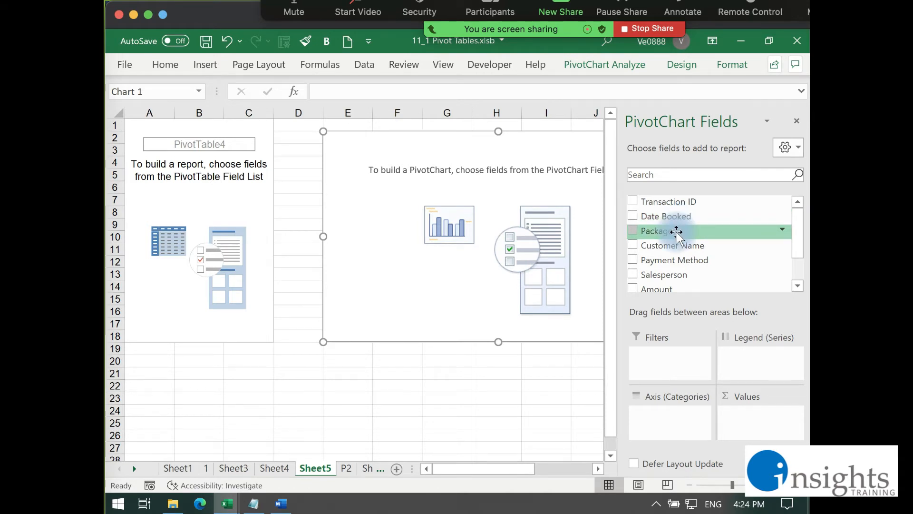
# Step: Set Package as the new PivotChart's axis and Amount as its values, and move the chart below the pivot table
pyautogui.moveTo(672, 230); pyautogui.dragTo(669, 422)
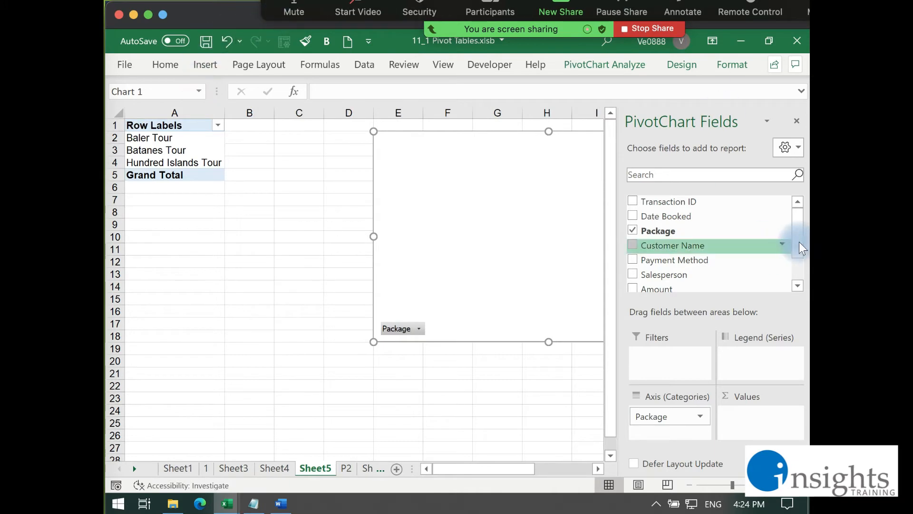
pyautogui.moveTo(798, 239); pyautogui.dragTo(801, 261)
pyautogui.moveTo(658, 253); pyautogui.dragTo(760, 417)
pyautogui.moveTo(462, 168); pyautogui.dragTo(249, 232)
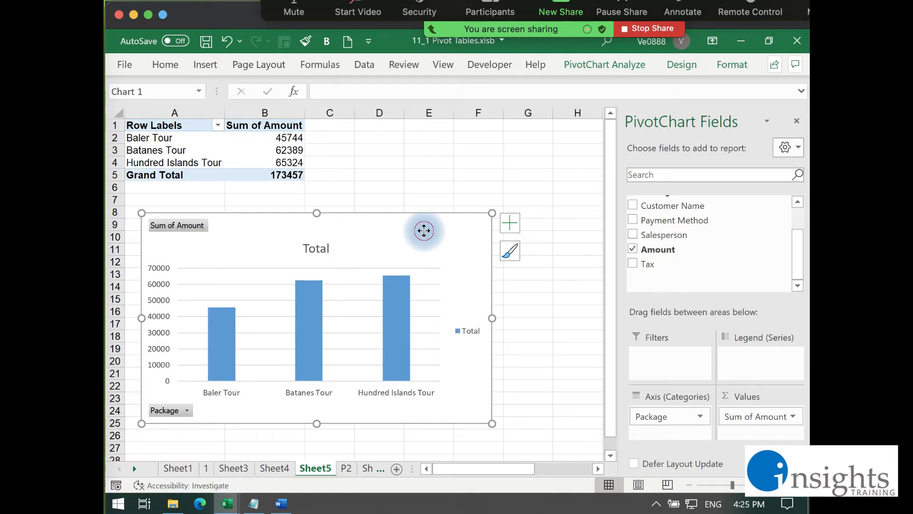
pyautogui.moveTo(424, 230); pyautogui.dragTo(425, 219)
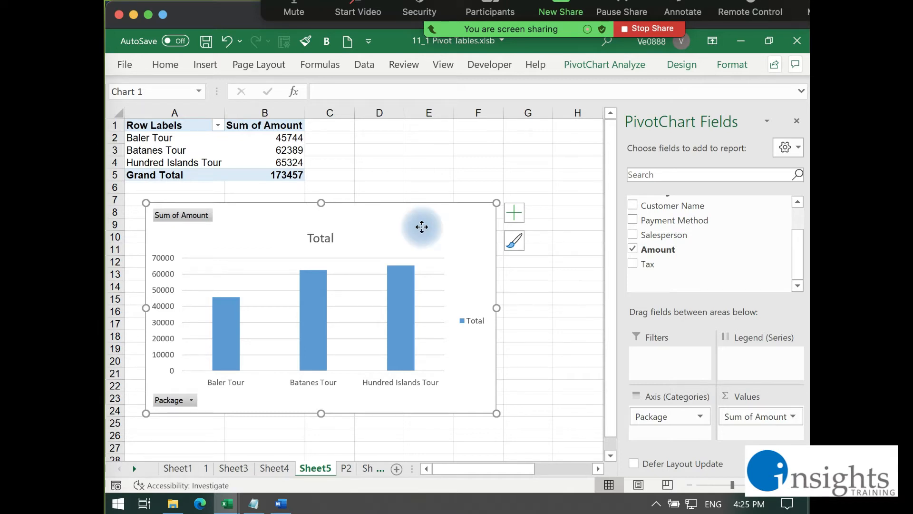
# Step: Change the Package PivotChart's type from clustered column to Doughnut
pyautogui.rightClick(422, 227)
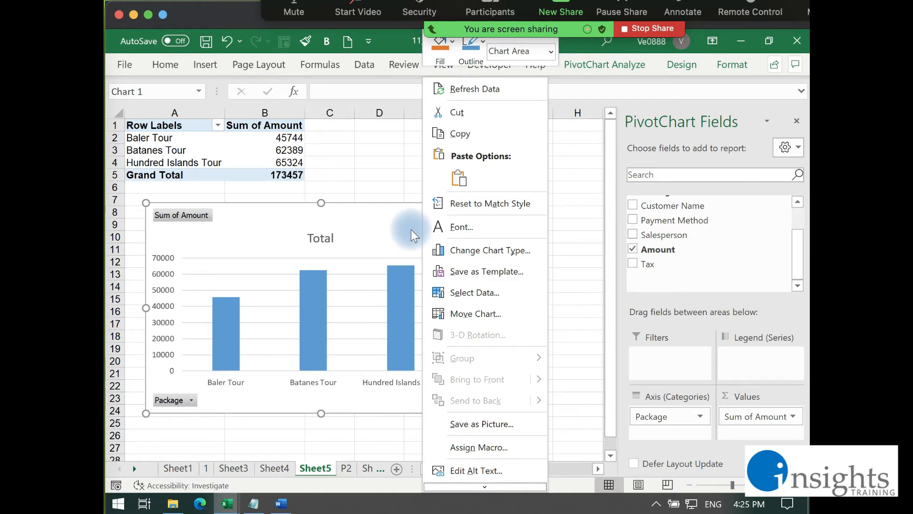
pyautogui.click(467, 244)
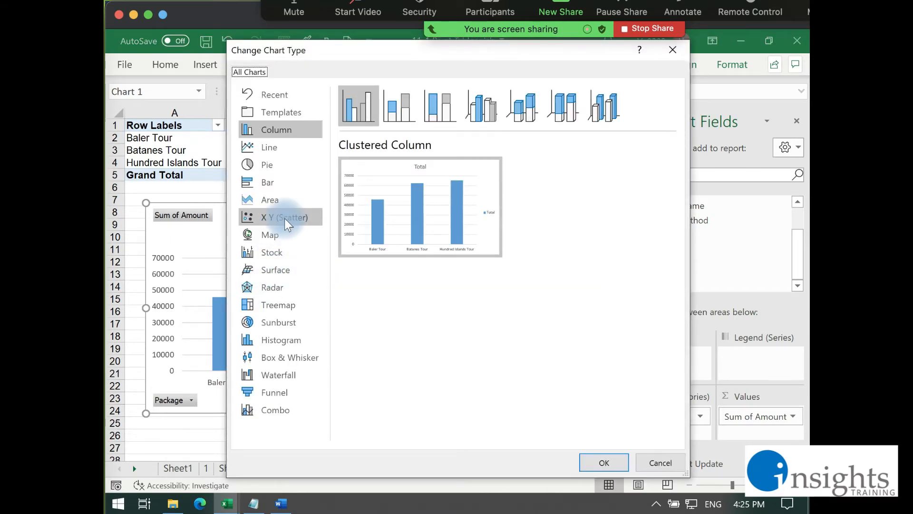
pyautogui.click(266, 163)
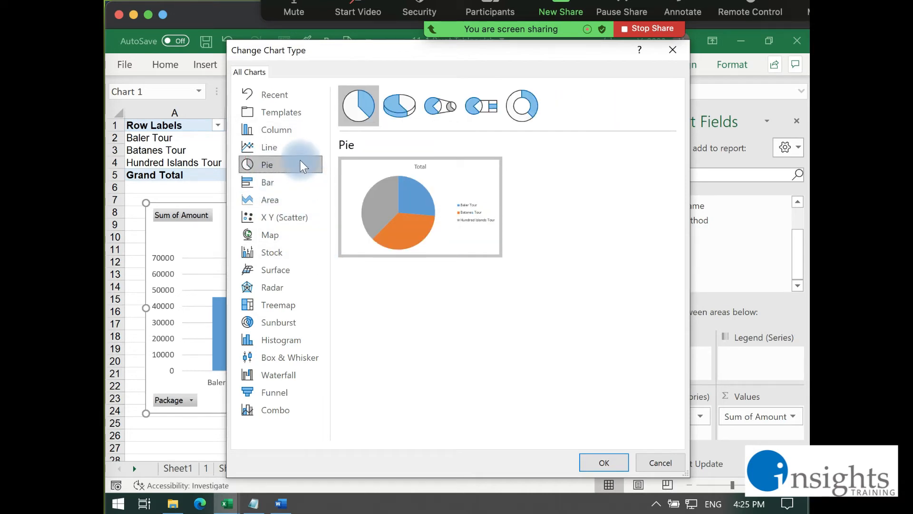
pyautogui.click(518, 117)
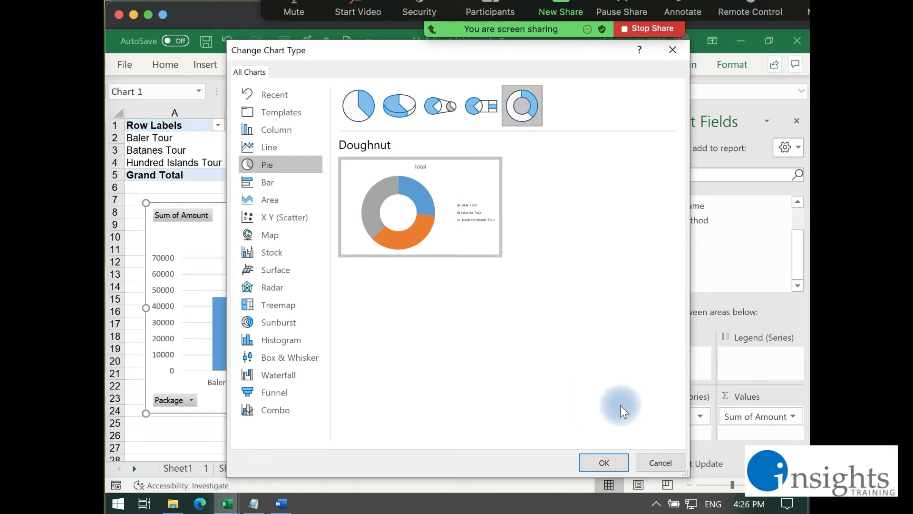
pyautogui.click(614, 463)
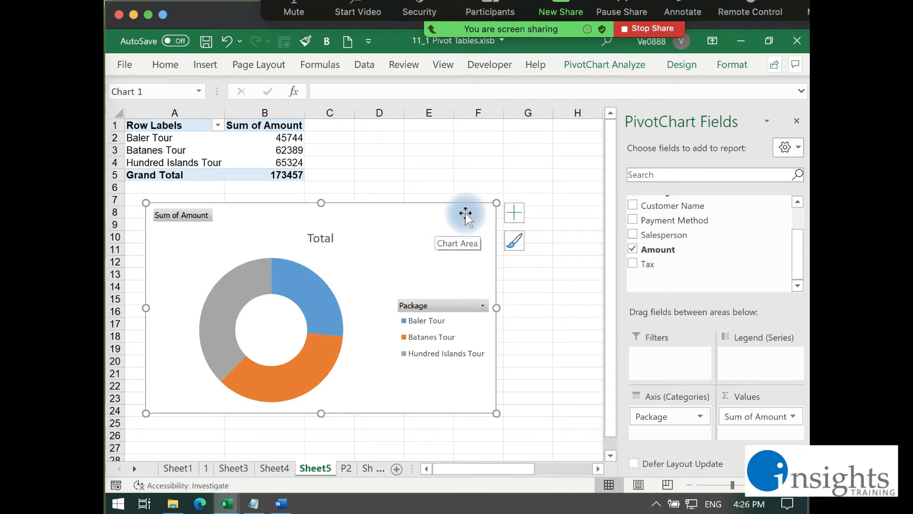
# Step: Add data labels to the doughnut chart and format them in bold white text
pyautogui.click(515, 214)
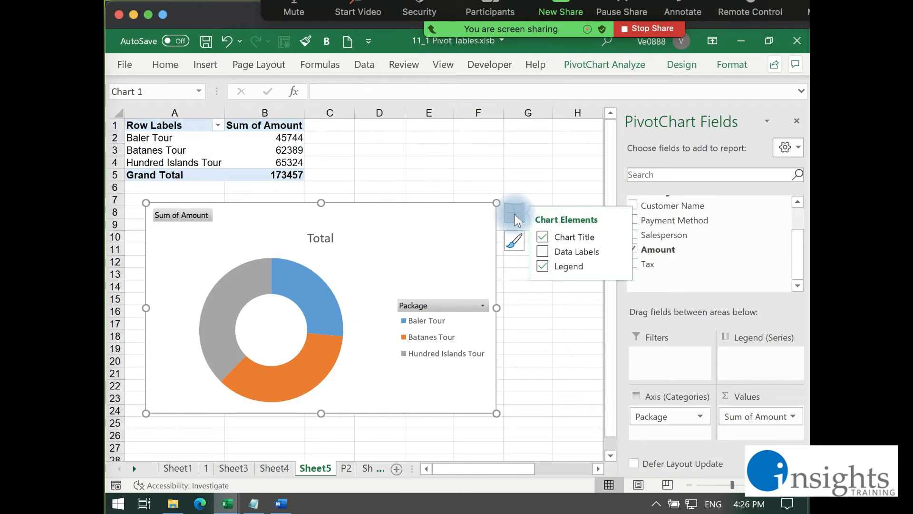
pyautogui.click(543, 250)
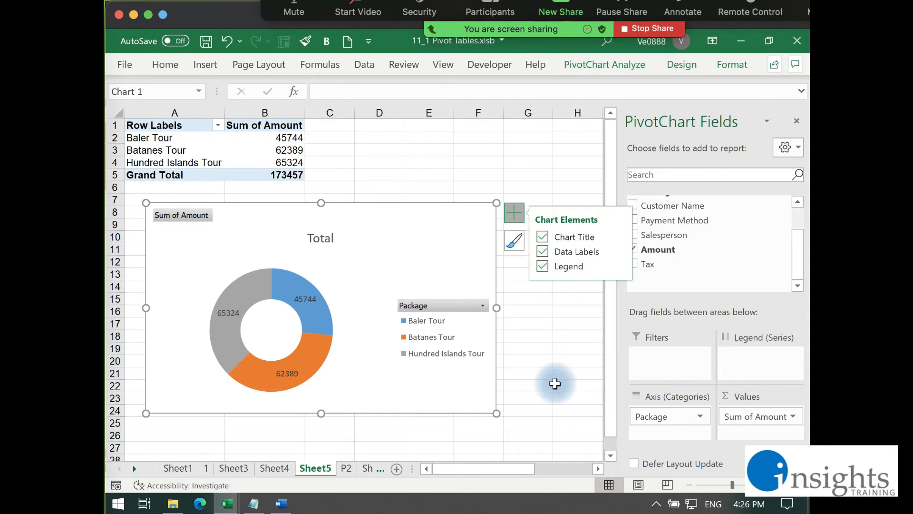
pyautogui.click(308, 299)
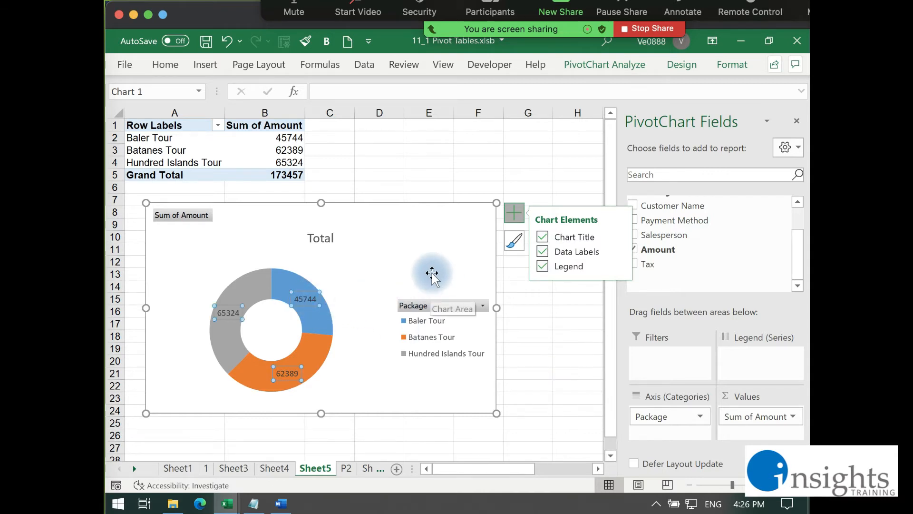
pyautogui.click(175, 65)
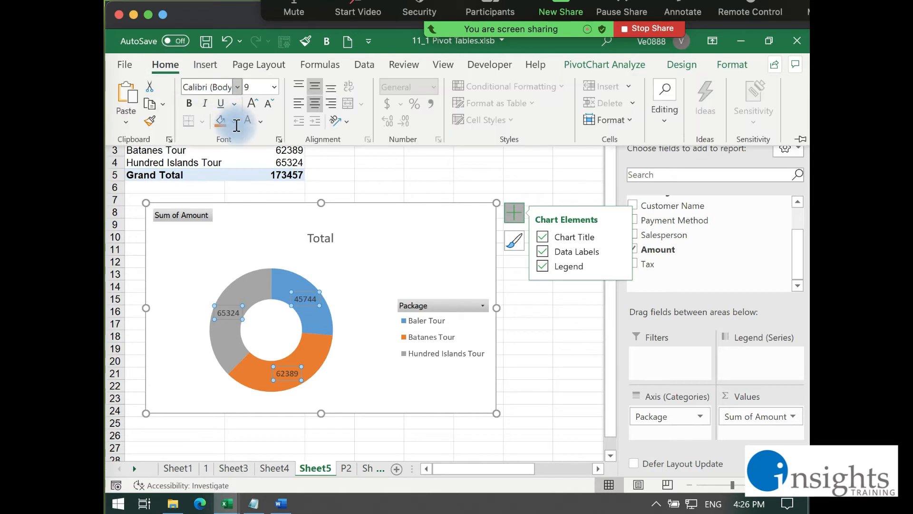
pyautogui.click(189, 103)
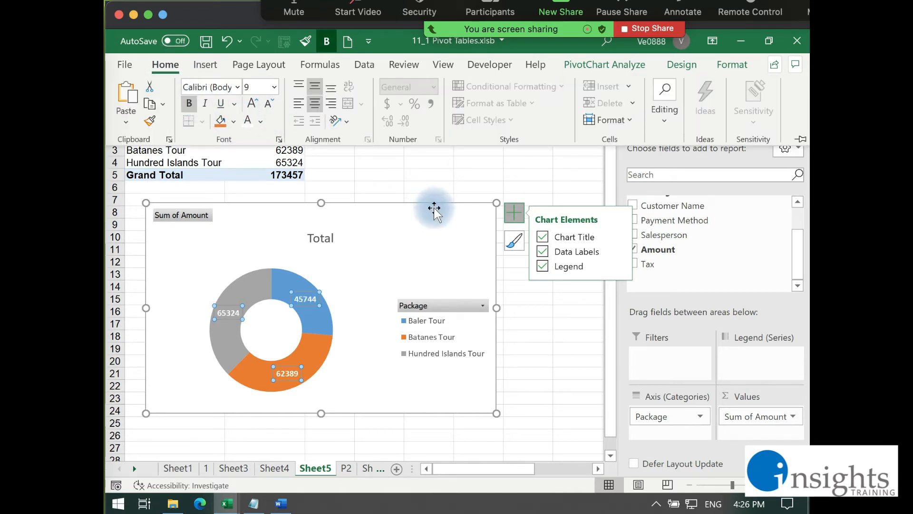
pyautogui.click(445, 164)
# Step: Copy the Package doughnut chart from Sheet5 and paste it onto the ABC Company Performance Dashboard on Sheet4
pyautogui.click(434, 220)
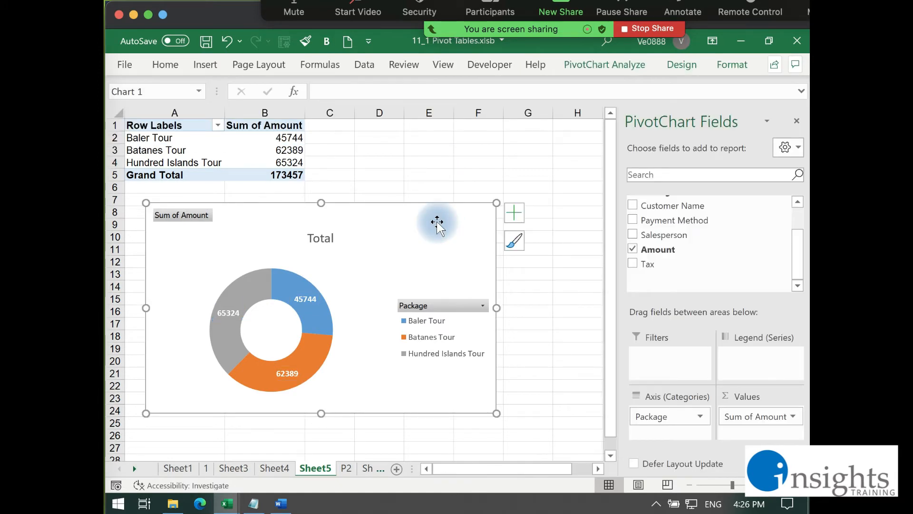
pyautogui.rightClick(437, 221)
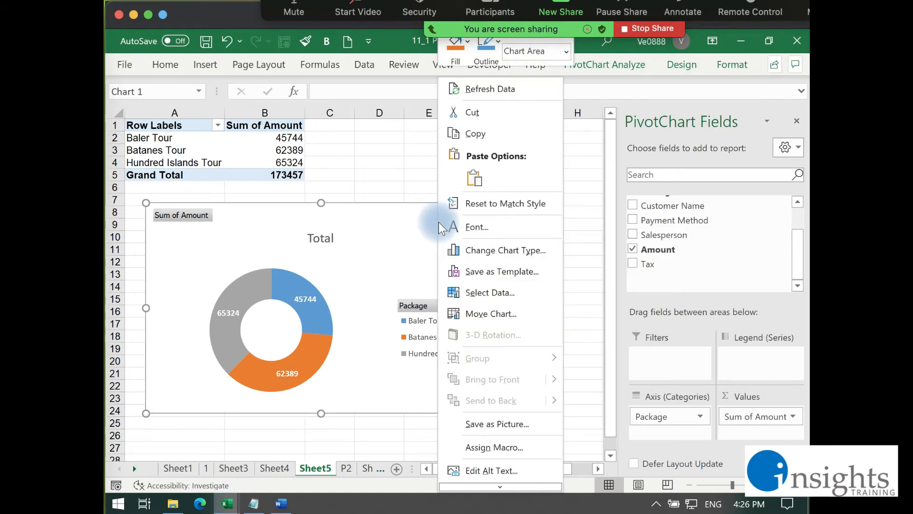
pyautogui.click(482, 137)
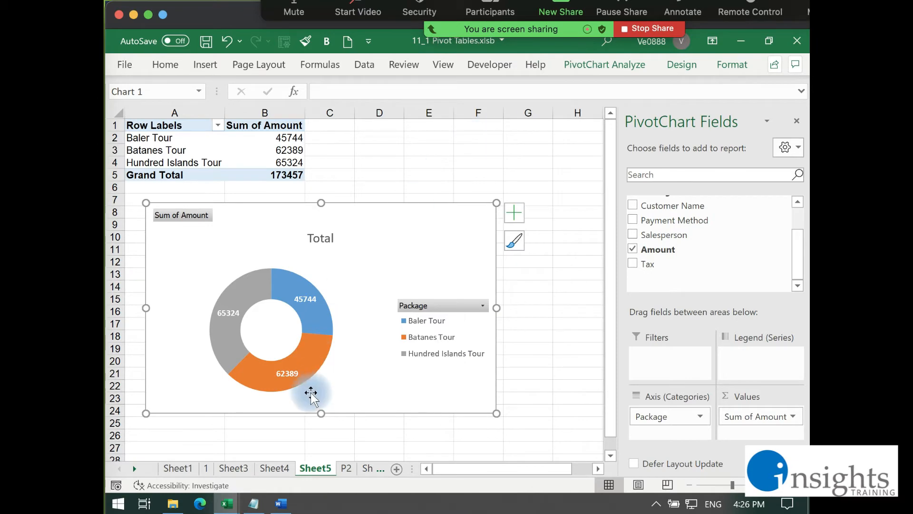
pyautogui.click(274, 468)
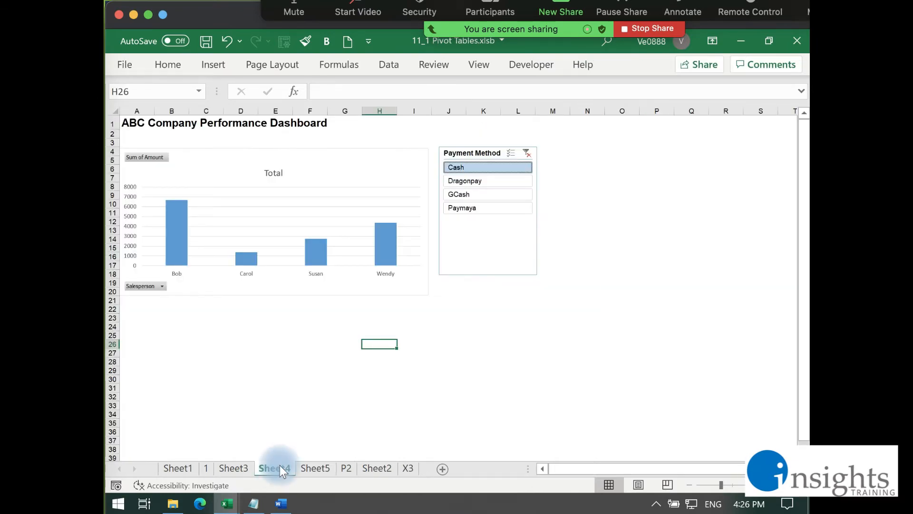
pyautogui.rightClick(613, 162)
pyautogui.click(638, 149)
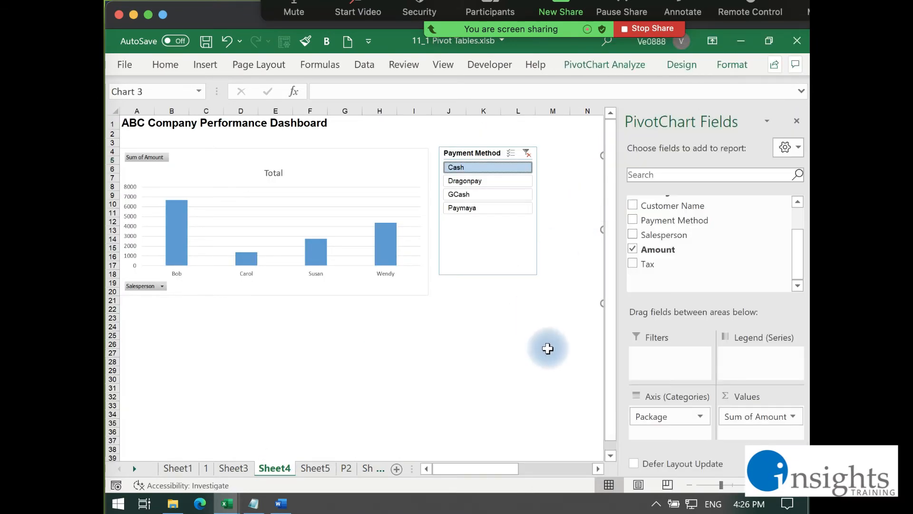
# Step: Arrange the dashboard with the doughnut chart beside the salesperson column chart and the Payment Method slicer to the right of the doughnut
pyautogui.click(552, 345)
pyautogui.moveTo(626, 286); pyautogui.dragTo(277, 408)
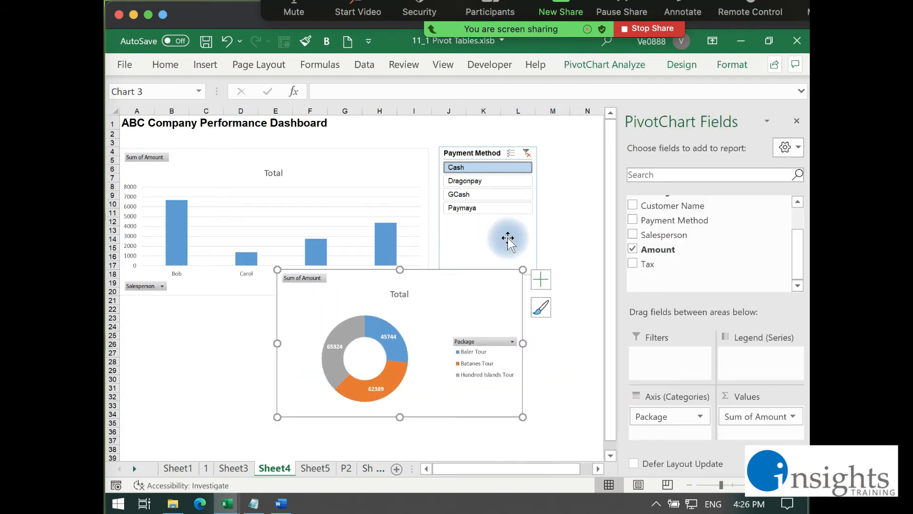
pyautogui.moveTo(505, 237); pyautogui.dragTo(630, 219)
pyautogui.moveTo(435, 249); pyautogui.dragTo(742, 253)
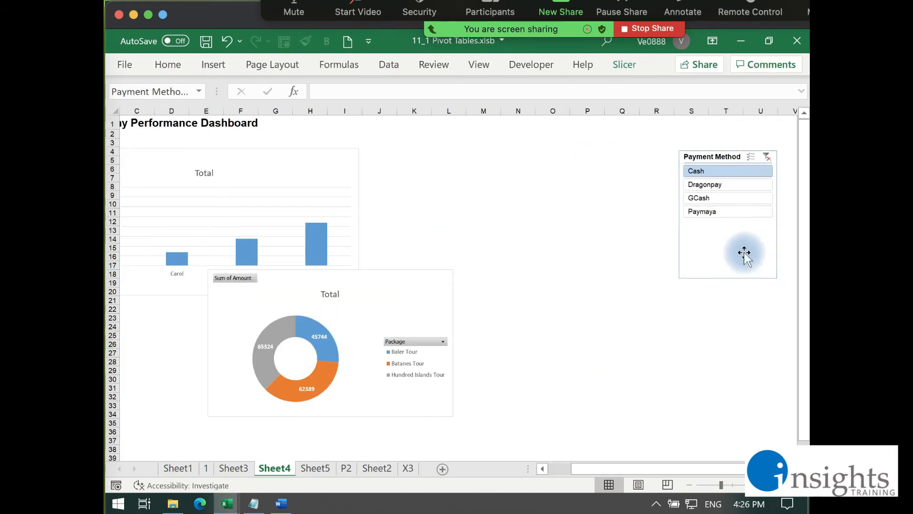
pyautogui.moveTo(401, 298); pyautogui.dragTo(560, 177)
pyautogui.click(550, 369)
pyautogui.moveTo(725, 260); pyautogui.dragTo(663, 260)
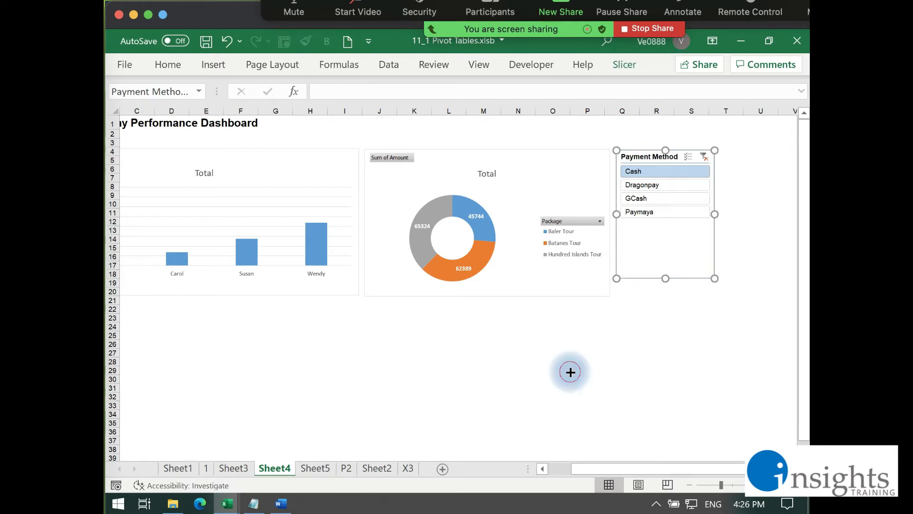
pyautogui.click(570, 372)
pyautogui.click(690, 484)
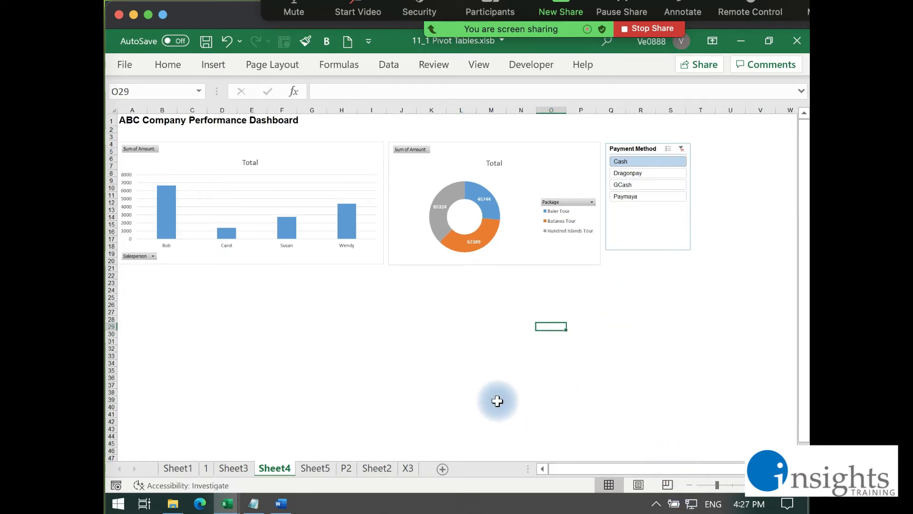
# Step: Test the Payment Method slicer by switching its filter among Paymaya, Dragonpay, Cash and GCash while watching both charts
pyautogui.click(664, 195)
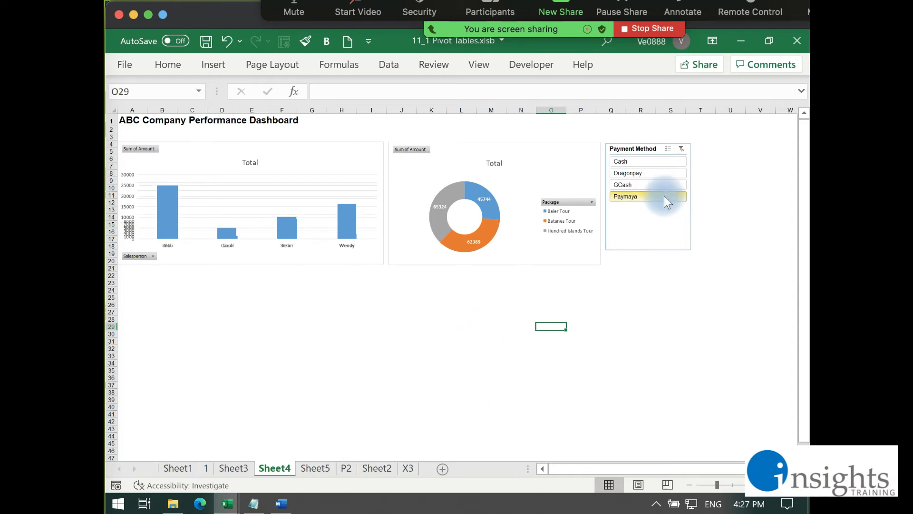
pyautogui.click(666, 174)
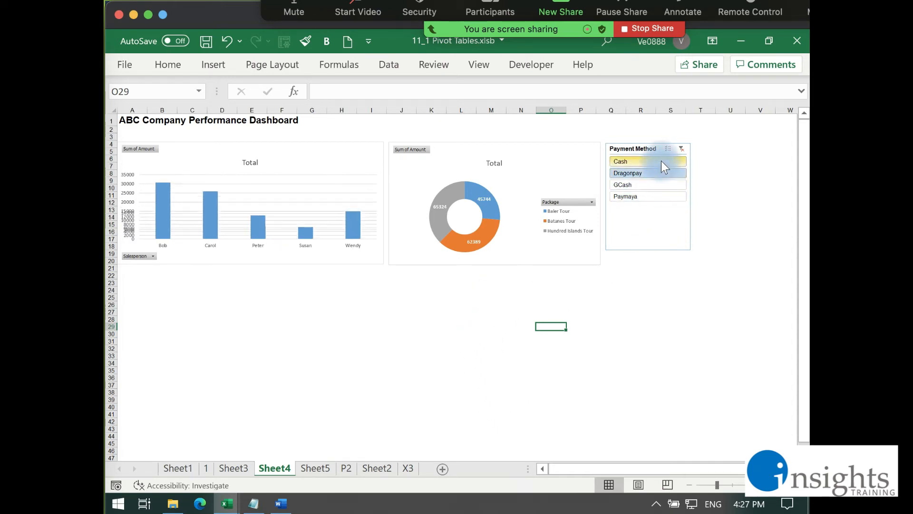
pyautogui.click(661, 161)
pyautogui.click(660, 173)
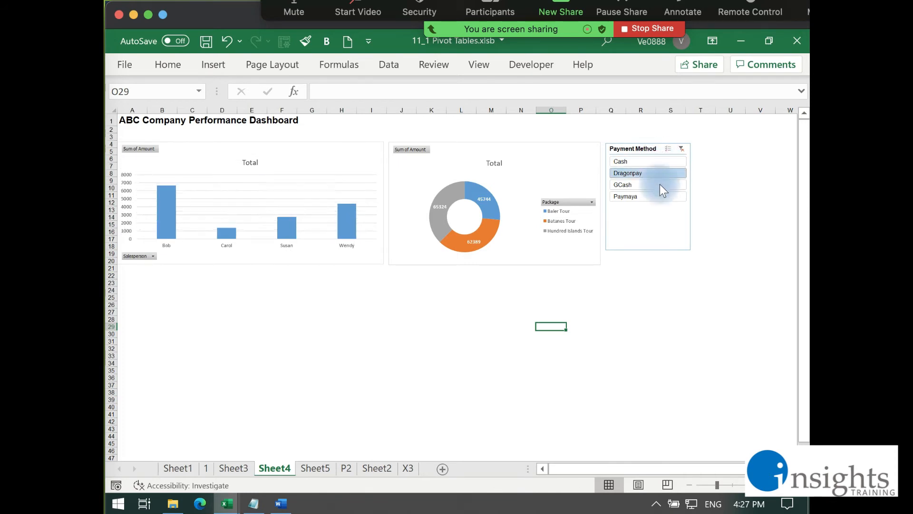
pyautogui.click(660, 187)
pyautogui.click(657, 198)
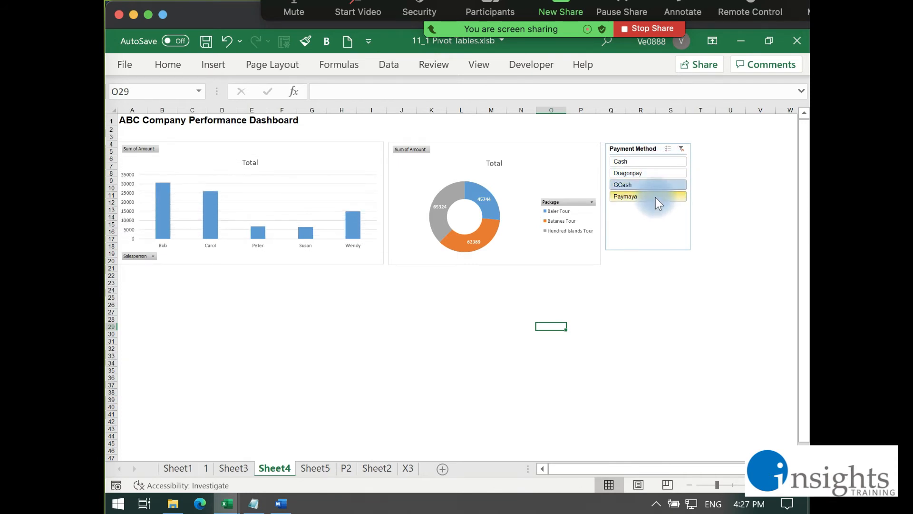
pyautogui.click(654, 185)
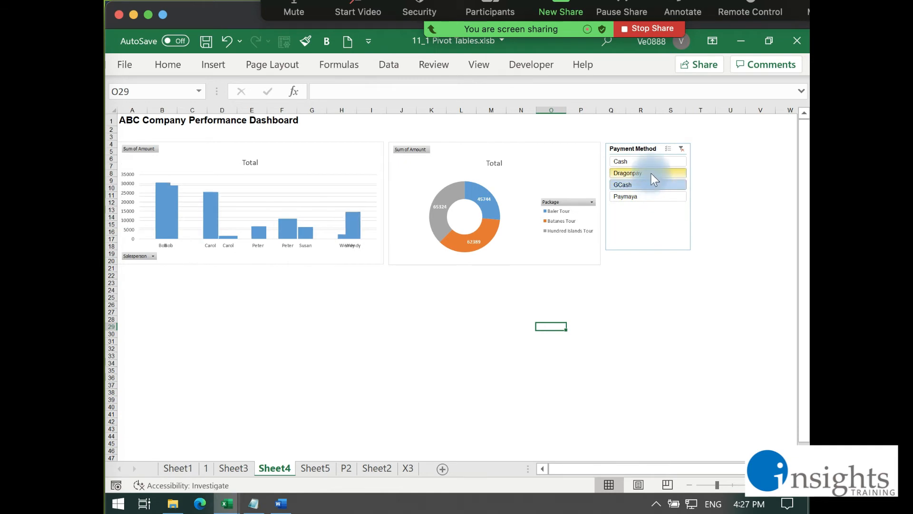
pyautogui.click(646, 160)
pyautogui.click(650, 172)
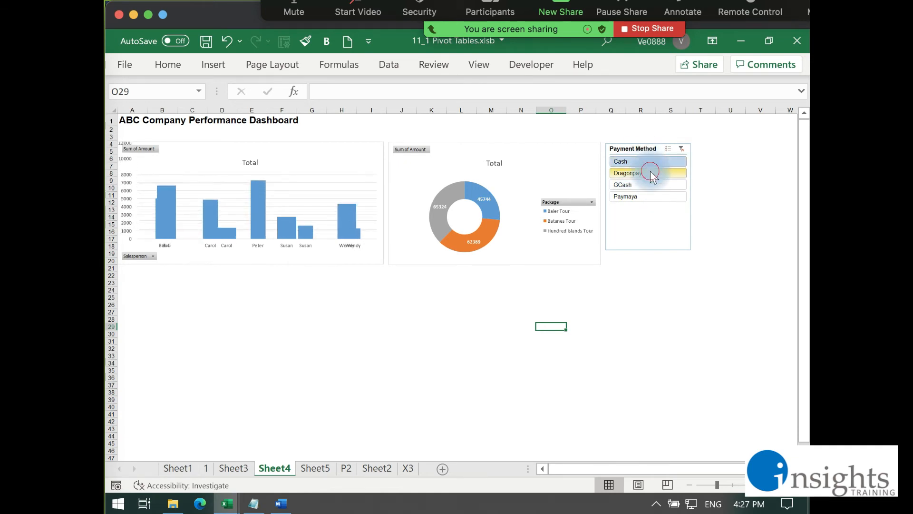
pyautogui.click(653, 186)
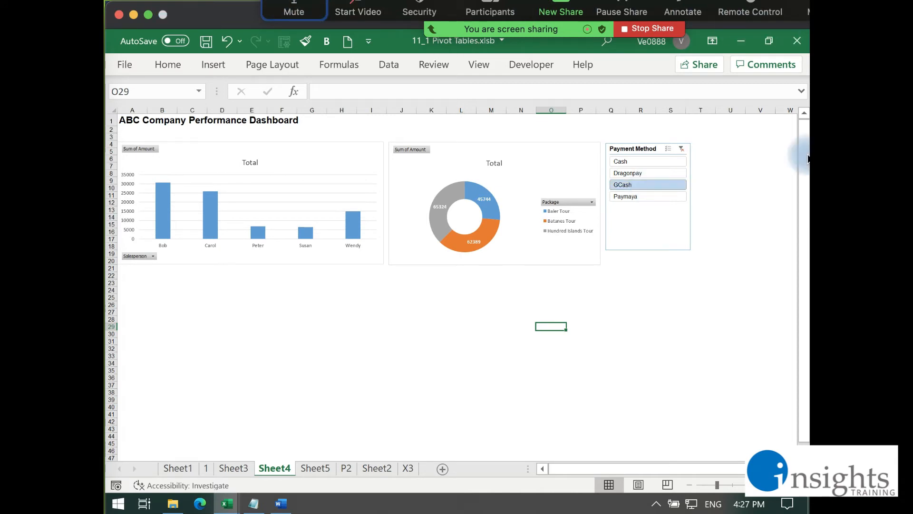
# Step: Filter by Dragonpay and check whether the doughnut chart responds to the Payment Method slicer
pyautogui.click(682, 237)
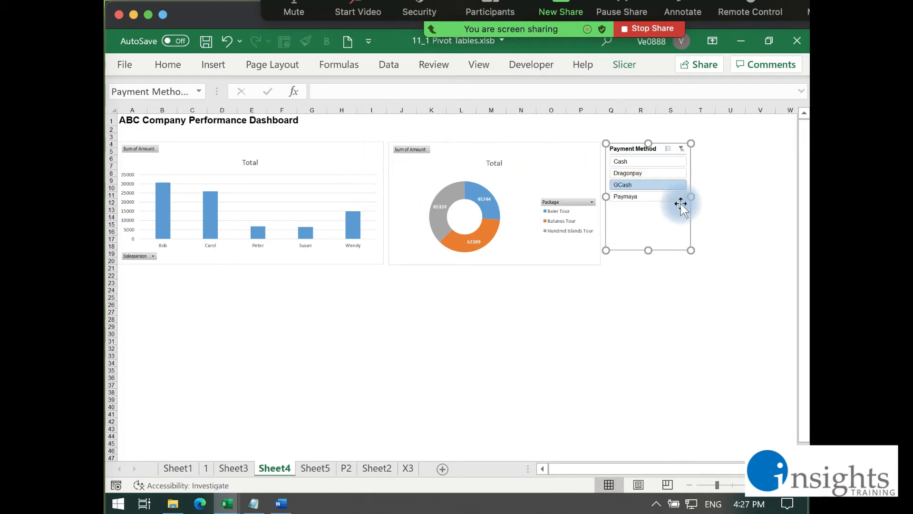
pyautogui.click(644, 174)
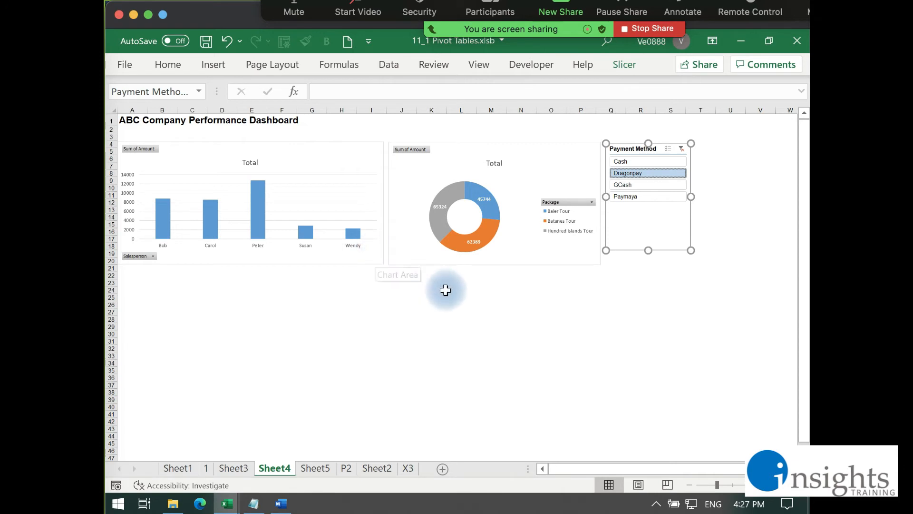
pyautogui.click(485, 311)
pyautogui.click(557, 259)
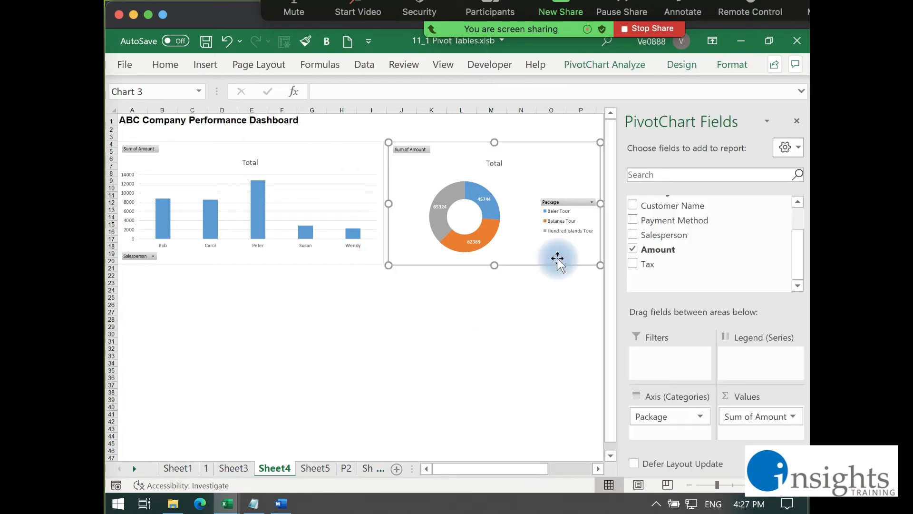
pyautogui.click(529, 311)
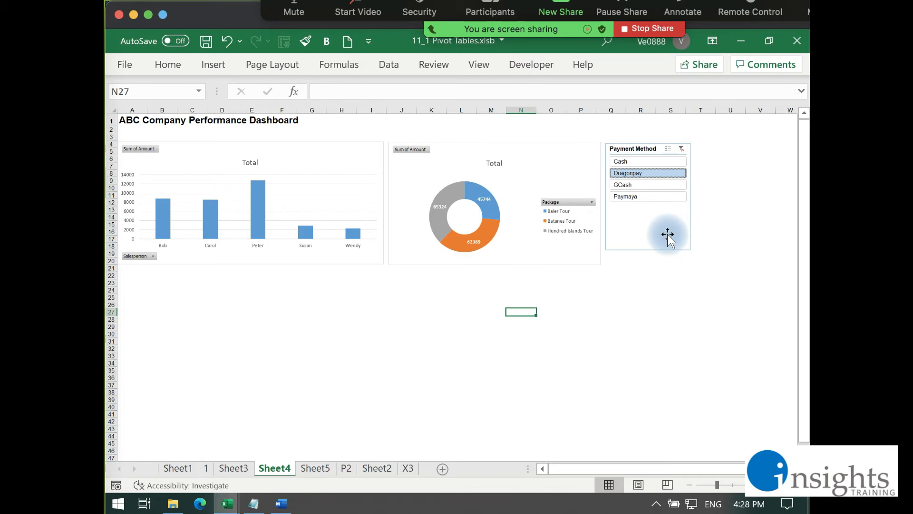
# Step: Connect the Payment Method slicer to PivotTable4 on Sheet5 through Report Connections, keeping PivotTable3 connected
pyautogui.click(644, 222)
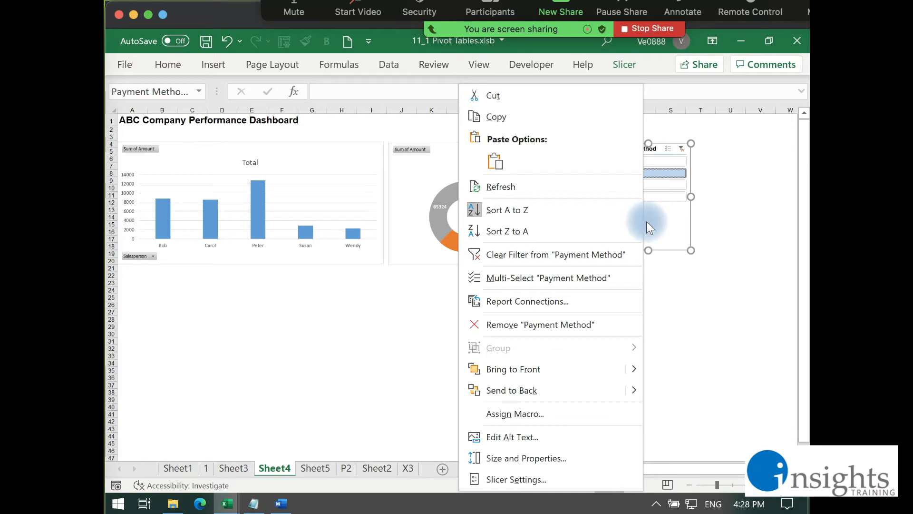
pyautogui.click(518, 301)
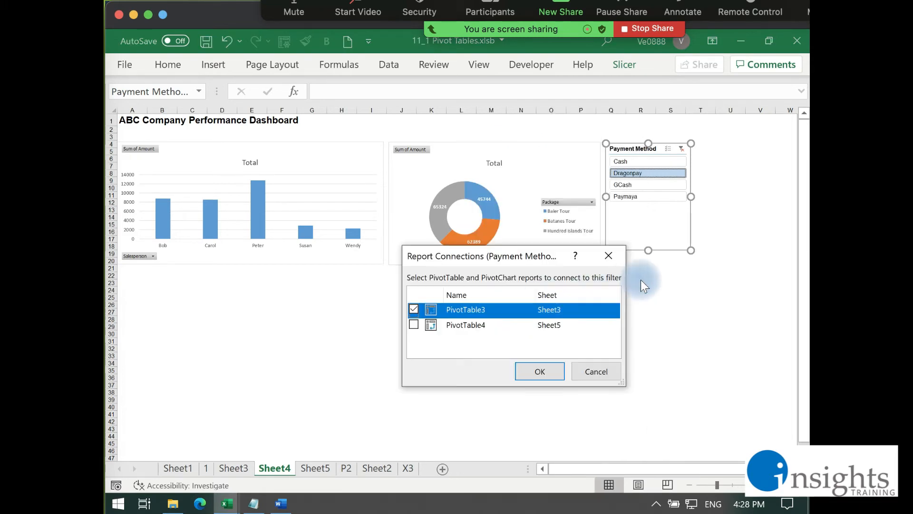
pyautogui.moveTo(518, 257); pyautogui.dragTo(499, 180)
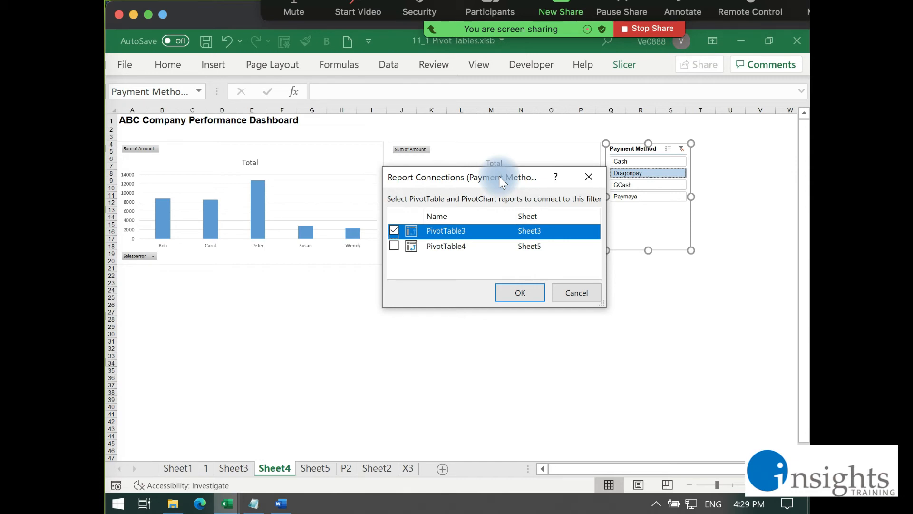
pyautogui.moveTo(465, 182); pyautogui.dragTo(454, 176)
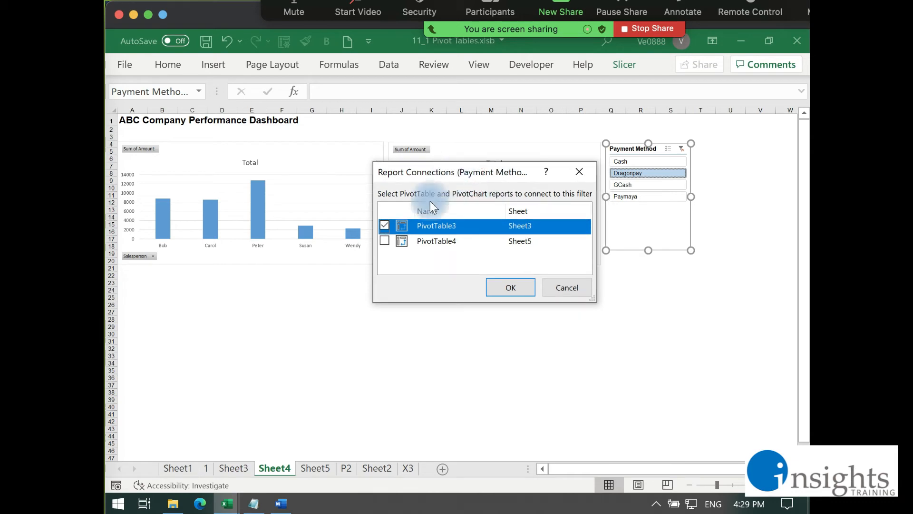
pyautogui.click(384, 241)
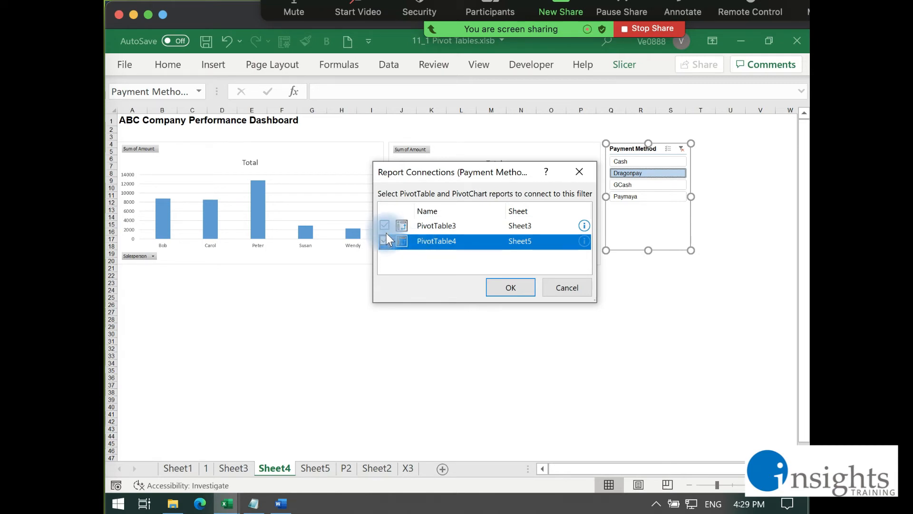
pyautogui.click(527, 290)
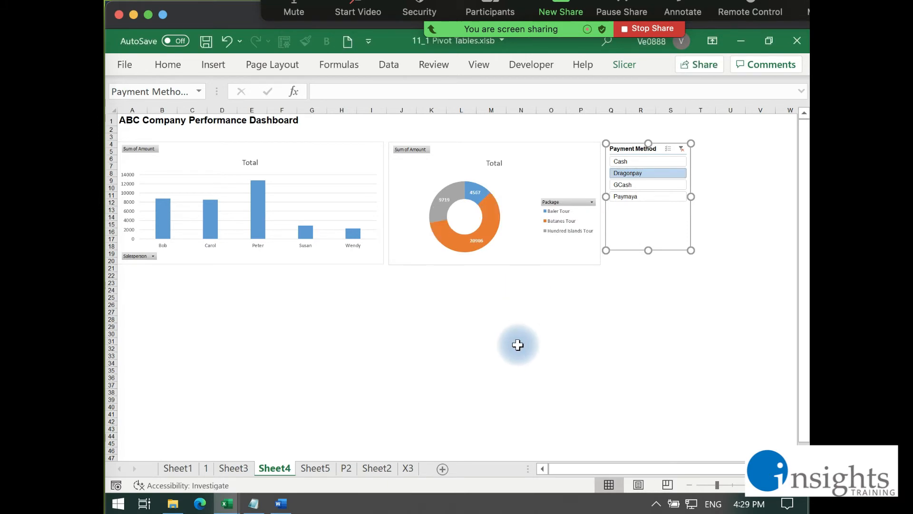
pyautogui.click(522, 334)
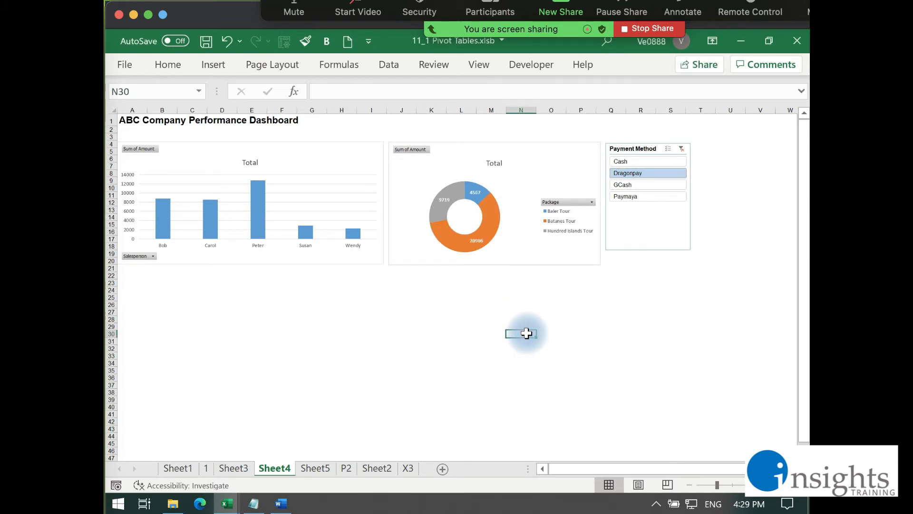
# Step: Switch the Payment Method filter repeatedly among Paymaya, GCash, Dragonpay and Cash to check how both dashboard charts respond
pyautogui.click(636, 198)
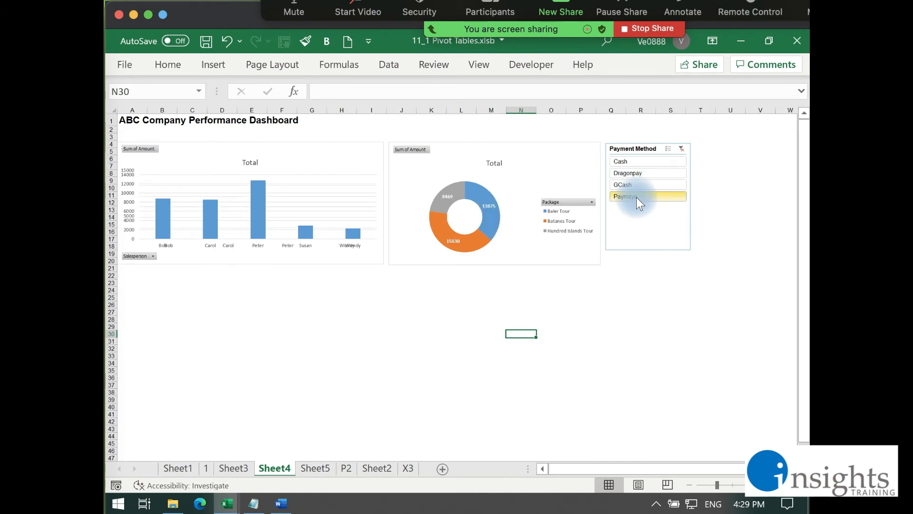
pyautogui.click(638, 184)
pyautogui.click(635, 172)
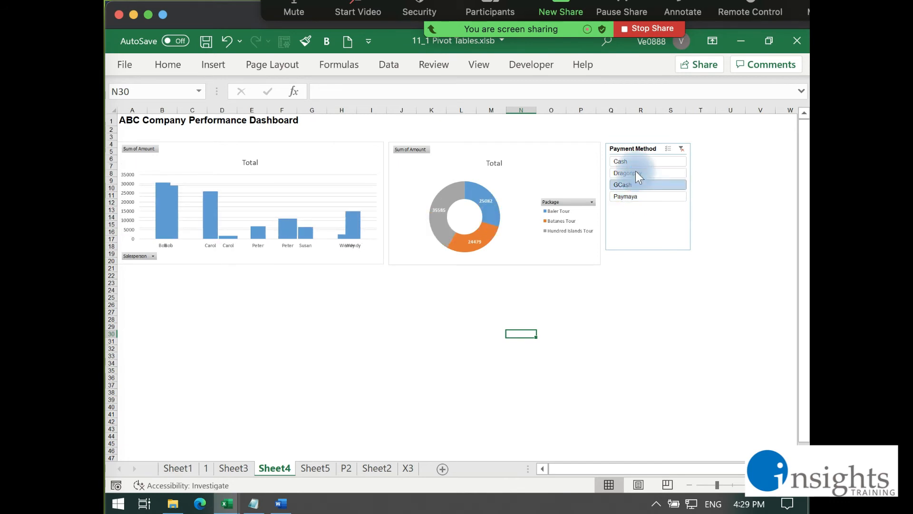
pyautogui.click(631, 162)
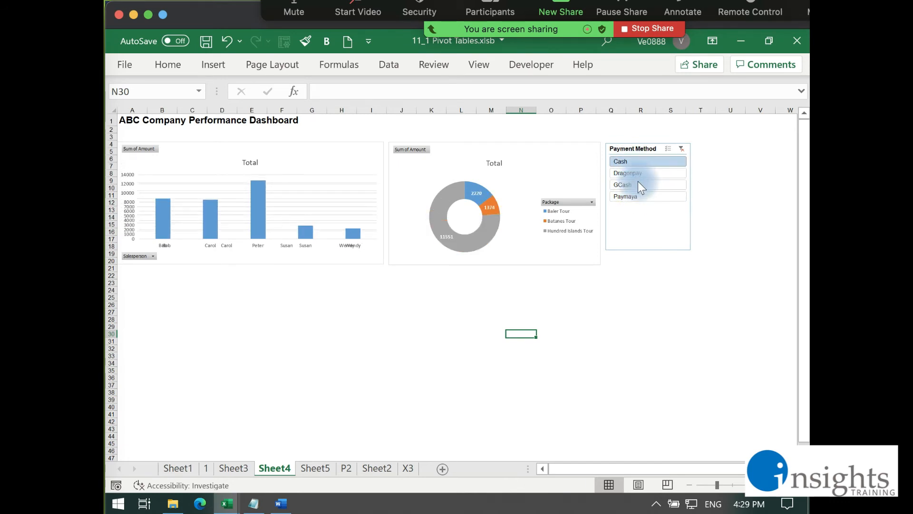
pyautogui.click(637, 184)
pyautogui.click(636, 196)
pyautogui.click(636, 184)
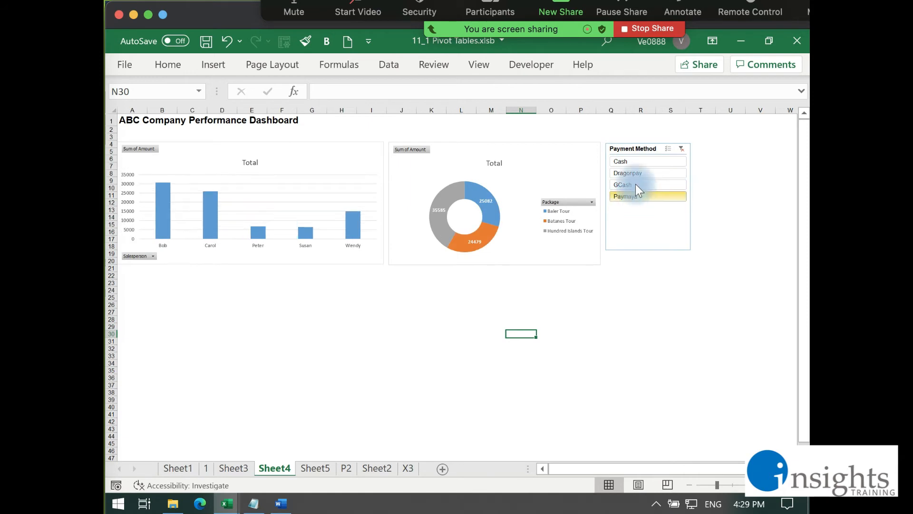
pyautogui.click(633, 174)
pyautogui.click(635, 185)
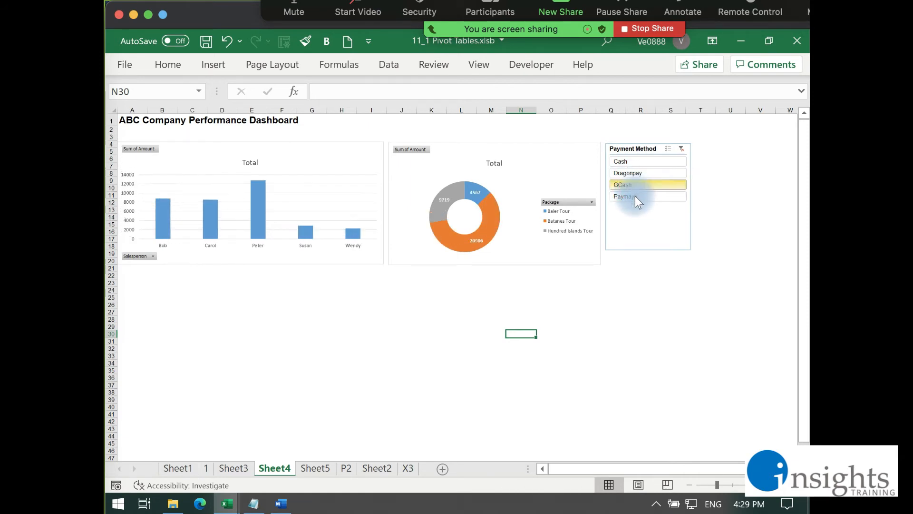
pyautogui.click(635, 196)
pyautogui.click(633, 183)
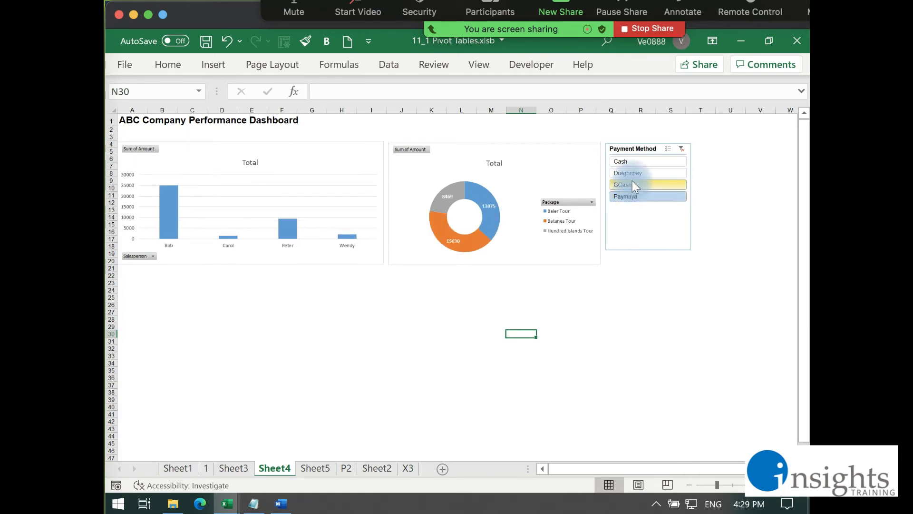
pyautogui.click(632, 193)
pyautogui.click(629, 182)
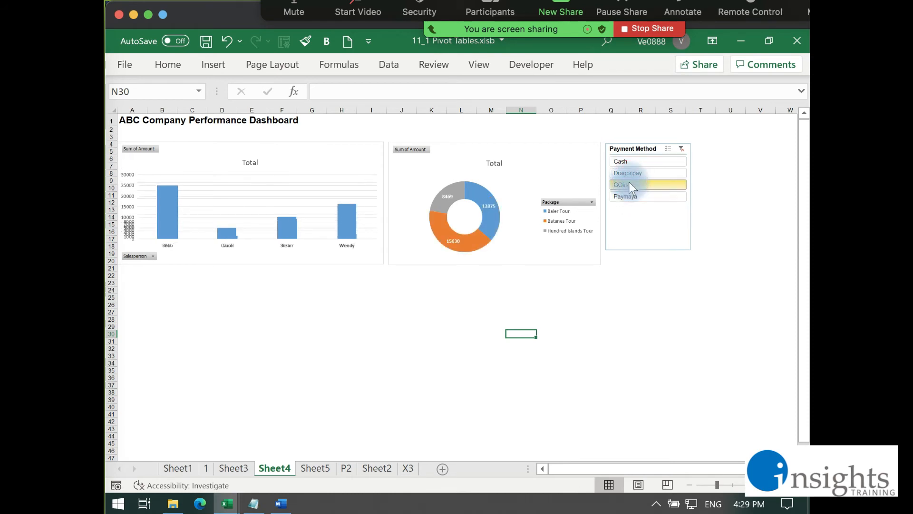
pyautogui.click(631, 172)
pyautogui.click(627, 162)
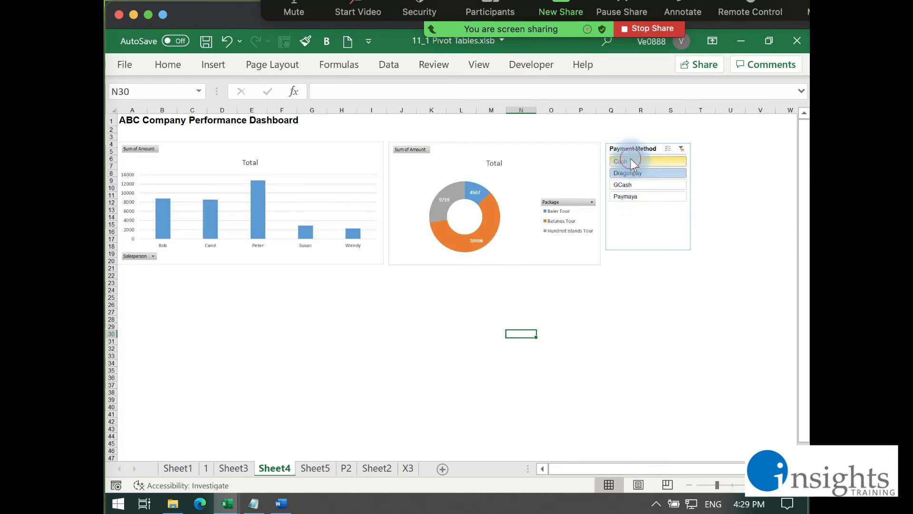
# Step: Filter the dashboard by Paymaya, GCash and Dragonpay in turn to check that both charts respond
pyautogui.click(635, 196)
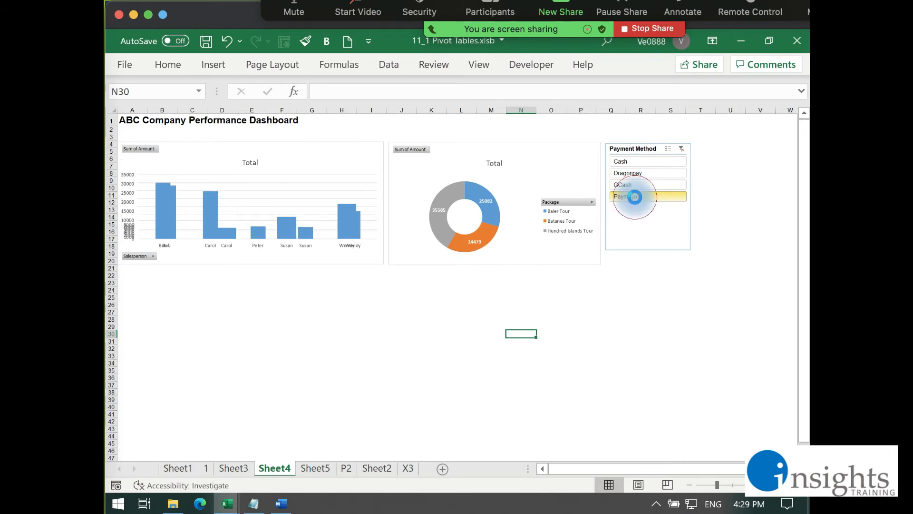
pyautogui.click(632, 186)
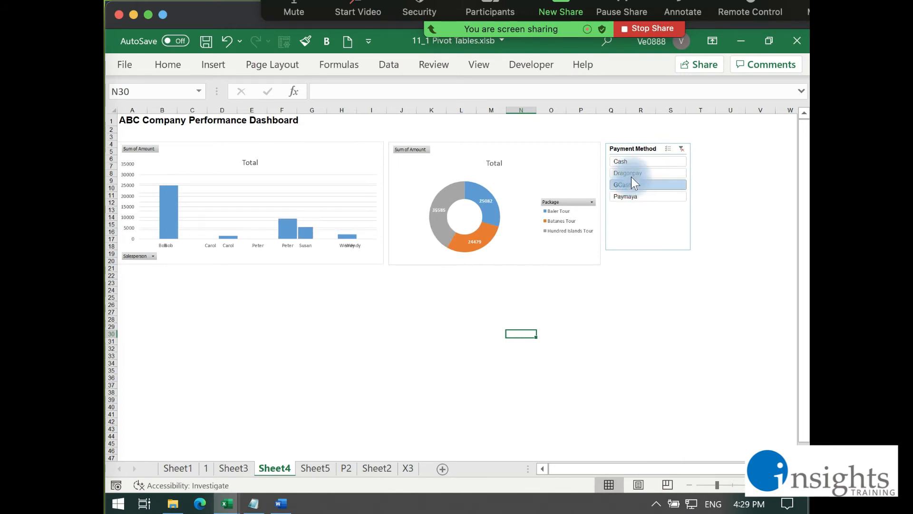
pyautogui.click(632, 175)
pyautogui.click(513, 288)
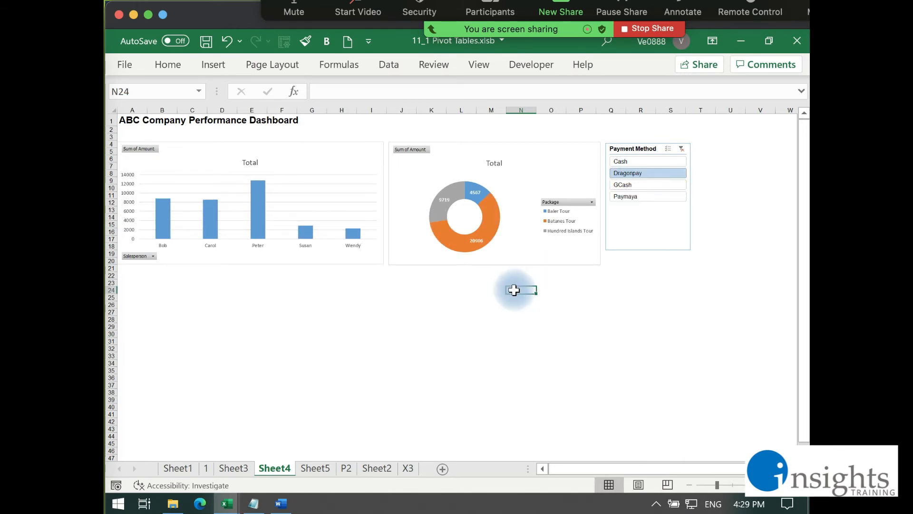
pyautogui.click(292, 15)
pyautogui.click(292, 15)
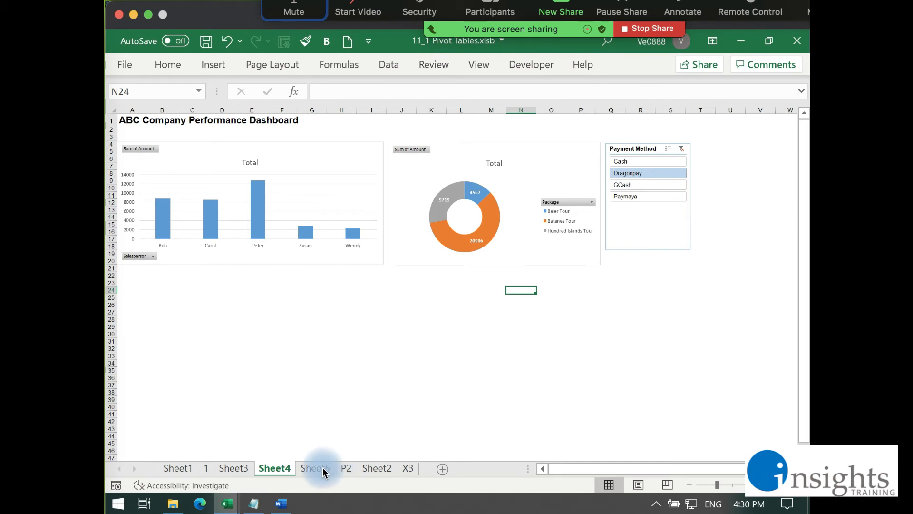
pyautogui.click(343, 468)
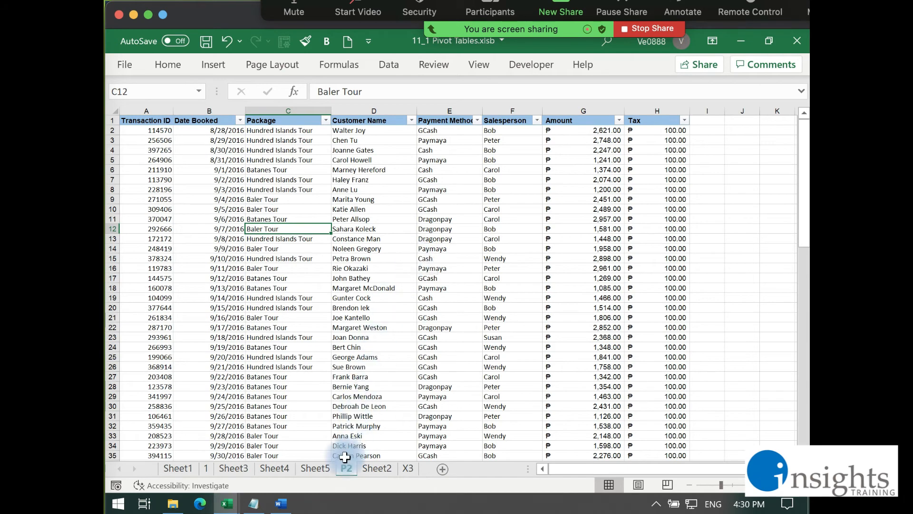
pyautogui.click(314, 468)
pyautogui.click(272, 468)
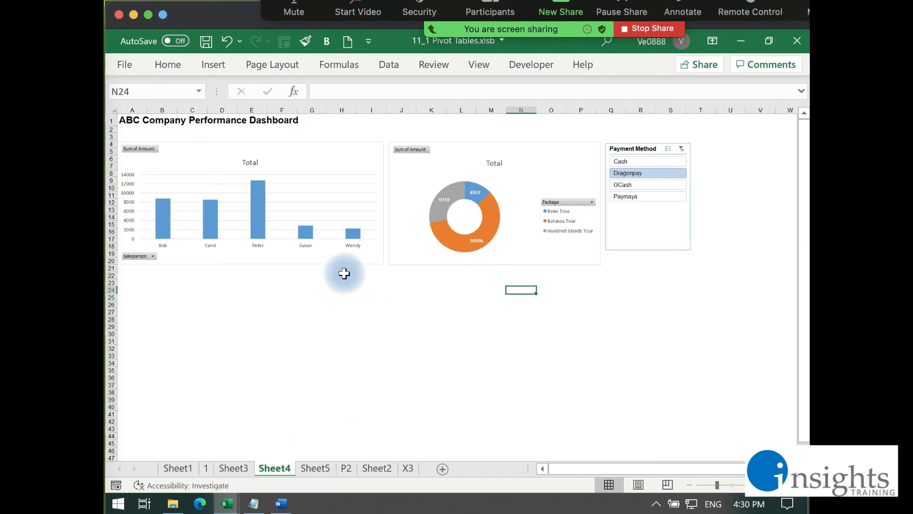
# Step: Examine the package, customer and payment method columns of the booking records on sheet P2
pyautogui.click(345, 469)
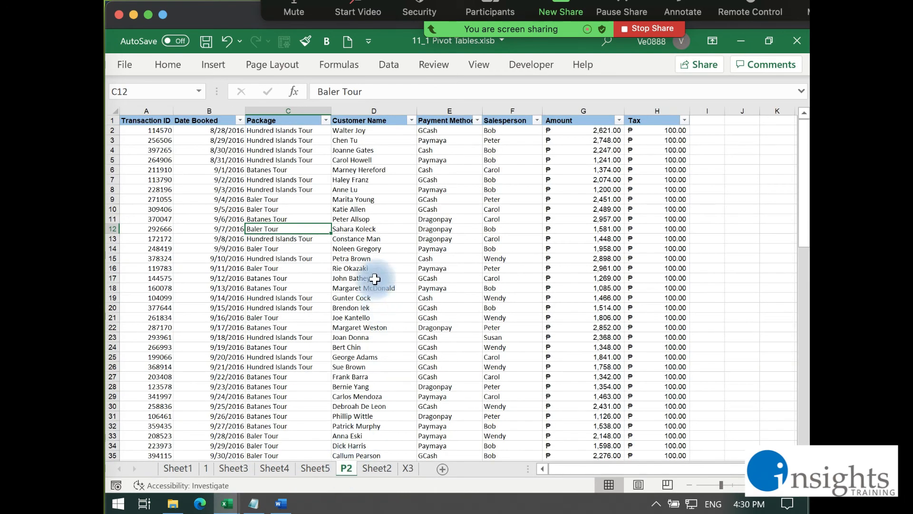
pyautogui.click(375, 278)
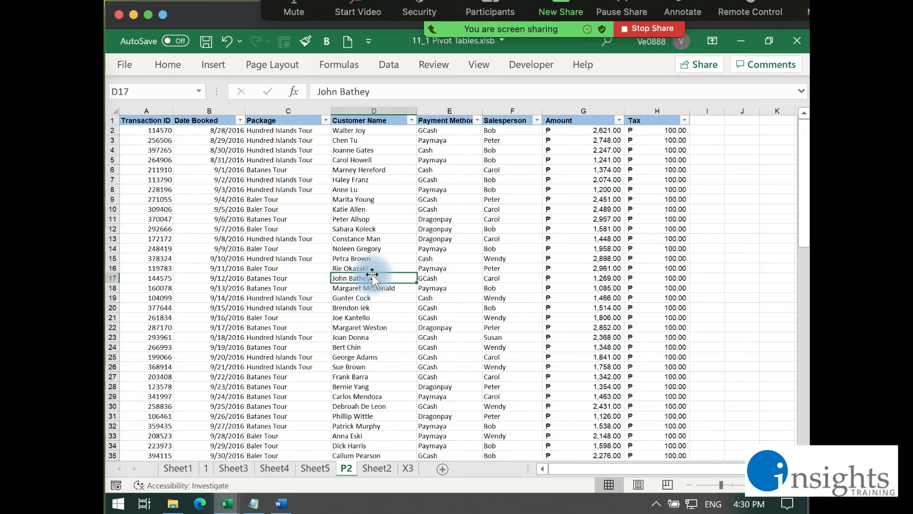
pyautogui.click(316, 219)
pyautogui.click(311, 170)
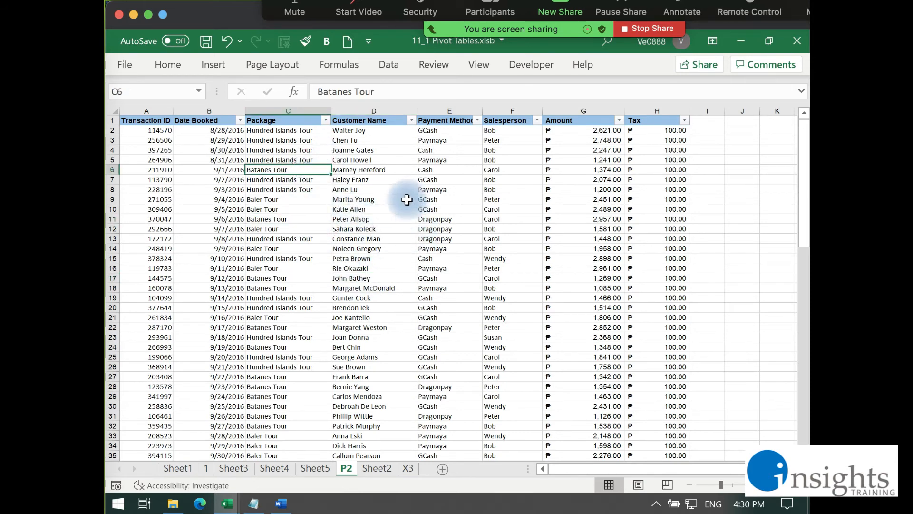
pyautogui.click(399, 188)
pyautogui.click(375, 228)
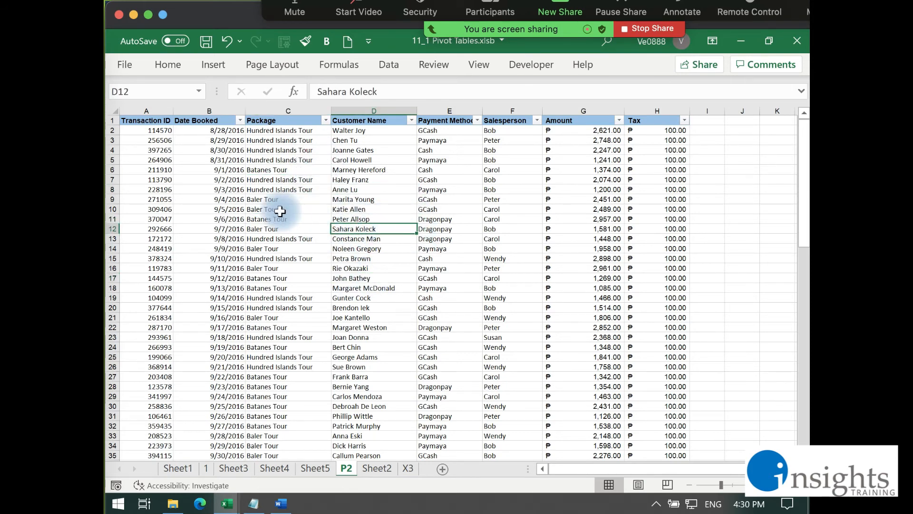
pyautogui.click(285, 193)
pyautogui.click(465, 200)
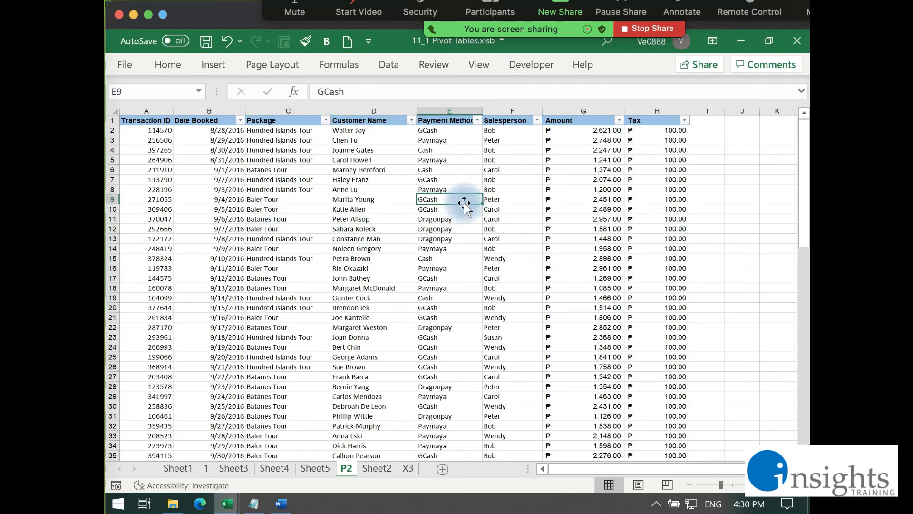
pyautogui.click(329, 179)
pyautogui.click(311, 258)
pyautogui.click(442, 209)
pyautogui.click(322, 219)
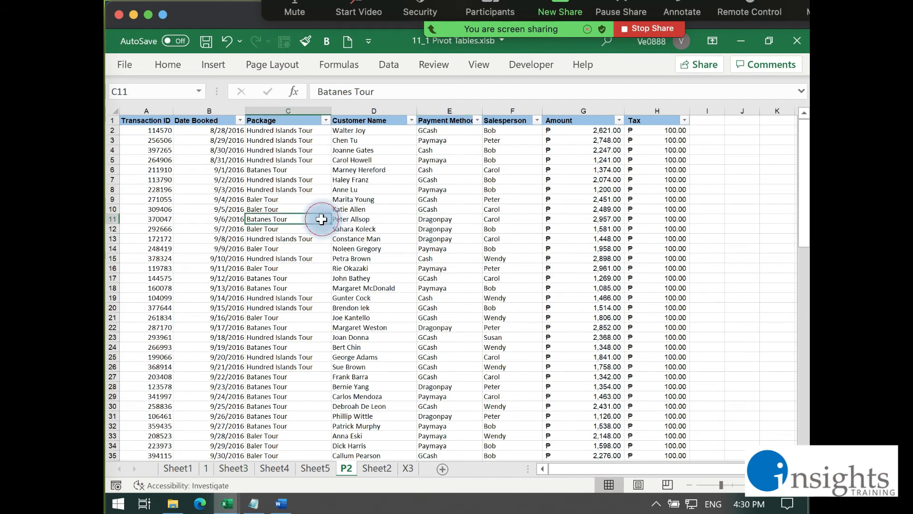
pyautogui.click(443, 201)
pyautogui.click(402, 260)
pyautogui.click(359, 210)
pyautogui.click(289, 231)
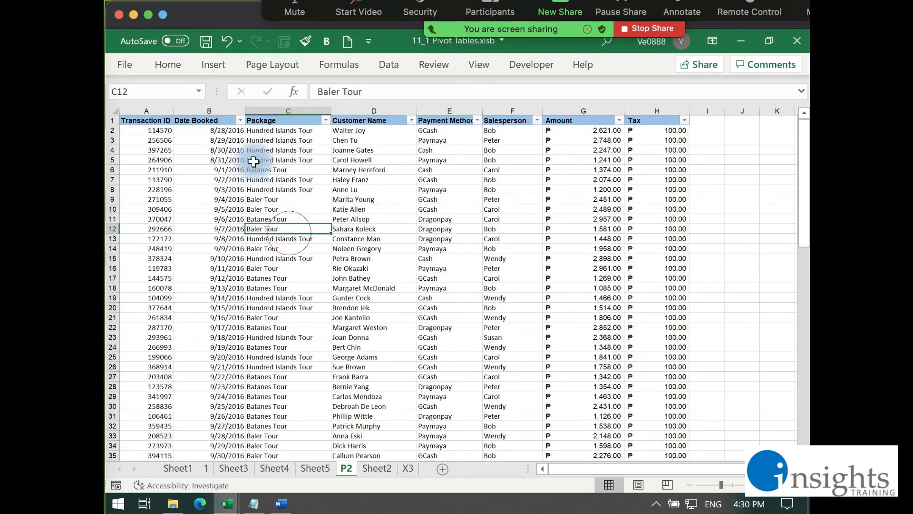
# Step: Insert a PivotChart on a new worksheet from the P2 booking data in range A1:H90
pyautogui.click(214, 65)
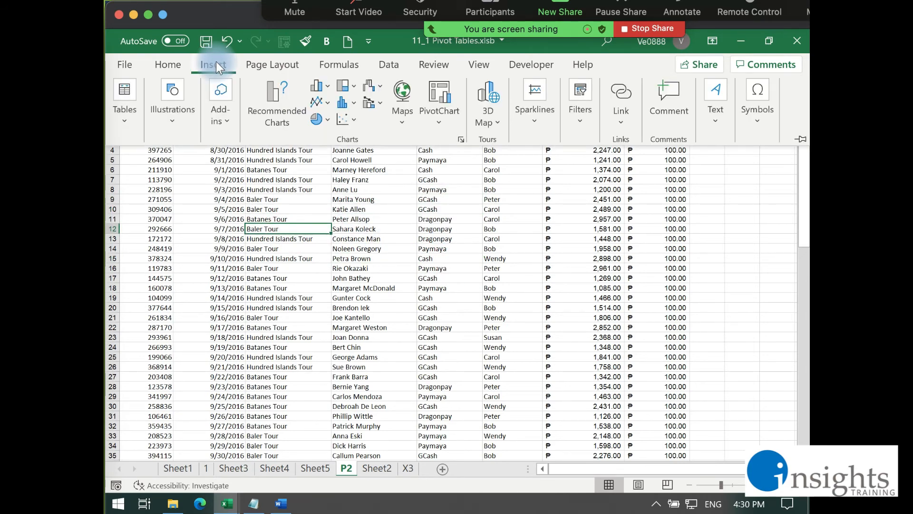
pyautogui.click(452, 89)
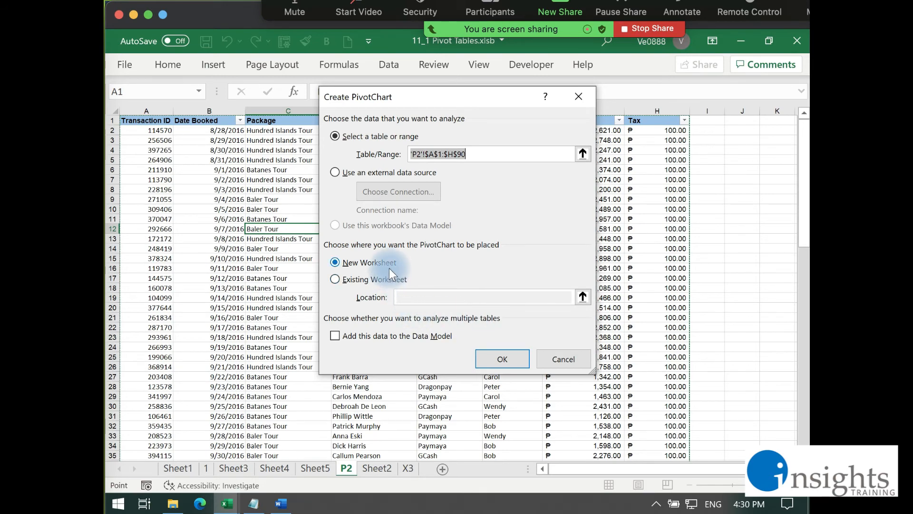
pyautogui.click(523, 358)
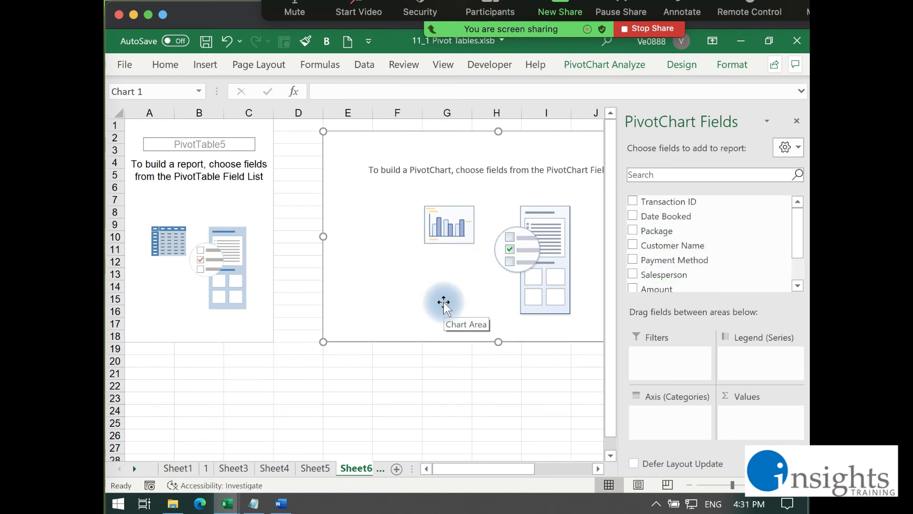
pyautogui.click(690, 485)
pyautogui.click(690, 485)
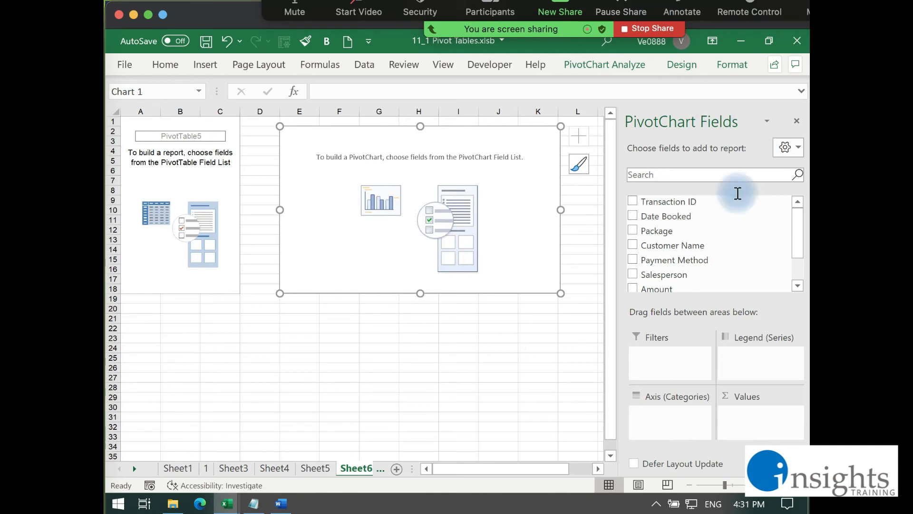
# Step: Use Date Booked as the PivotChart's axis categories and ungroup the months into individual dates
pyautogui.moveTo(687, 227); pyautogui.dragTo(671, 409)
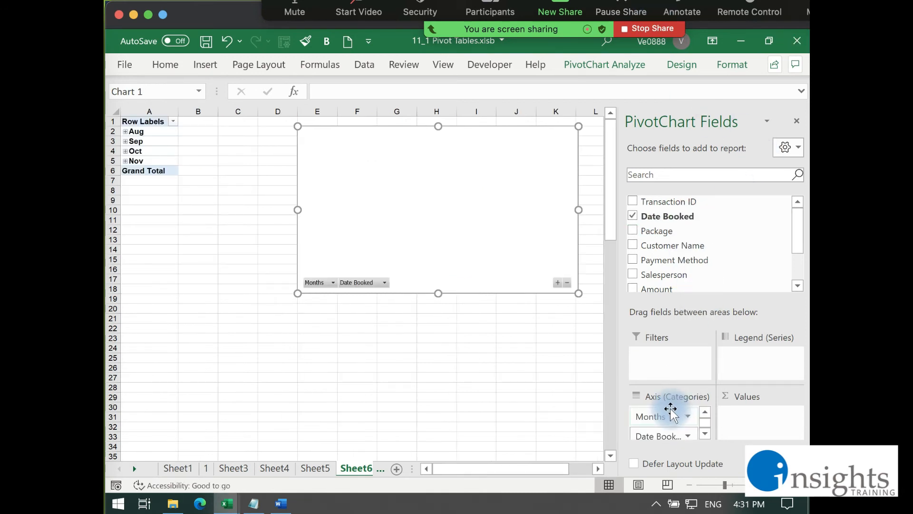
pyautogui.moveTo(797, 224); pyautogui.dragTo(804, 262)
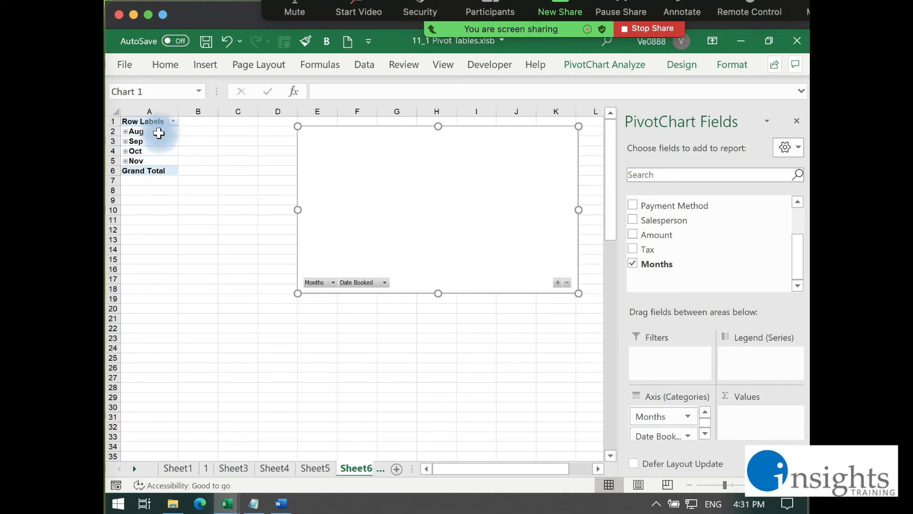
pyautogui.click(142, 151)
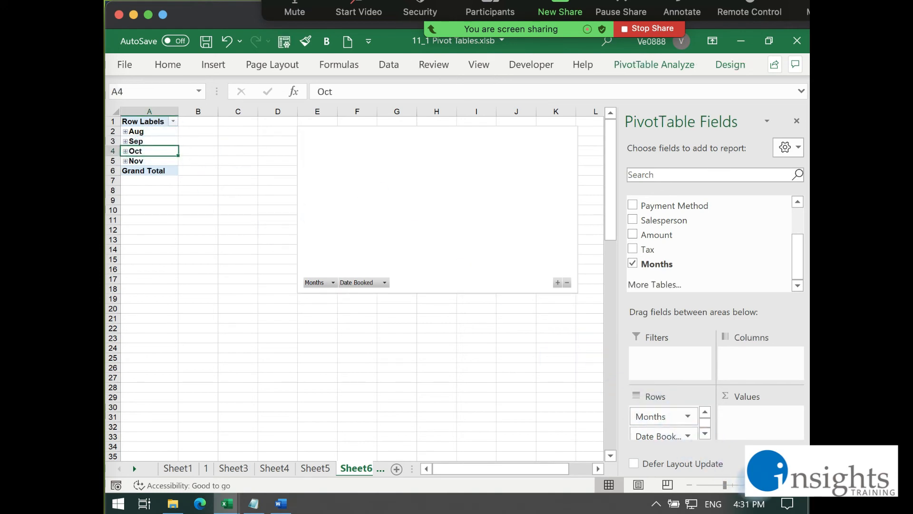
pyautogui.keyDown('ctrl'); pyautogui.scroll(4, 599, 404); pyautogui.keyUp('ctrl')
pyautogui.scroll(1, 266, 219)
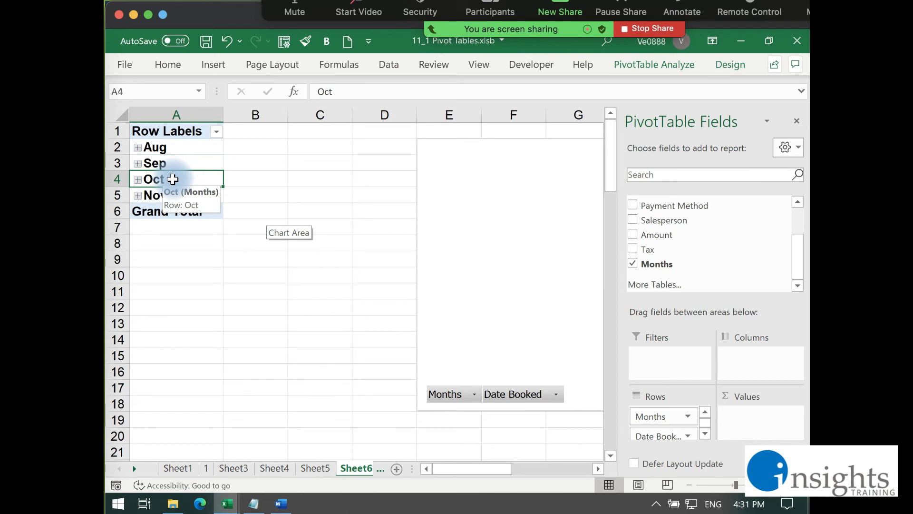
pyautogui.rightClick(173, 182)
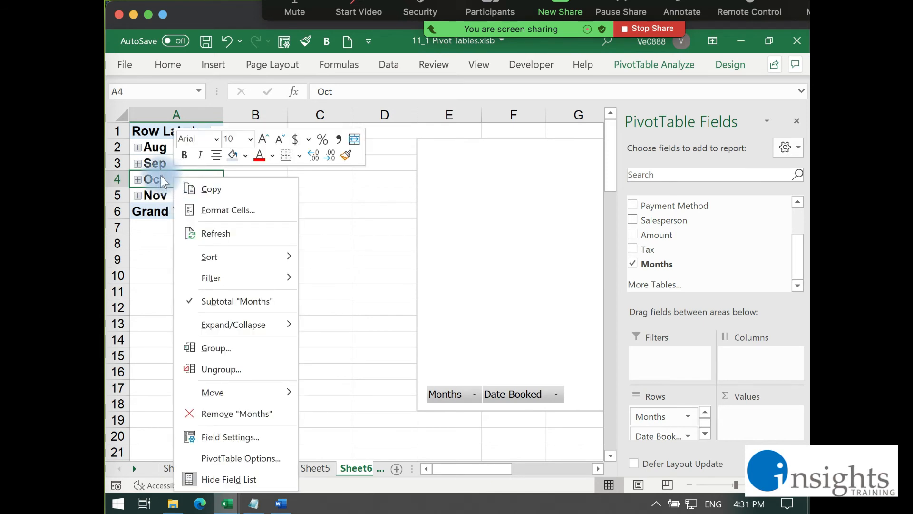
pyautogui.rightClick(155, 163)
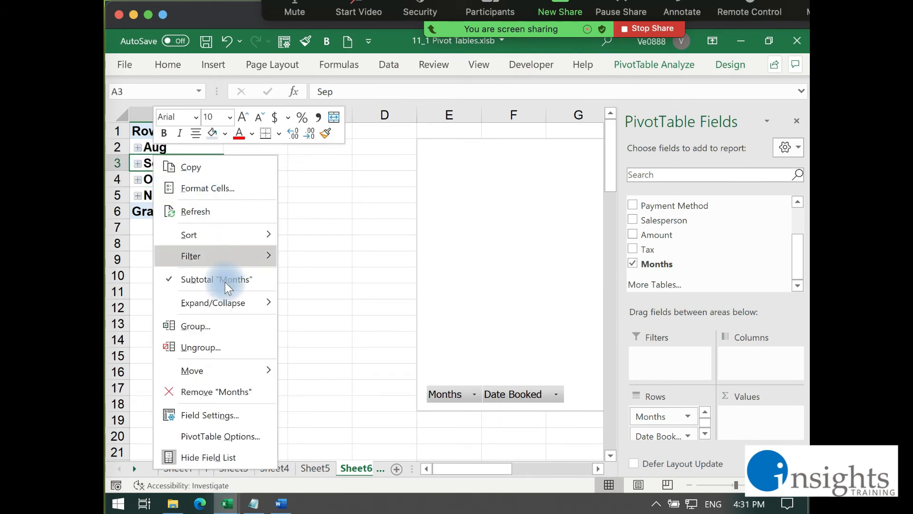
pyautogui.click(213, 353)
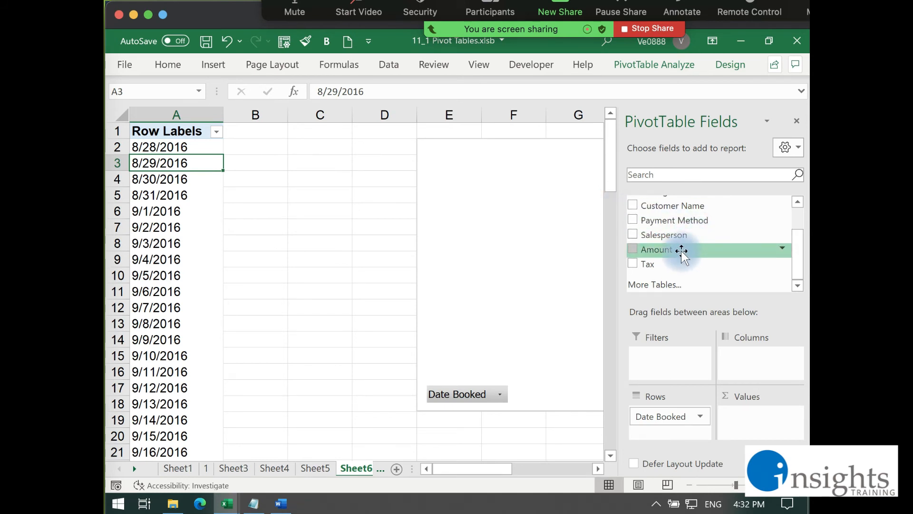
# Step: Add Amount as the summed value of the PivotChart and move the chart closer to the pivot table
pyautogui.moveTo(682, 252); pyautogui.dragTo(752, 418)
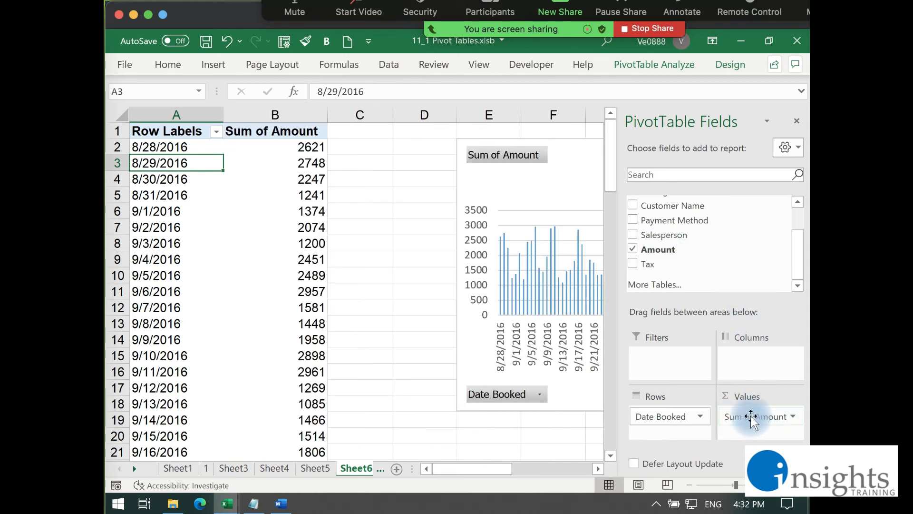
pyautogui.moveTo(585, 163); pyautogui.dragTo(476, 164)
pyautogui.click(532, 437)
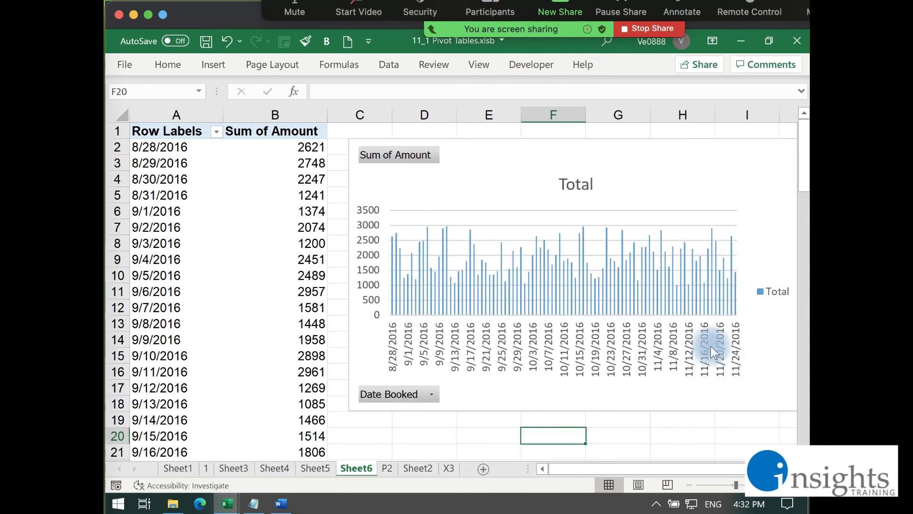
pyautogui.click(693, 485)
pyautogui.click(693, 485)
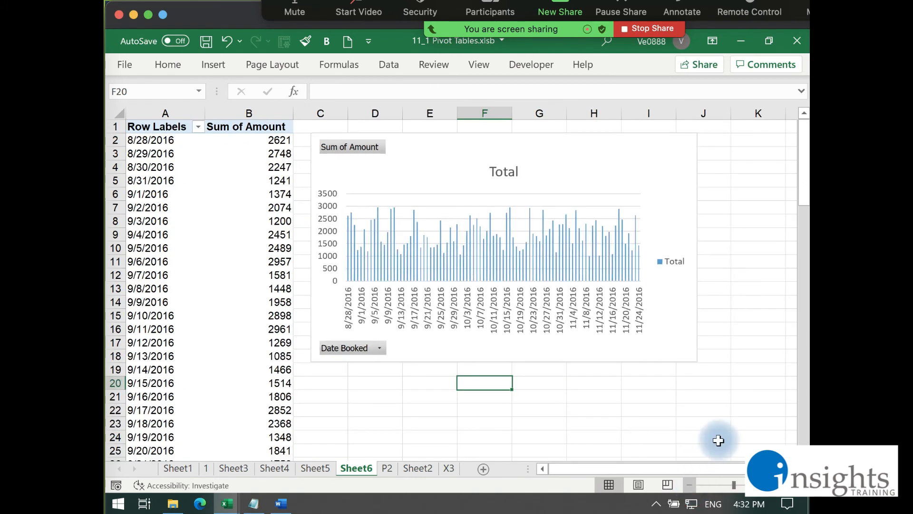
pyautogui.click(692, 338)
pyautogui.click(540, 422)
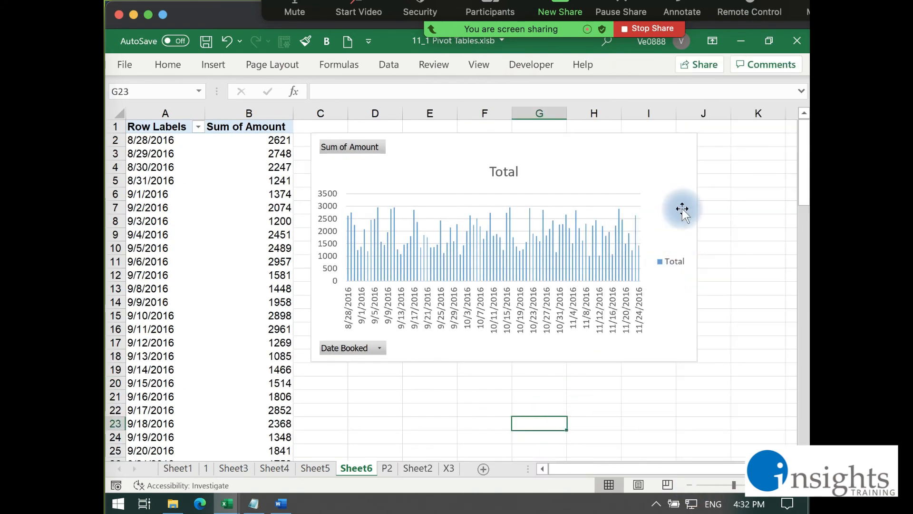
# Step: Remove the legend from the Date Booked chart and reposition the chart so it partly covers the pivot table
pyautogui.moveTo(689, 150); pyautogui.dragTo(568, 172)
pyautogui.click(575, 164)
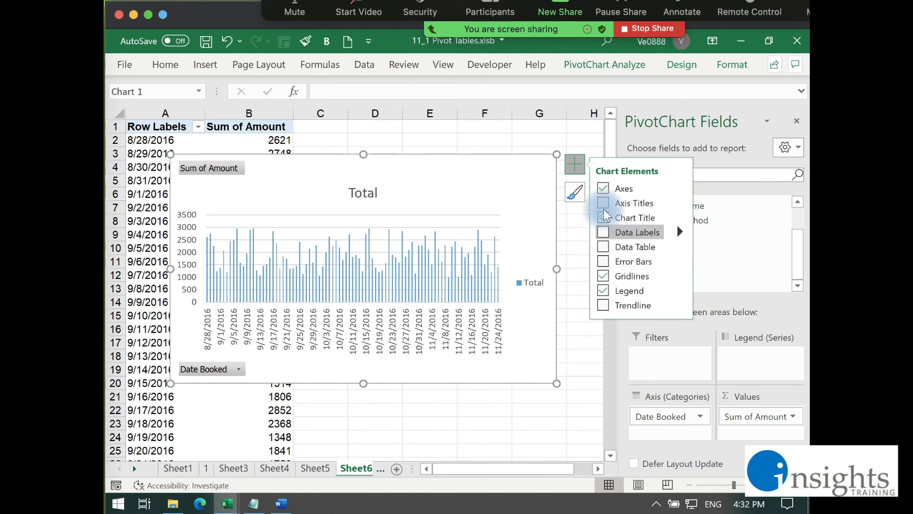
pyautogui.click(602, 289)
pyautogui.click(515, 165)
pyautogui.moveTo(515, 165); pyautogui.dragTo(558, 158)
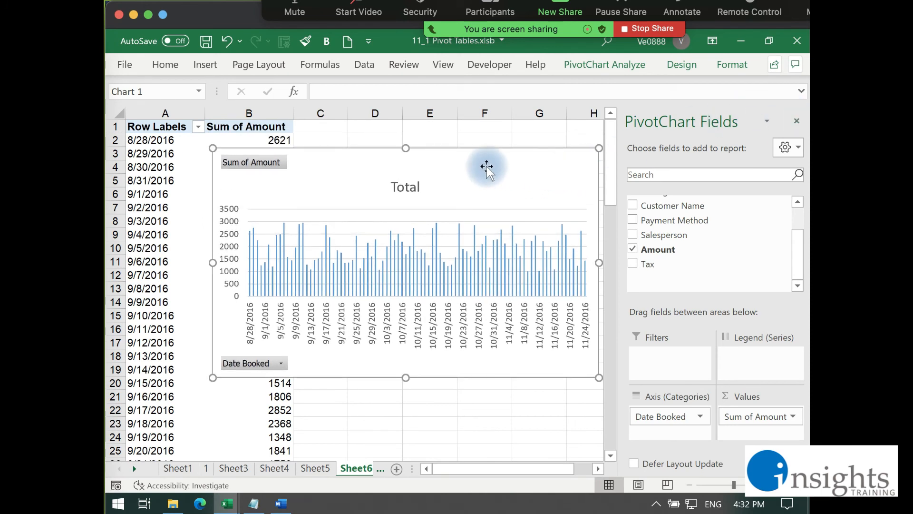
# Step: Change the Date Booked chart from clustered column to the basic Line type
pyautogui.rightClick(464, 170)
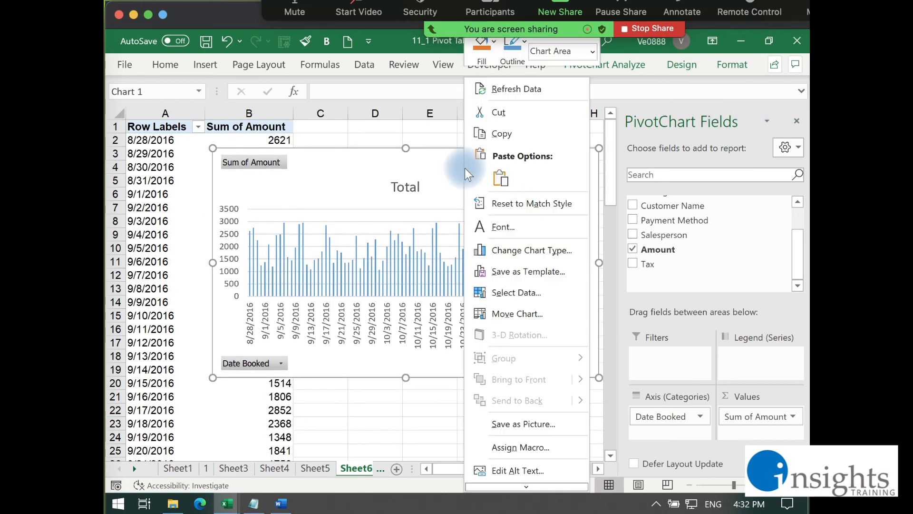
pyautogui.click(508, 250)
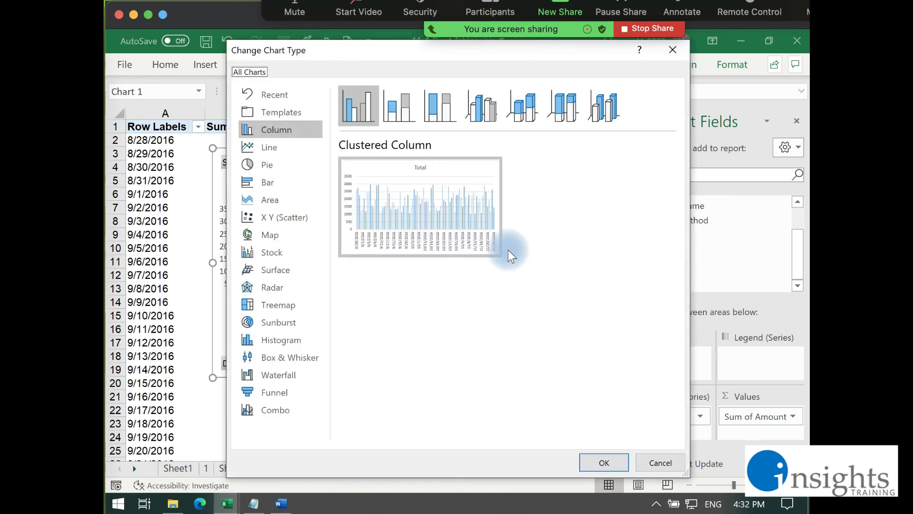
pyautogui.click(269, 149)
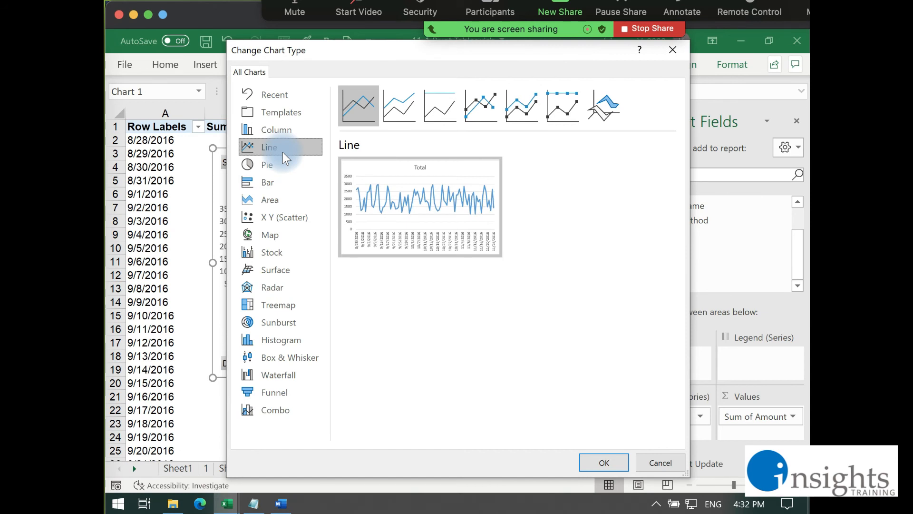
pyautogui.click(600, 457)
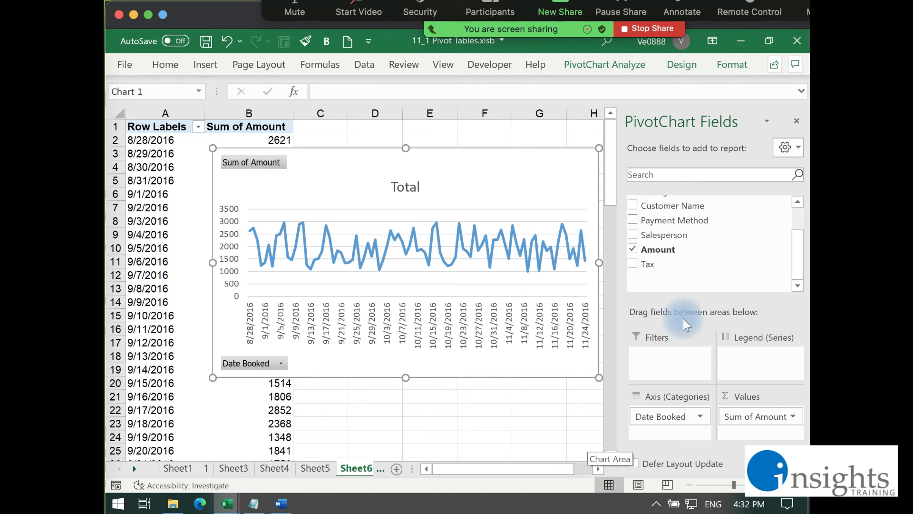
# Step: Copy the Date Booked line chart from Sheet6 and paste it onto the Sheet4 dashboard below the existing charts
pyautogui.rightClick(485, 180)
pyautogui.click(529, 134)
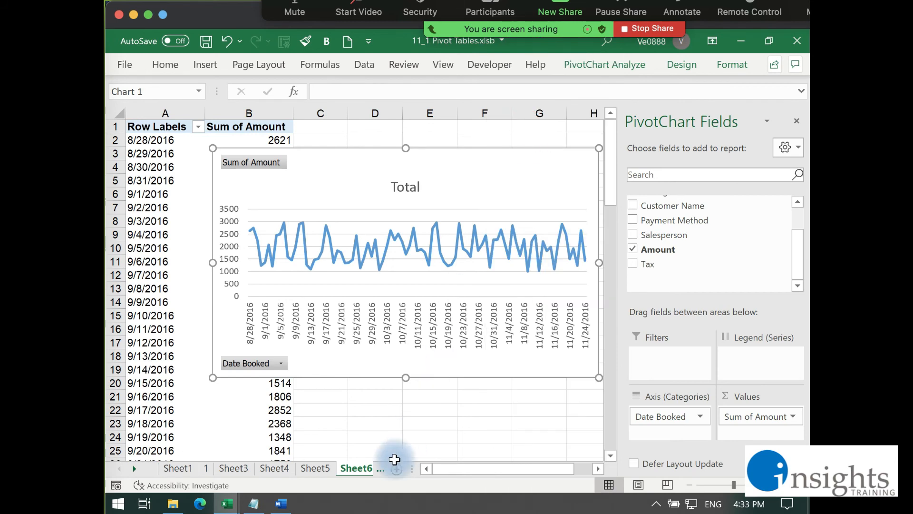
pyautogui.click(281, 469)
pyautogui.rightClick(251, 312)
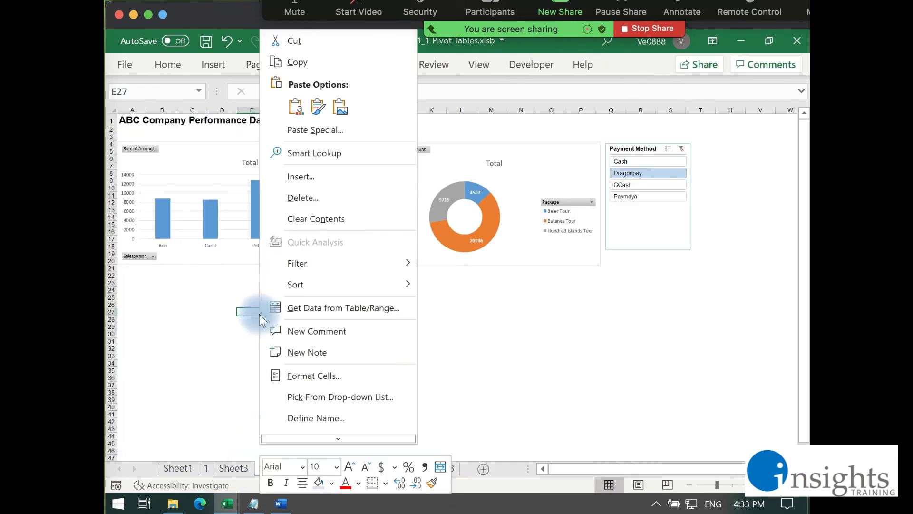
pyautogui.click(296, 106)
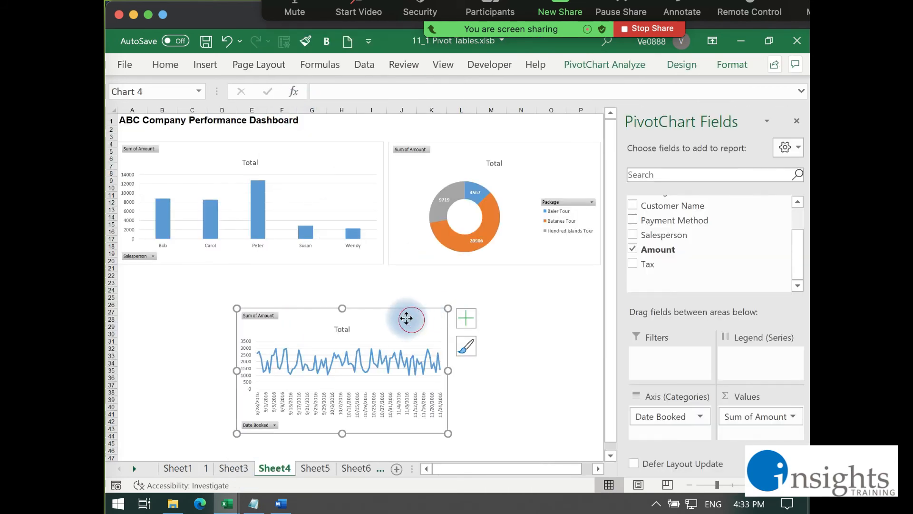
# Step: Place the line chart directly below the column chart, widen it to span both upper charts, and close the field list
pyautogui.moveTo(408, 315); pyautogui.dragTo(291, 281)
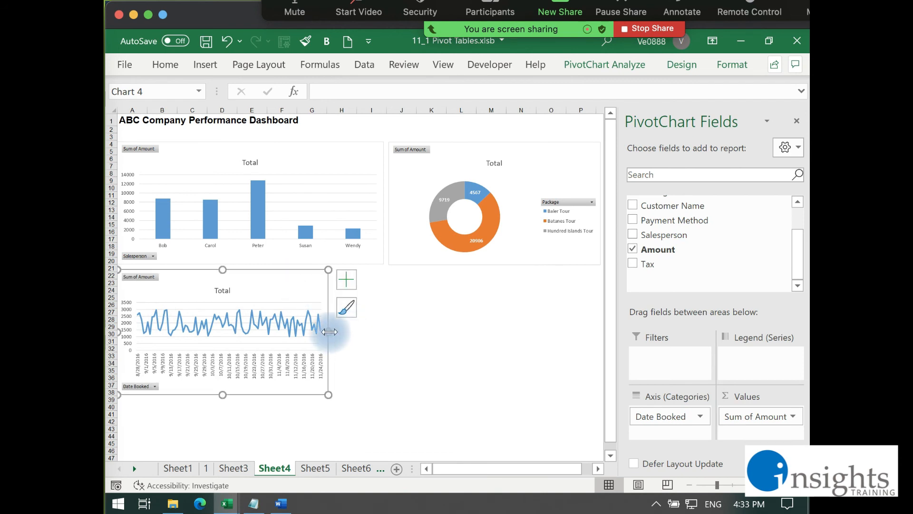
pyautogui.moveTo(328, 332); pyautogui.dragTo(602, 332)
pyautogui.click(796, 119)
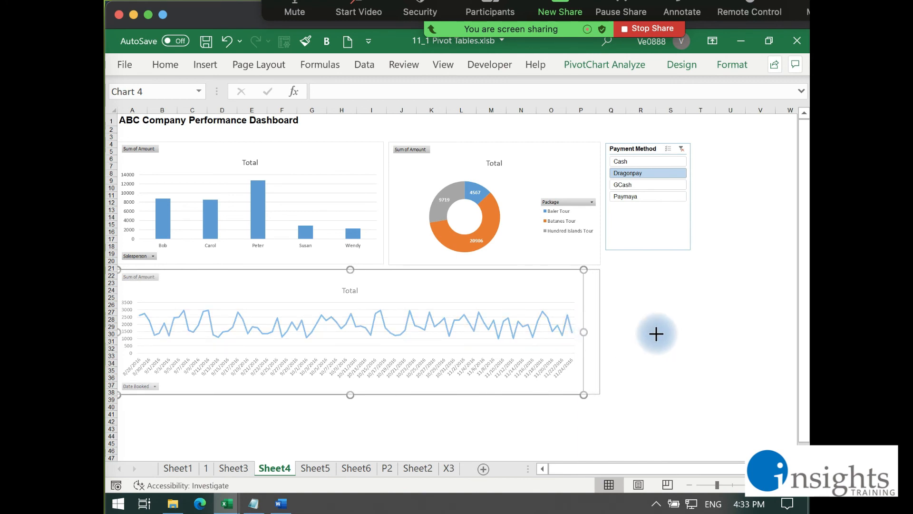
pyautogui.click(670, 377)
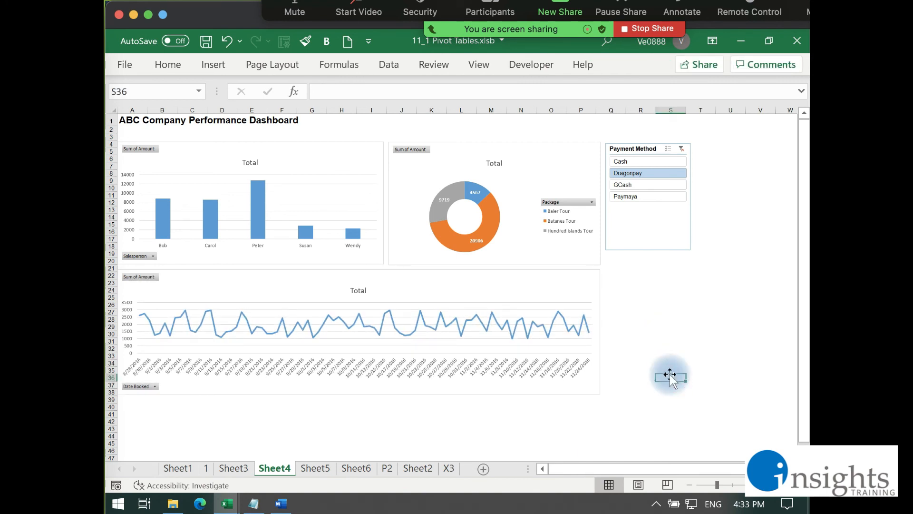
# Step: Test the Payment Method slicer by switching between Paymaya, GCash and Dragonpay, finishing on GCash
pyautogui.click(630, 196)
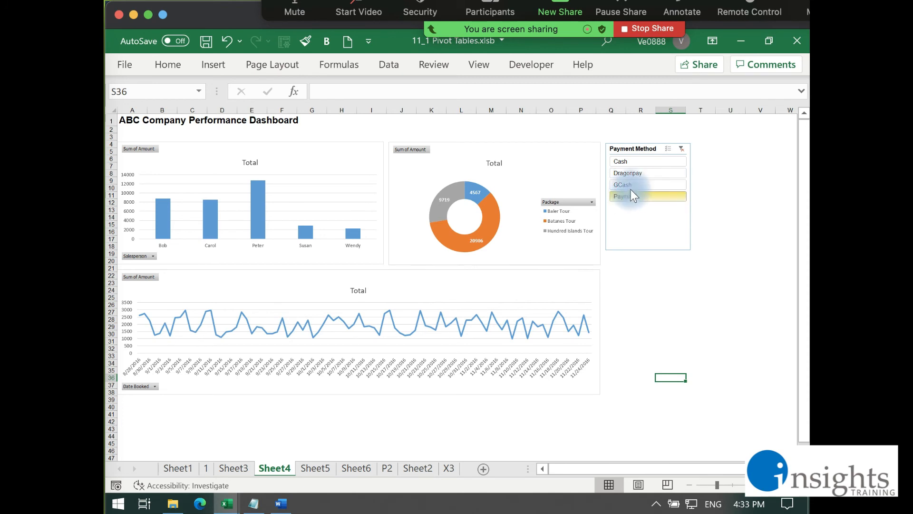
pyautogui.click(630, 186)
pyautogui.click(632, 173)
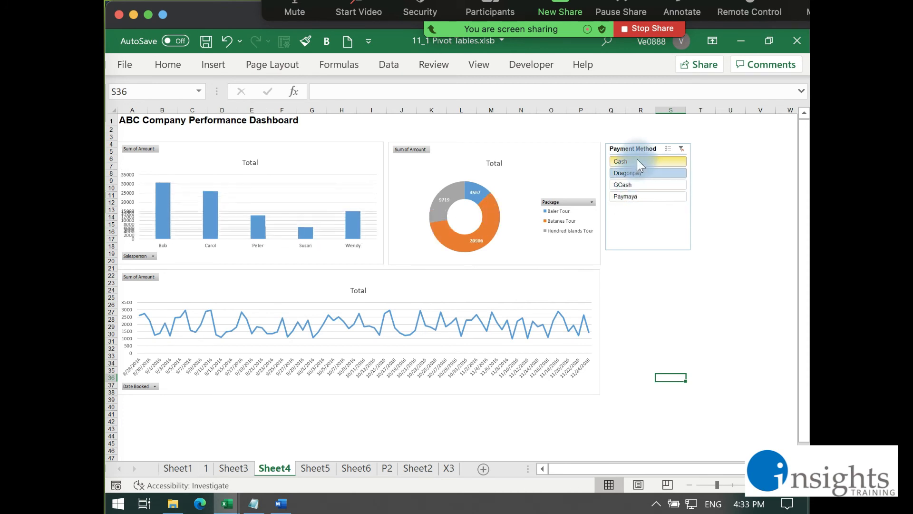
pyautogui.click(639, 184)
pyautogui.click(636, 194)
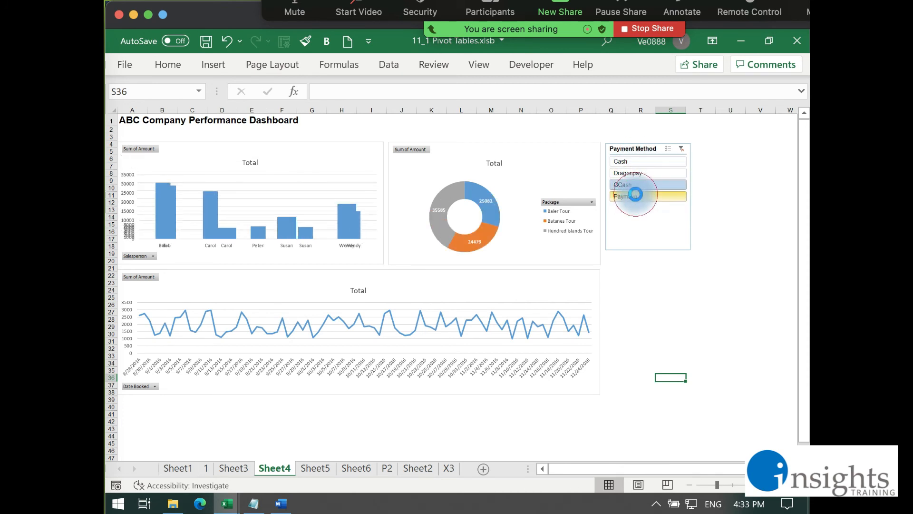
pyautogui.click(640, 186)
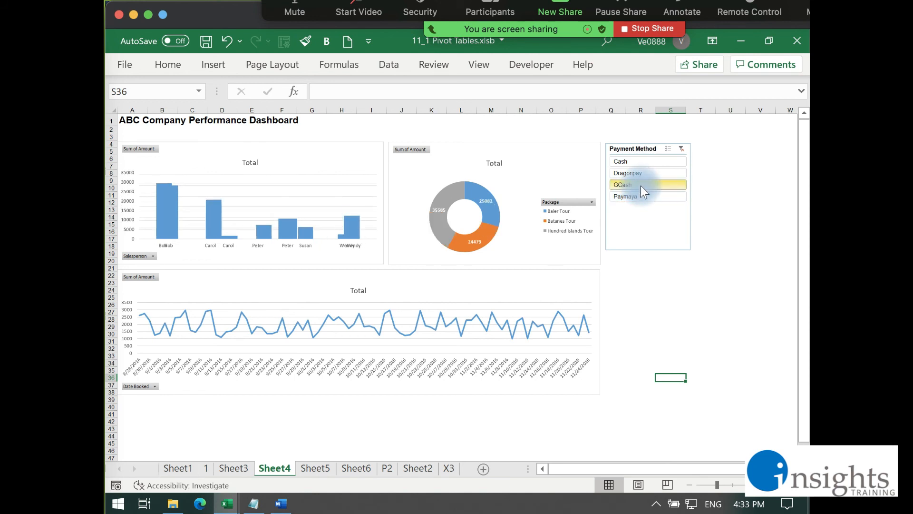
# Step: Connect the Payment Method slicer to PivotTable5 on Sheet6 through its Report Connections
pyautogui.click(635, 236)
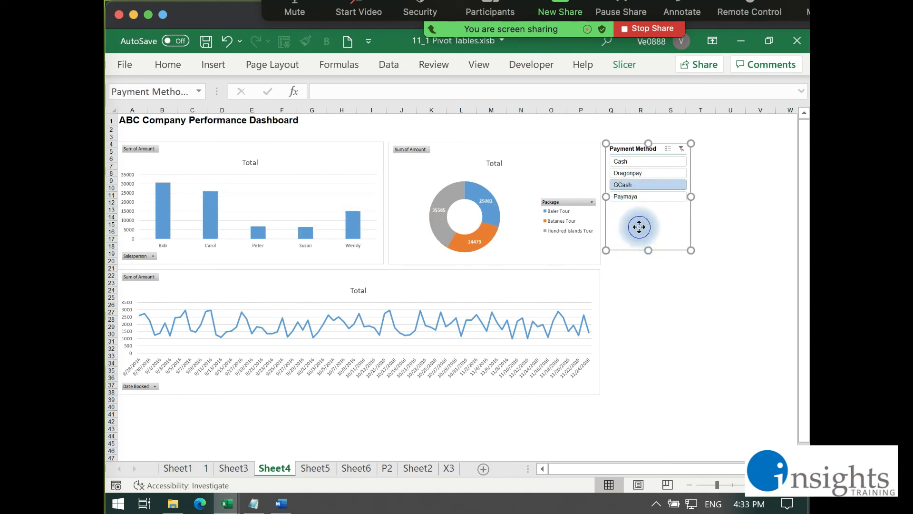
pyautogui.rightClick(639, 234)
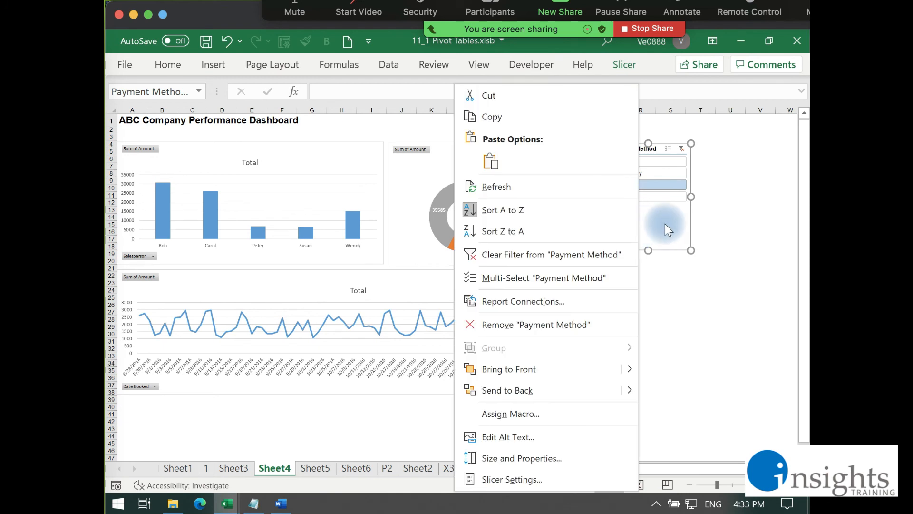
pyautogui.click(532, 300)
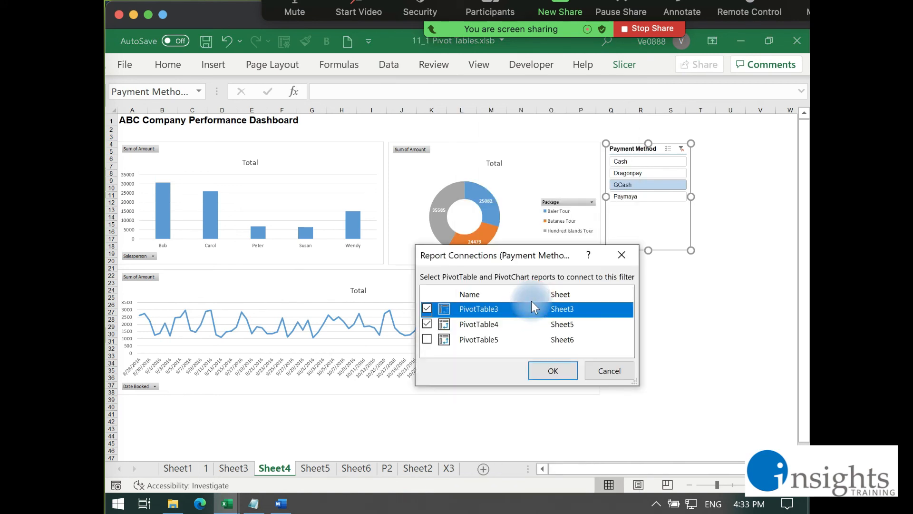
pyautogui.moveTo(522, 257); pyautogui.dragTo(520, 134)
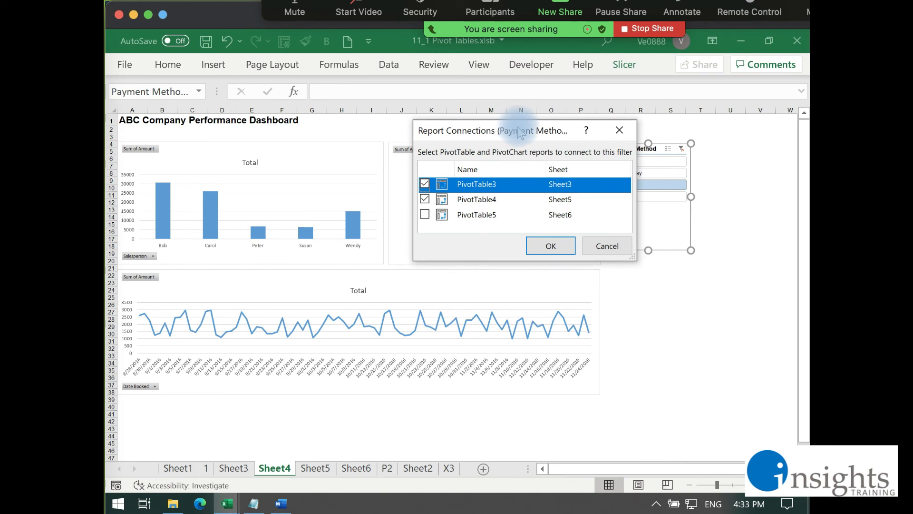
pyautogui.moveTo(519, 127); pyautogui.dragTo(536, 136)
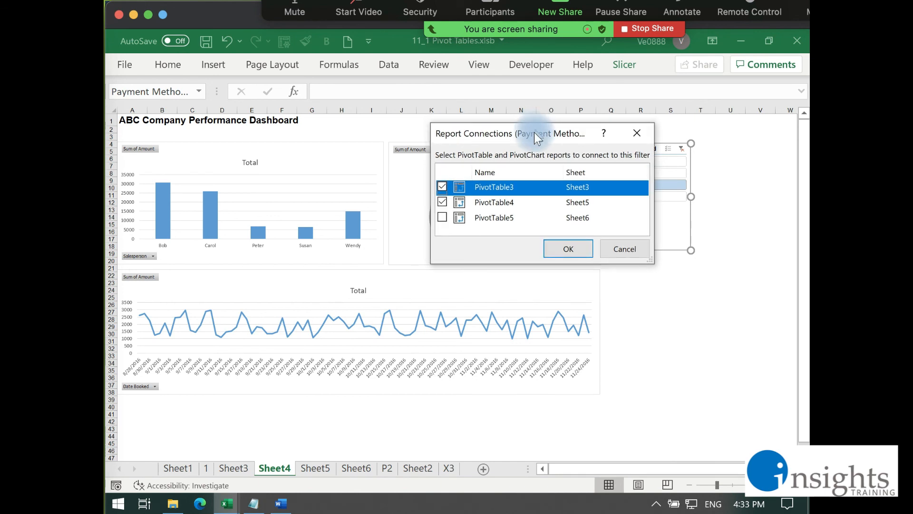
pyautogui.click(499, 215)
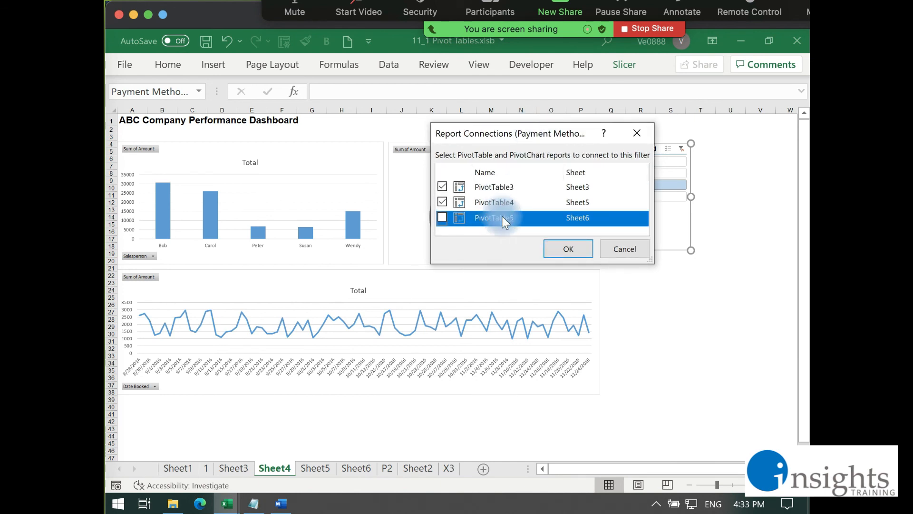
pyautogui.click(444, 218)
pyautogui.click(570, 250)
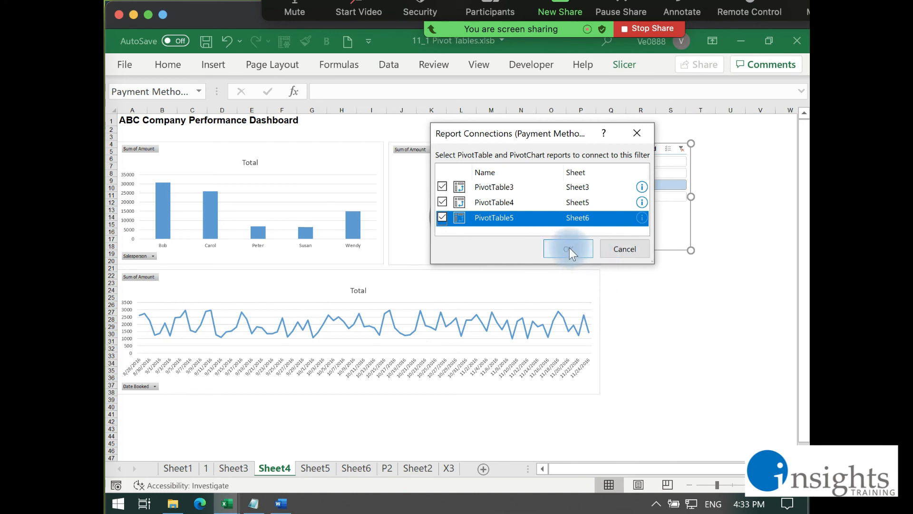
# Step: Filter the dashboard by each payment method in turn to check all three charts, finishing on Cash
pyautogui.click(665, 199)
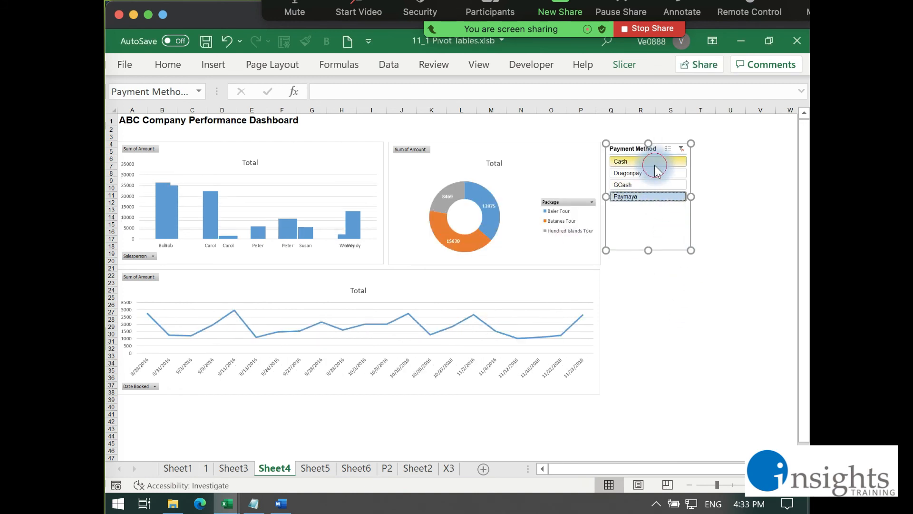
pyautogui.click(655, 164)
pyautogui.click(657, 174)
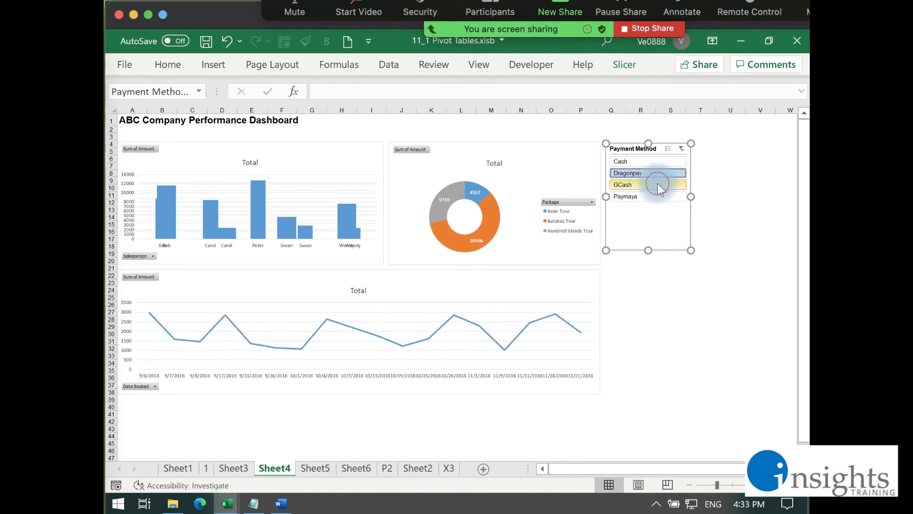
pyautogui.click(656, 185)
pyautogui.click(654, 199)
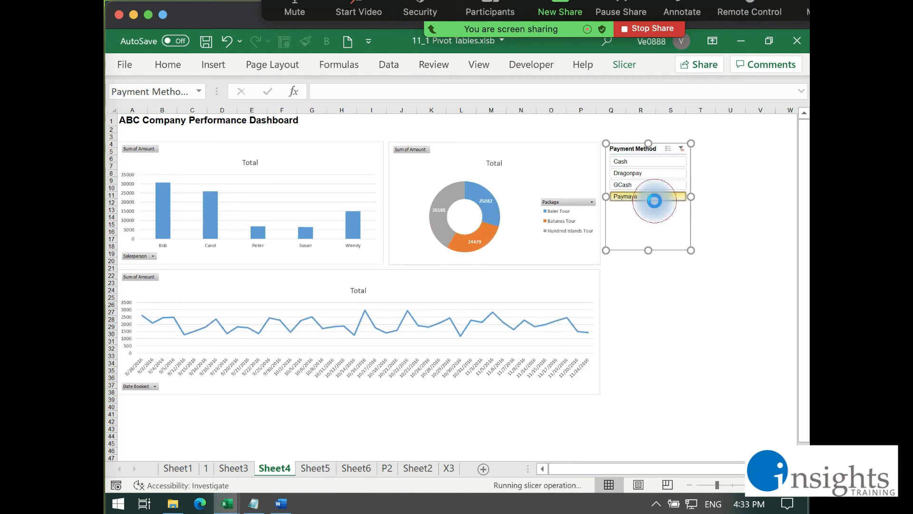
pyautogui.click(652, 184)
pyautogui.click(648, 173)
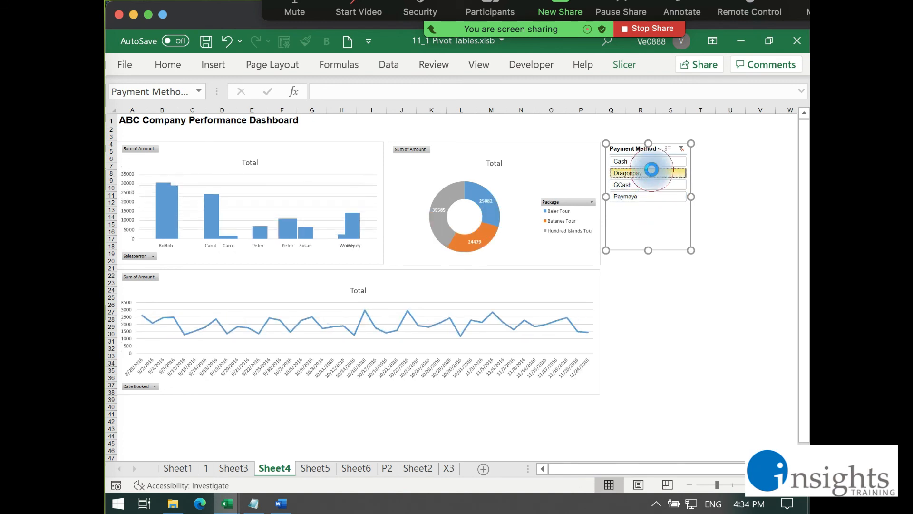
pyautogui.click(647, 162)
pyautogui.click(641, 312)
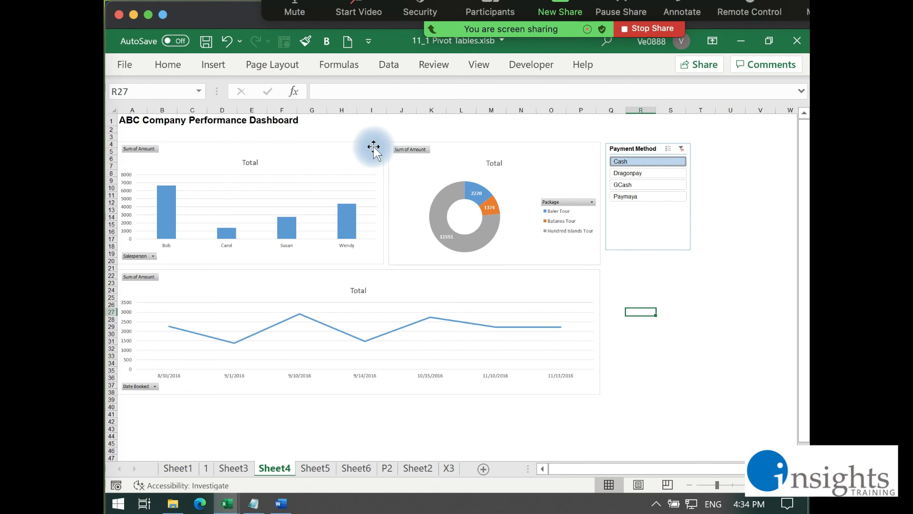
# Step: Insert a Package slicer for the doughnut chart
pyautogui.click(551, 150)
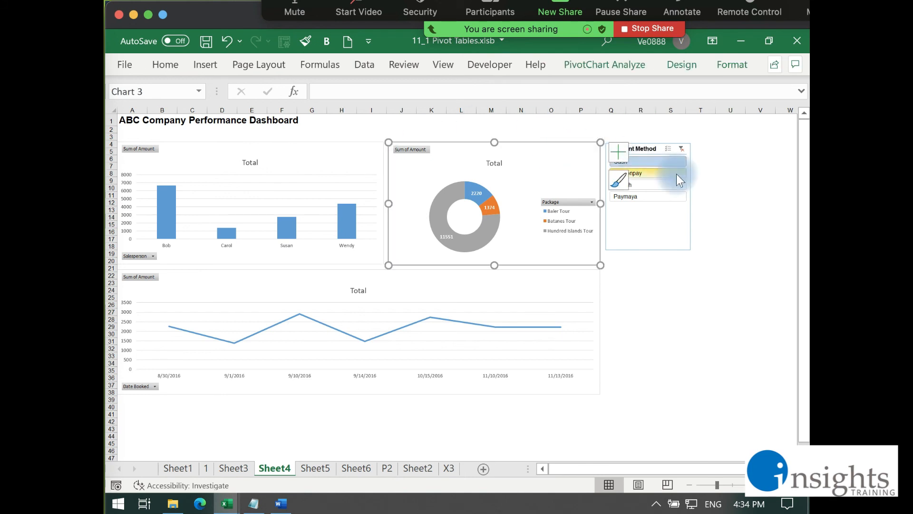
pyautogui.click(624, 62)
pyautogui.click(353, 87)
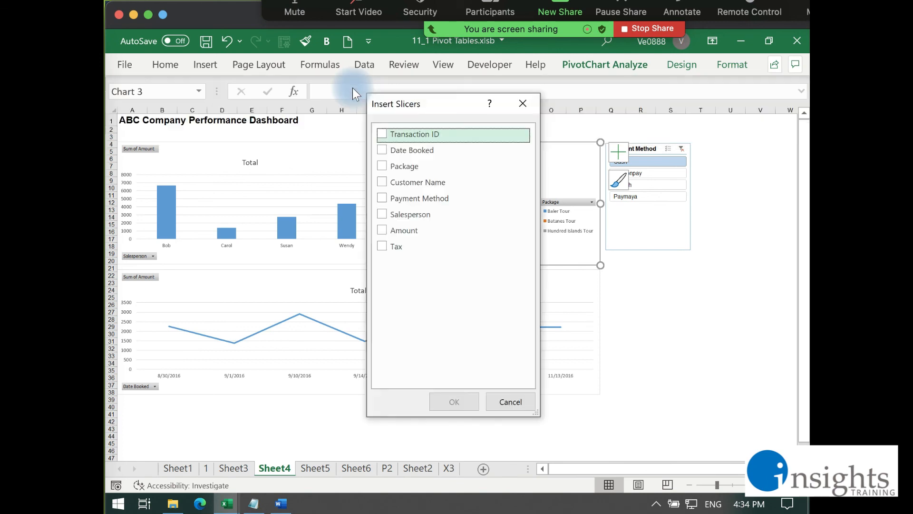
pyautogui.moveTo(430, 100); pyautogui.dragTo(338, 135)
pyautogui.click(460, 115)
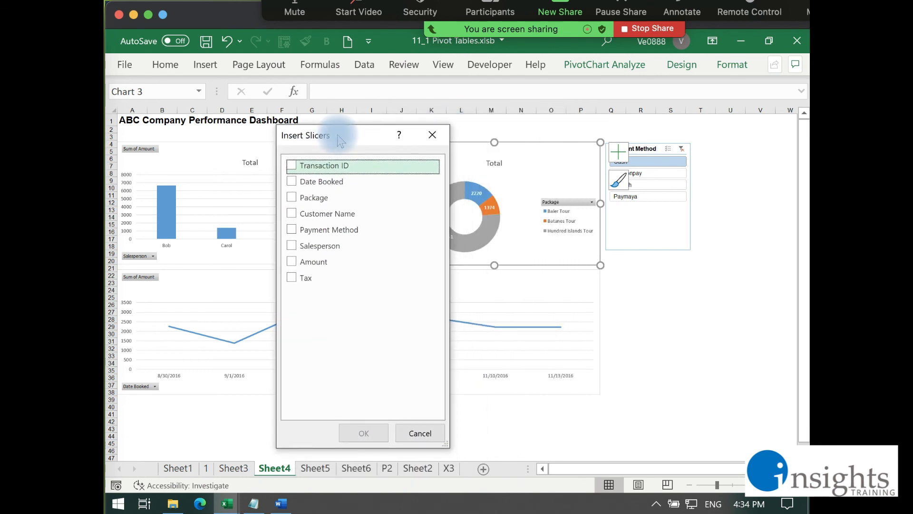
pyautogui.click(292, 196)
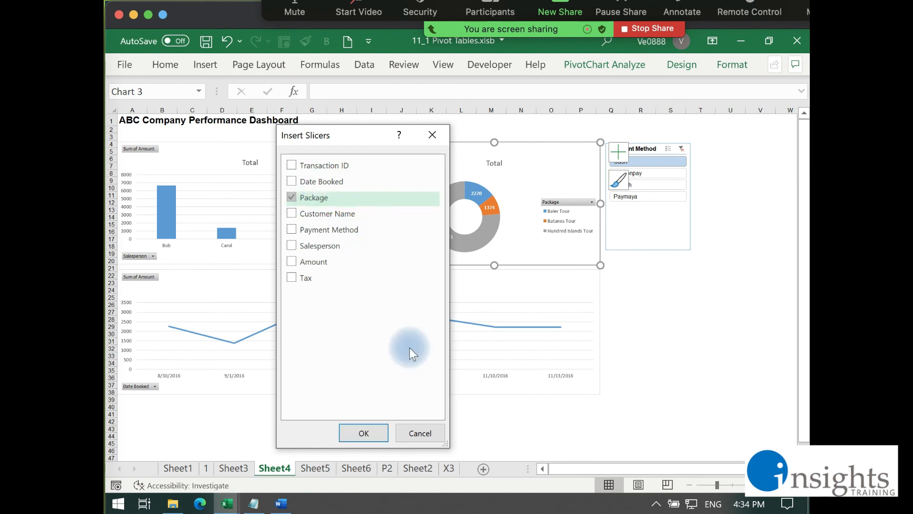
pyautogui.click(363, 433)
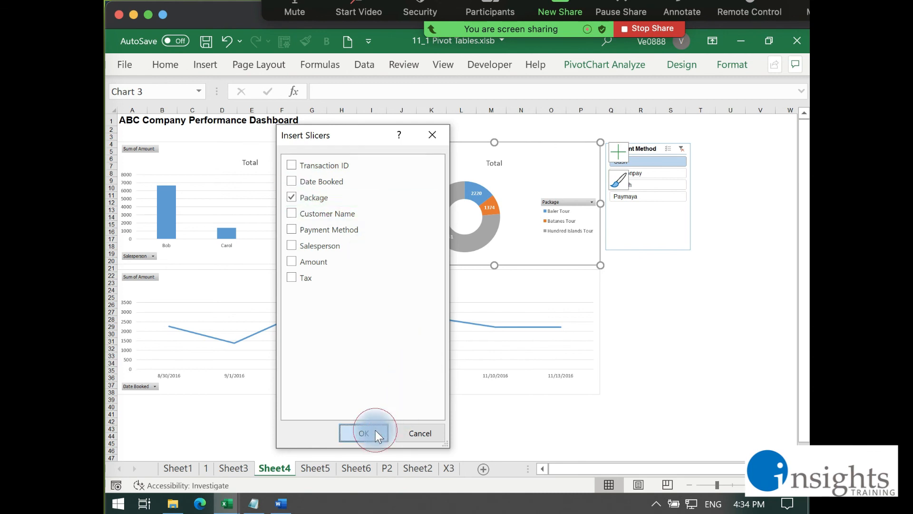
# Step: Shorten the Payment Method slicer slightly and position the Package slicer directly beneath it, beside the charts
pyautogui.moveTo(476, 318); pyautogui.dragTo(653, 348)
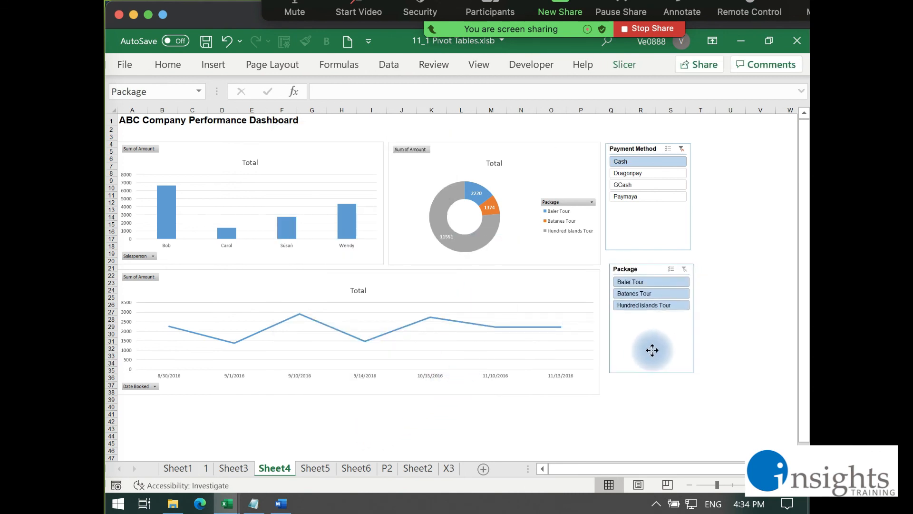
pyautogui.click(637, 245)
pyautogui.moveTo(646, 249); pyautogui.dragTo(648, 238)
pyautogui.click(652, 320)
pyautogui.moveTo(652, 320); pyautogui.dragTo(649, 315)
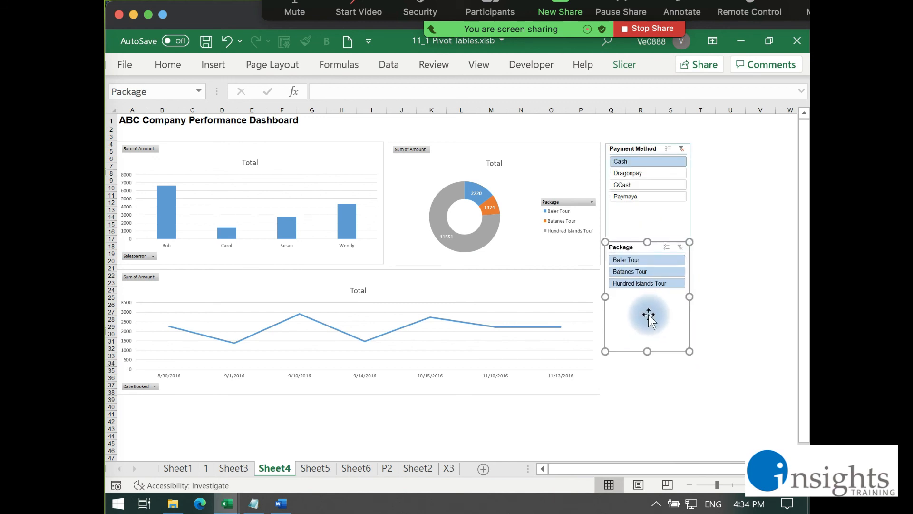
# Step: Connect the Package slicer to PivotTable3 on Sheet3 and PivotTable5 on Sheet6 through its Report Connections
pyautogui.rightClick(648, 315)
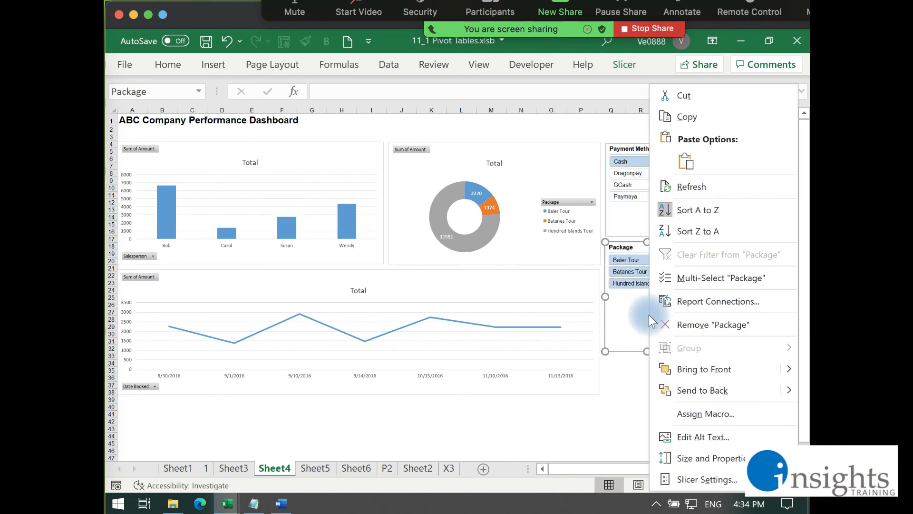
pyautogui.click(689, 301)
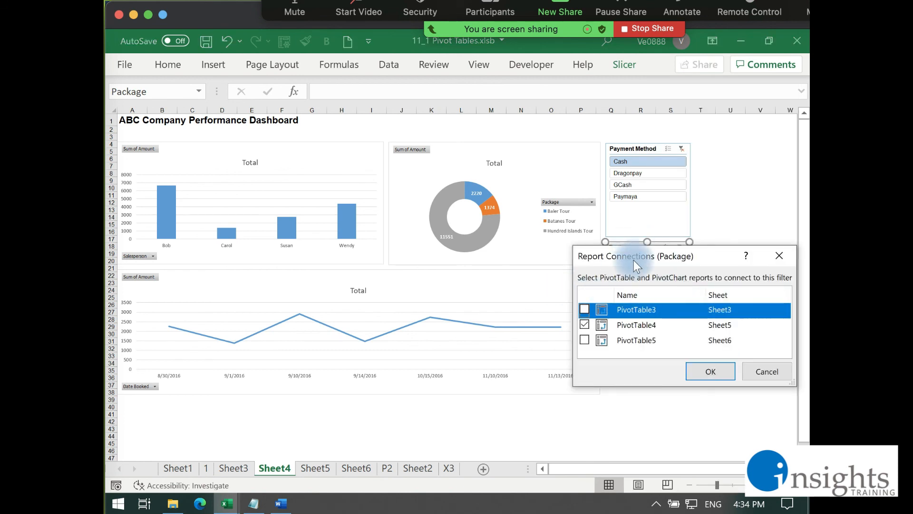
pyautogui.moveTo(634, 261); pyautogui.dragTo(425, 190)
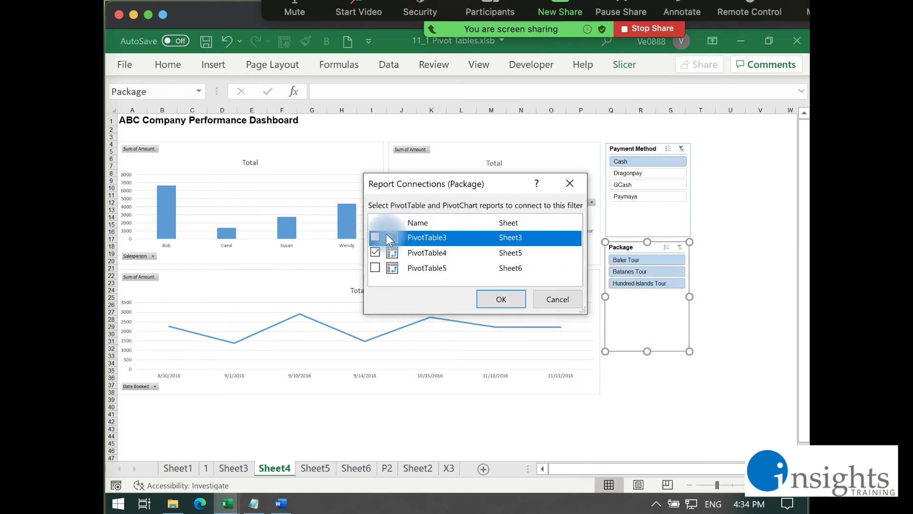
pyautogui.click(377, 267)
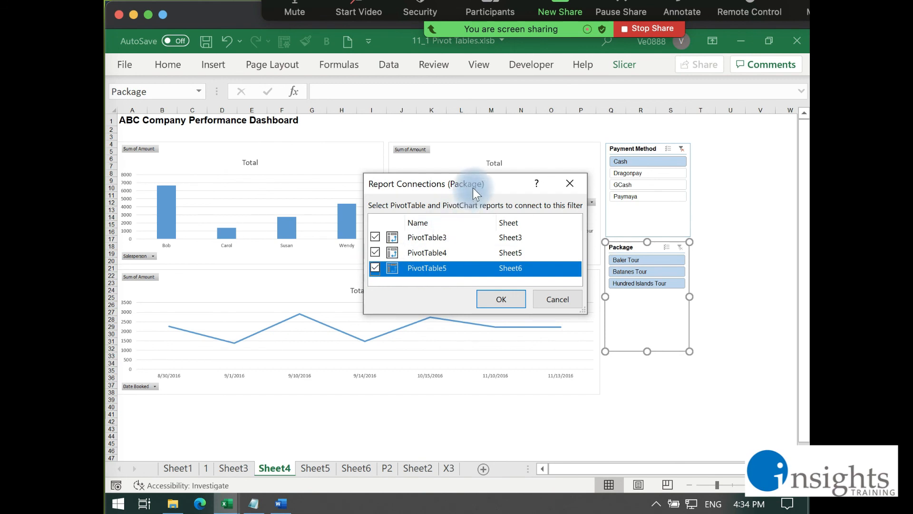
pyautogui.moveTo(473, 188); pyautogui.dragTo(389, 210)
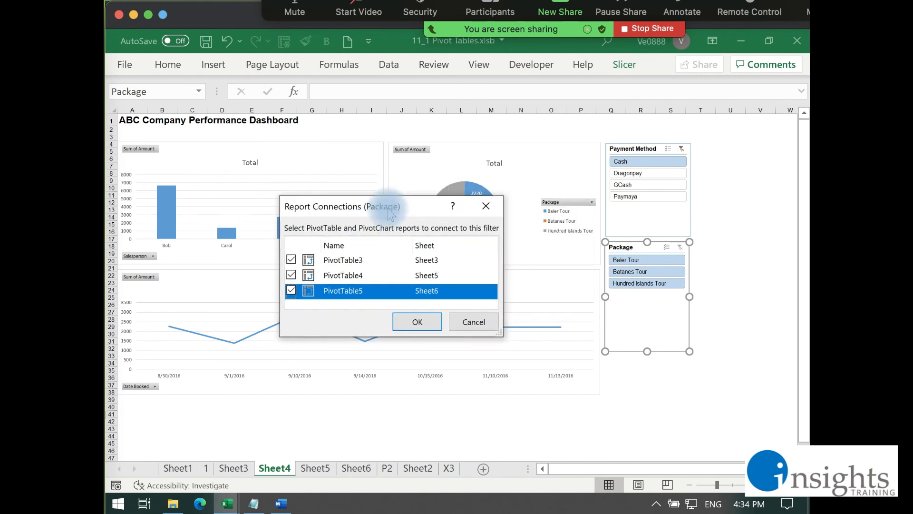
pyautogui.click(429, 322)
pyautogui.click(728, 304)
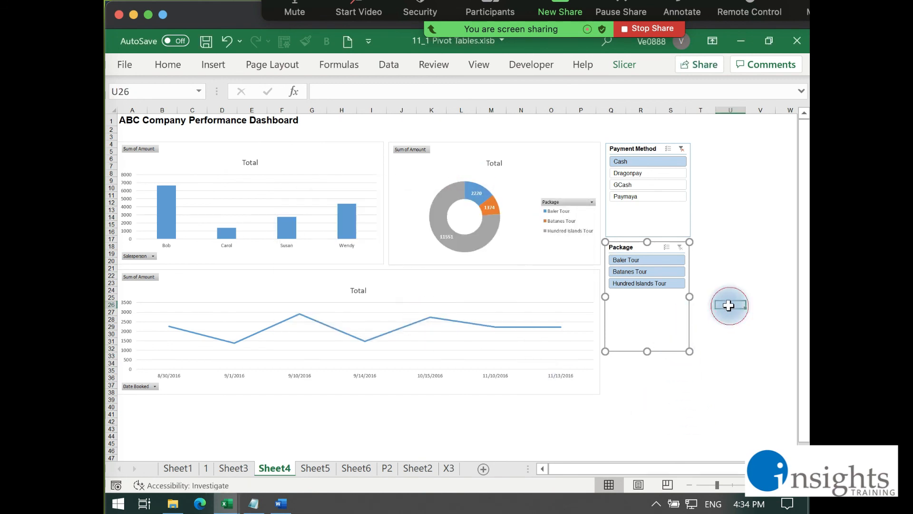
# Step: Check all three charts by filtering through the packages under Cash, and through Hundred Islands Tour and Batanes Tour under GCash
pyautogui.click(636, 286)
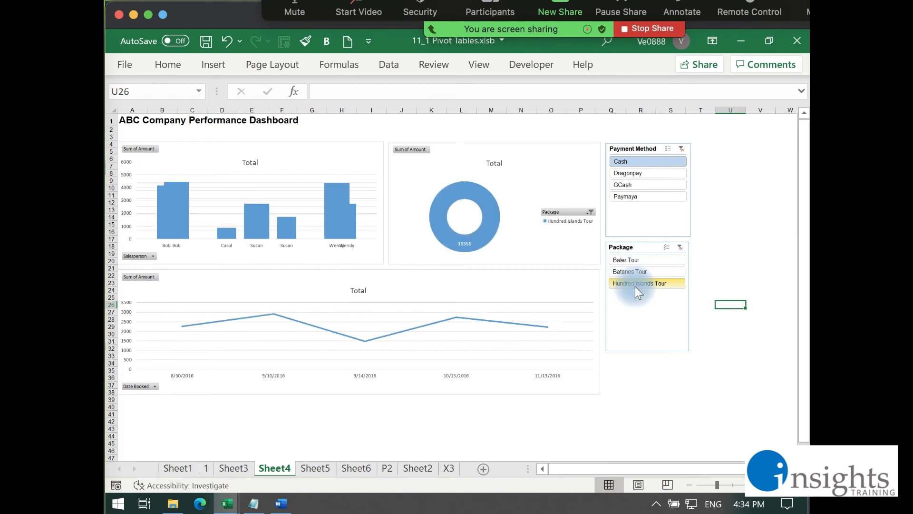
pyautogui.click(635, 261)
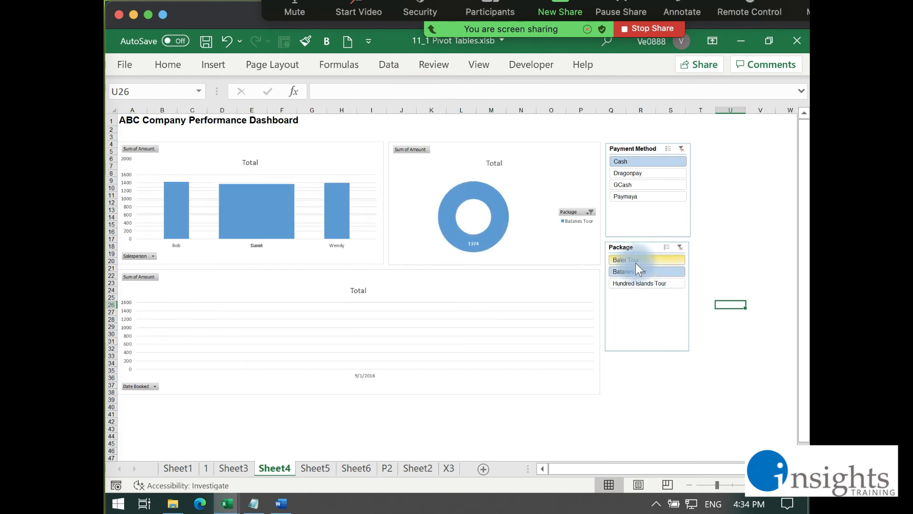
pyautogui.click(629, 184)
pyautogui.click(662, 281)
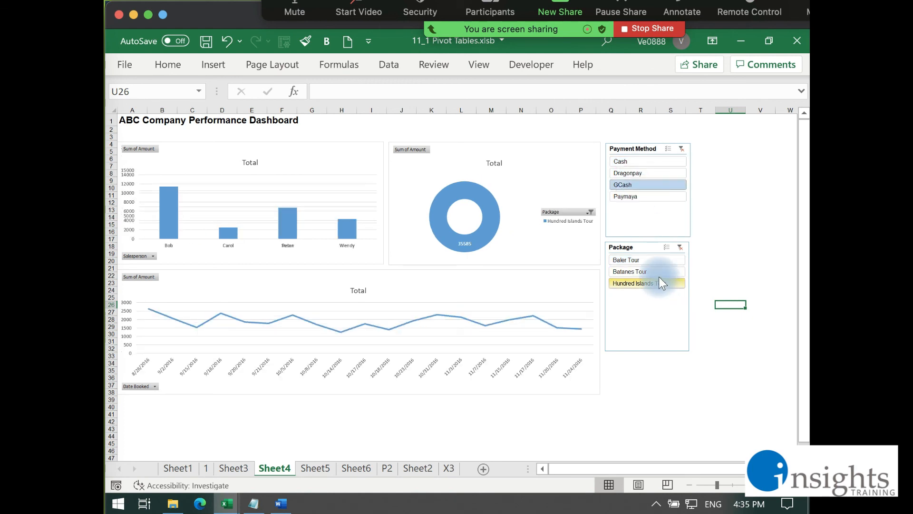
pyautogui.click(655, 270)
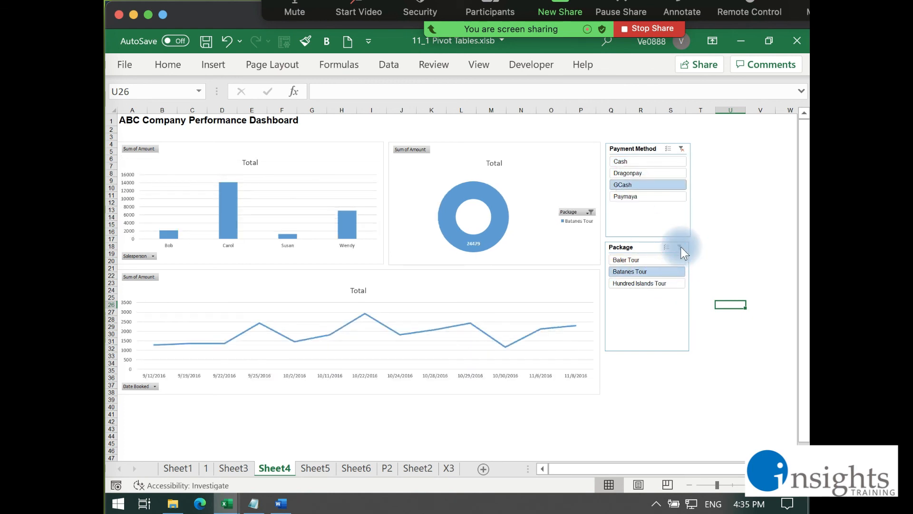
# Step: Clear the Package and Payment Method slicer filters, and filter the dashboard by Paymaya
pyautogui.click(681, 247)
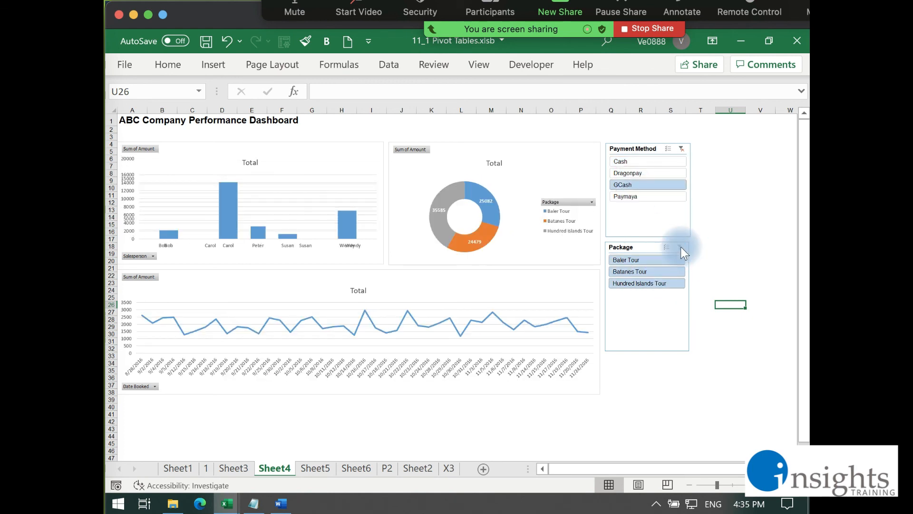
pyautogui.click(683, 148)
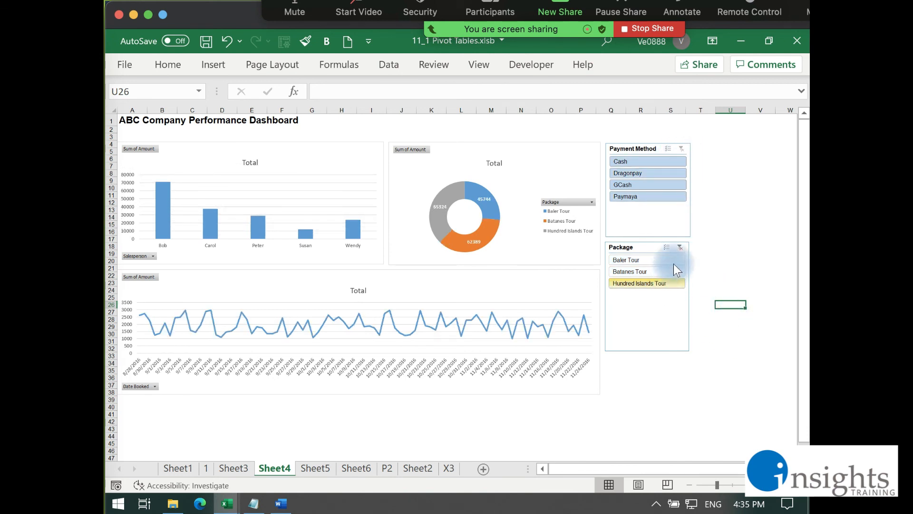
pyautogui.click(680, 247)
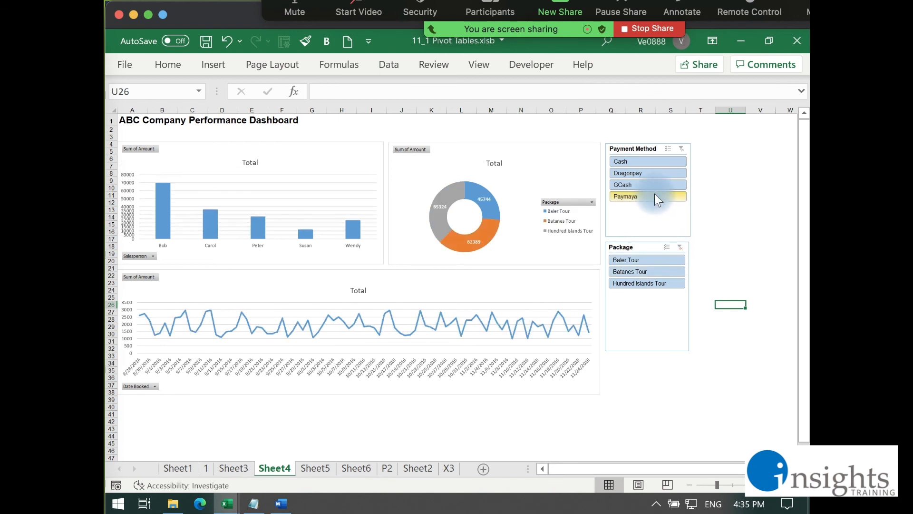
pyautogui.click(654, 195)
pyautogui.click(729, 422)
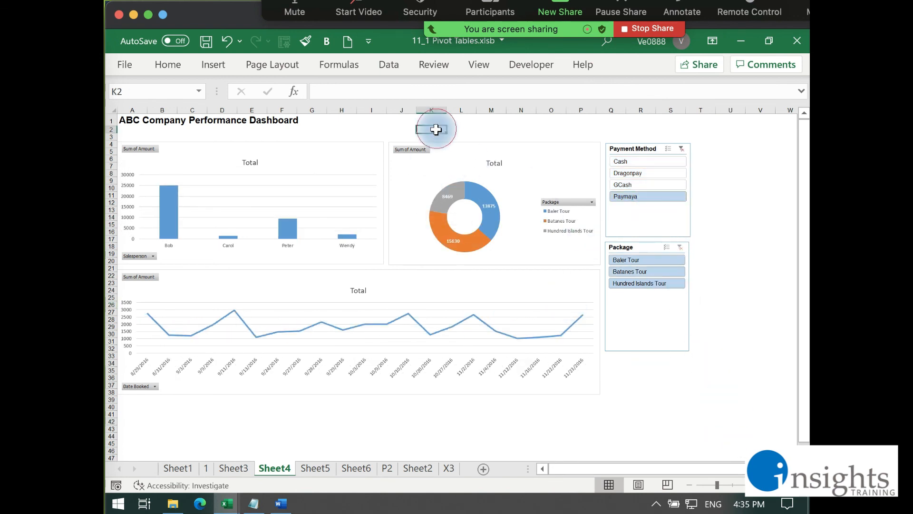
# Step: Fill the entire dashboard sheet's background with light blue
pyautogui.hotkey('ctrl', 'a')
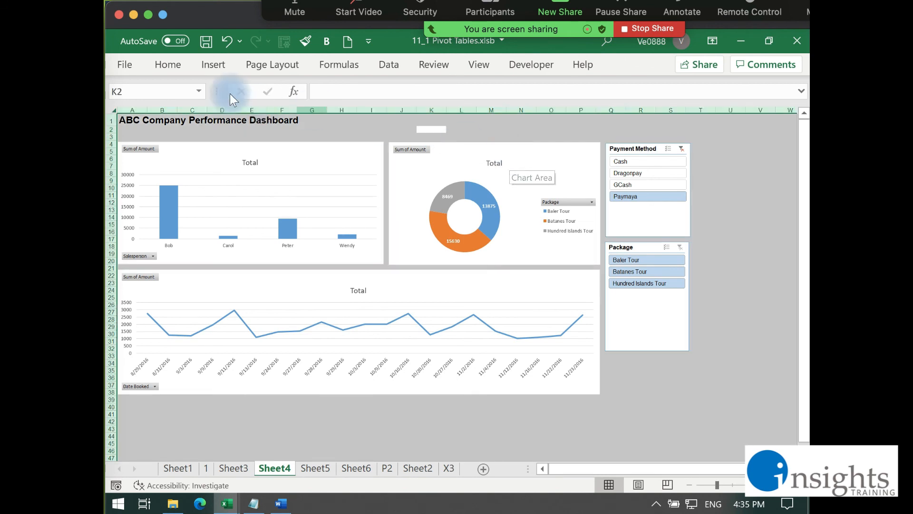
pyautogui.click(170, 67)
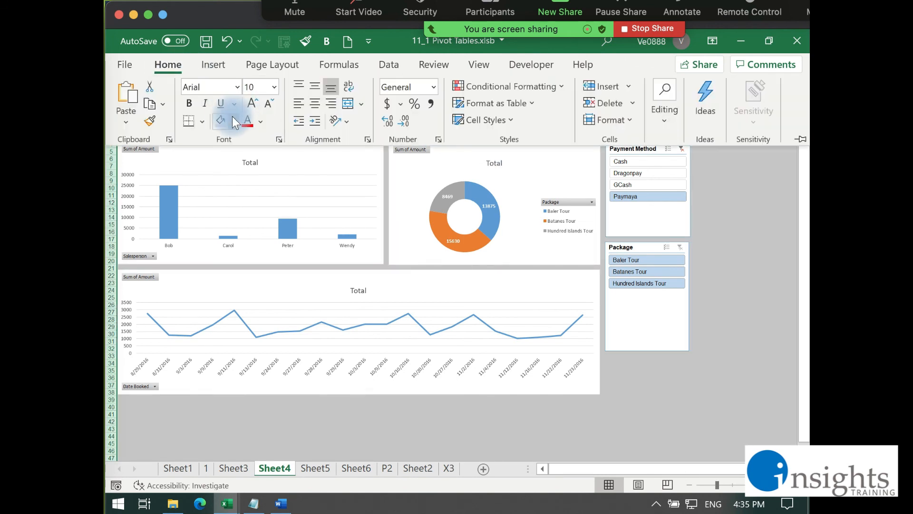
pyautogui.click(223, 120)
pyautogui.click(662, 391)
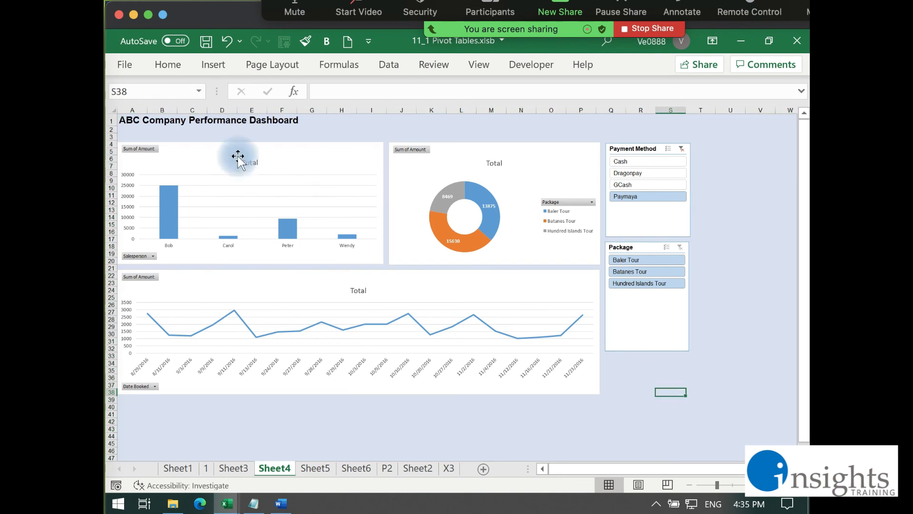
# Step: Change the font of the dashboard title in A1 to Arial Rounded MT Bold
pyautogui.click(144, 119)
pyautogui.click(168, 67)
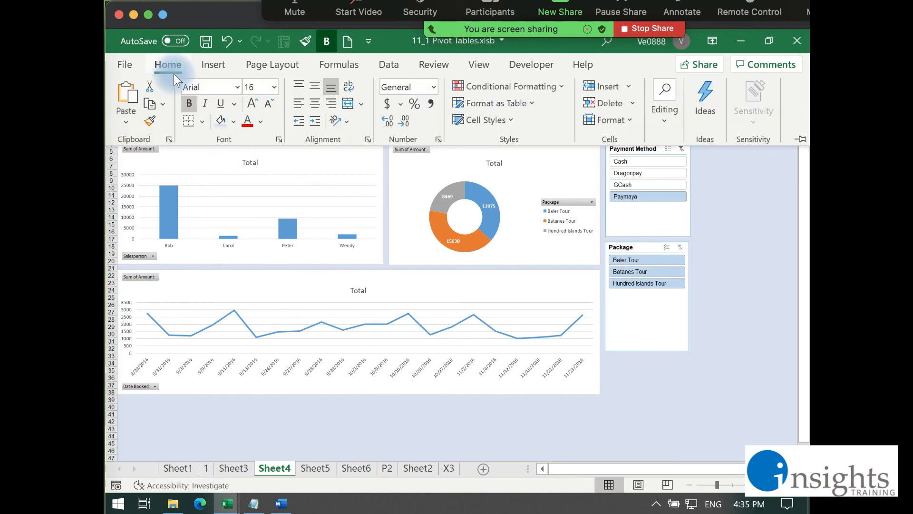
pyautogui.click(238, 87)
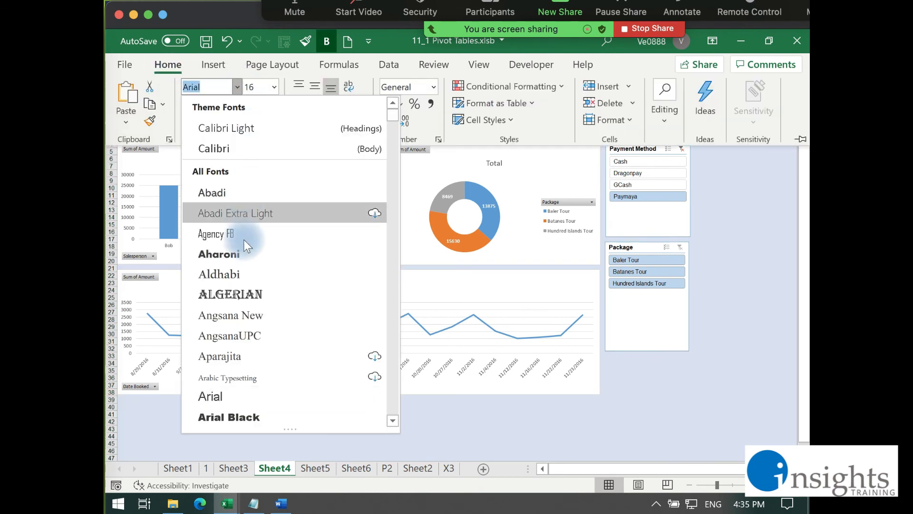
pyautogui.scroll(-2, 253, 342)
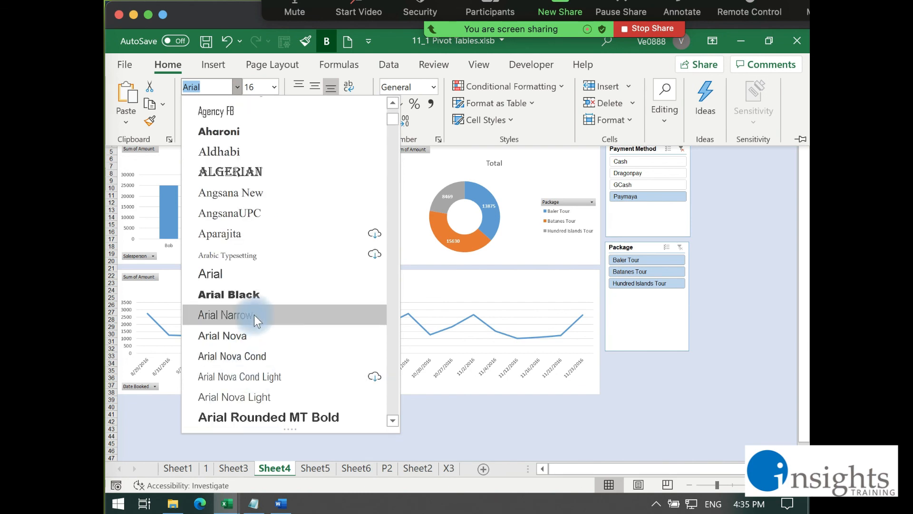
pyautogui.click(286, 421)
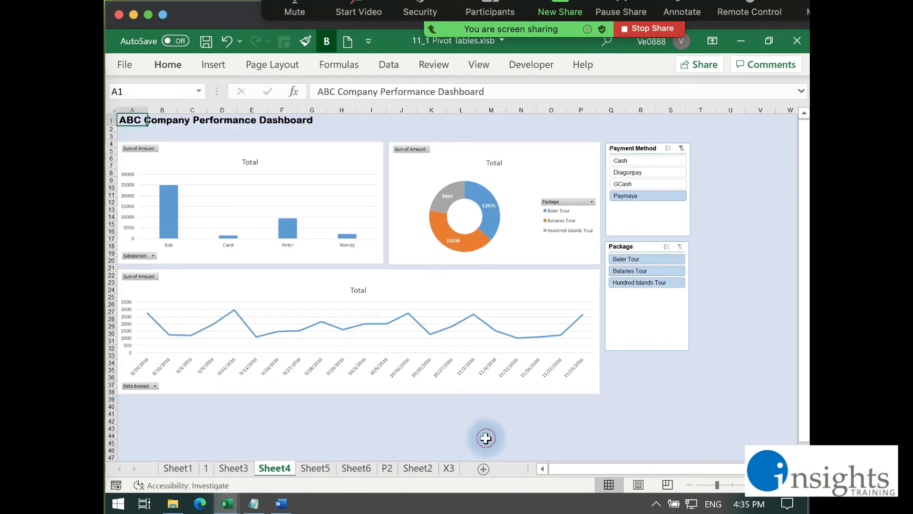
# Step: Nudge the Package slicer into line beneath the Payment Method slicer and filter the dashboard by GCash
pyautogui.click(488, 435)
pyautogui.keyDown('ctrl'); pyautogui.scroll(4, 726, 417); pyautogui.keyUp('ctrl')
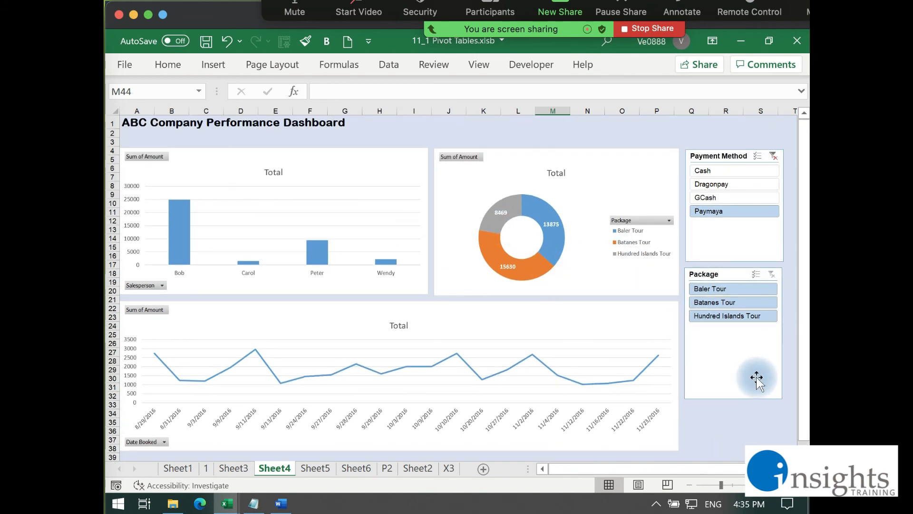
pyautogui.moveTo(756, 378); pyautogui.dragTo(758, 375)
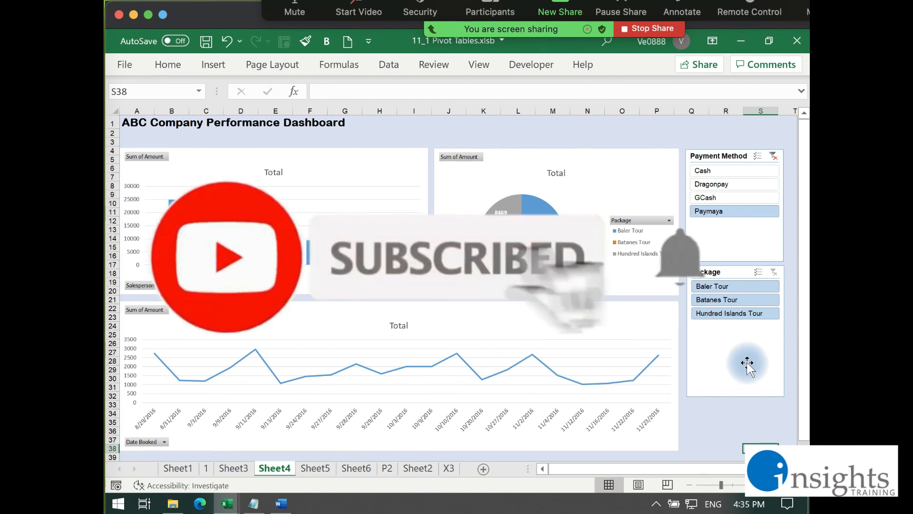
pyautogui.click(727, 196)
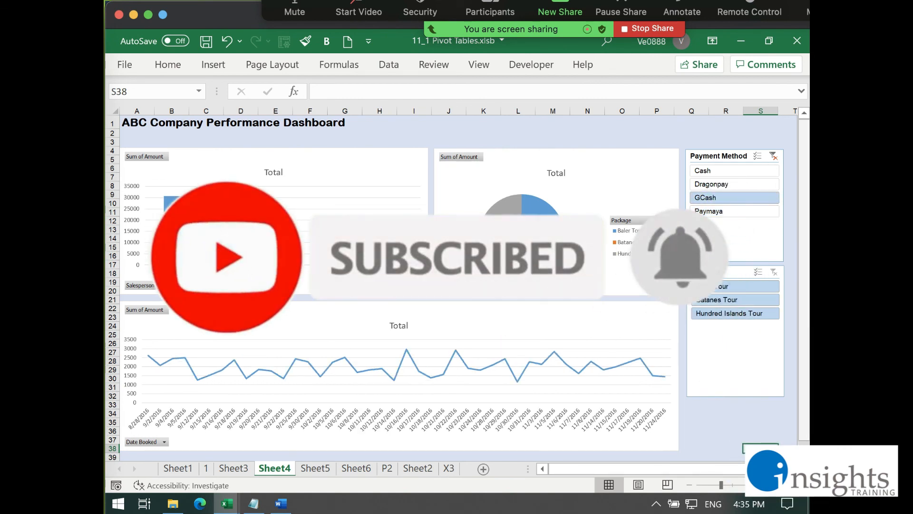